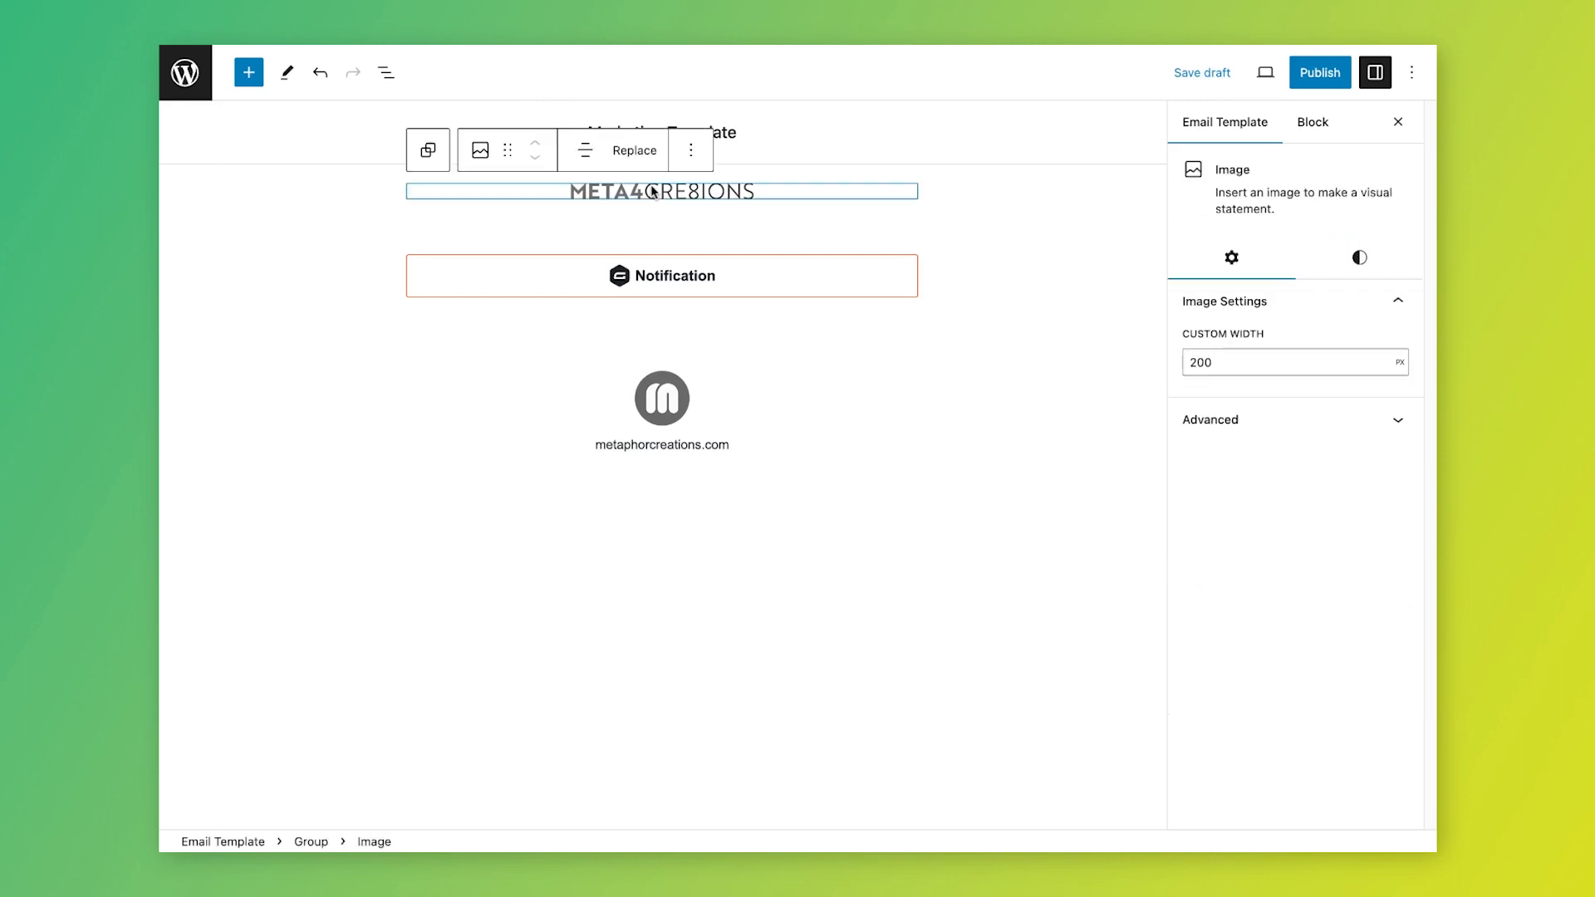
Step: Set the background color of the header group containing the logo to the theme green #07BF7D
{"action": "left_click", "coordinate": [433, 159]}
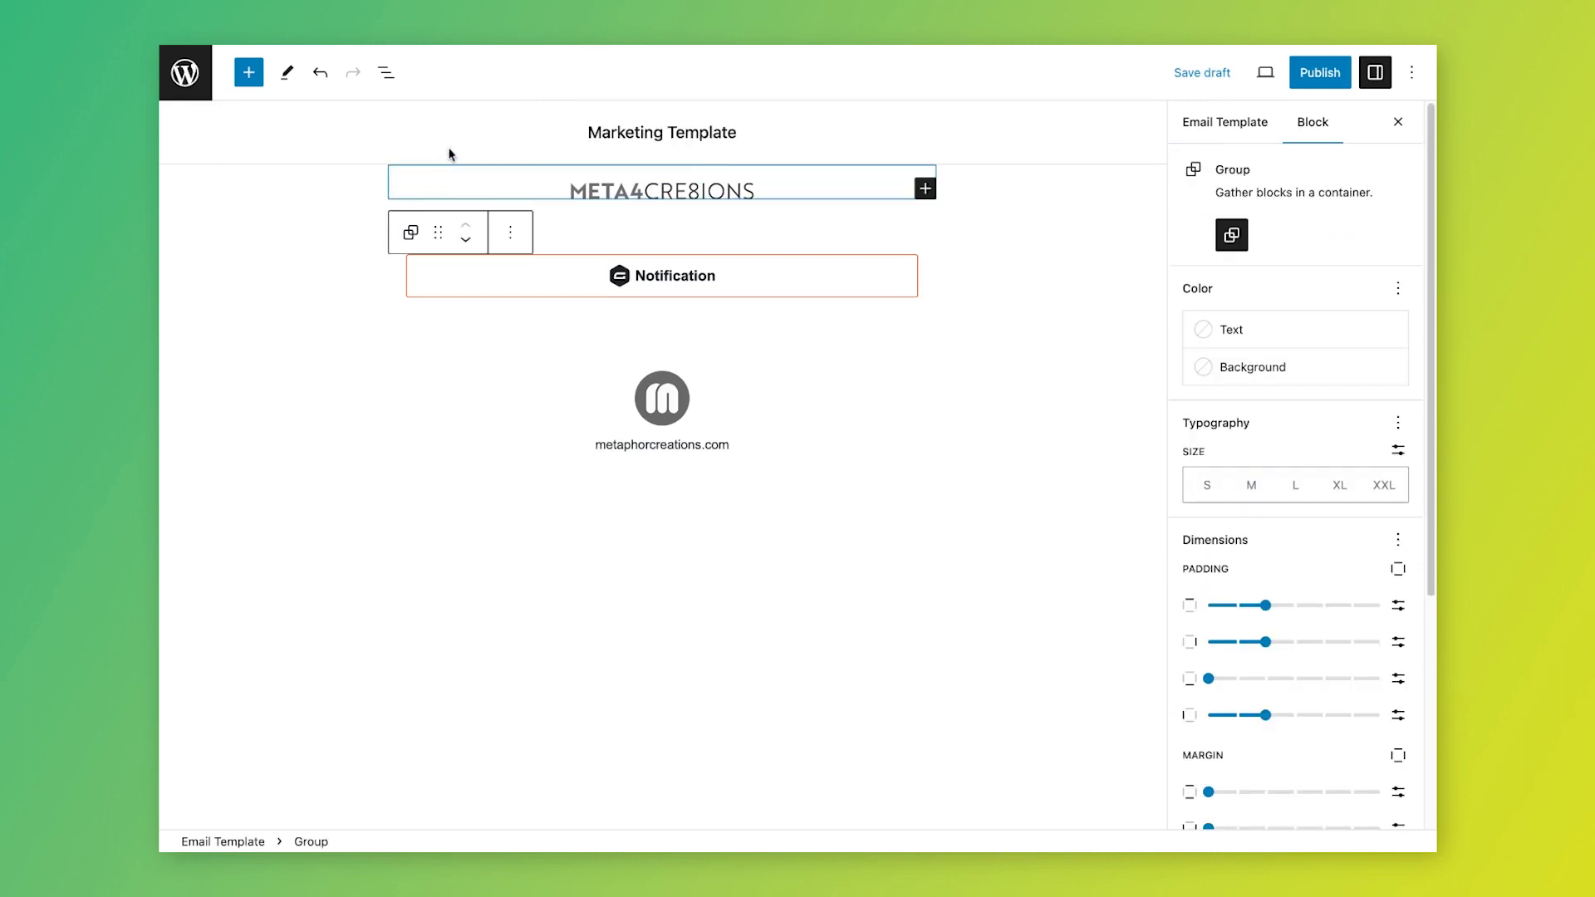
{"action": "left_click", "coordinate": [1245, 367]}
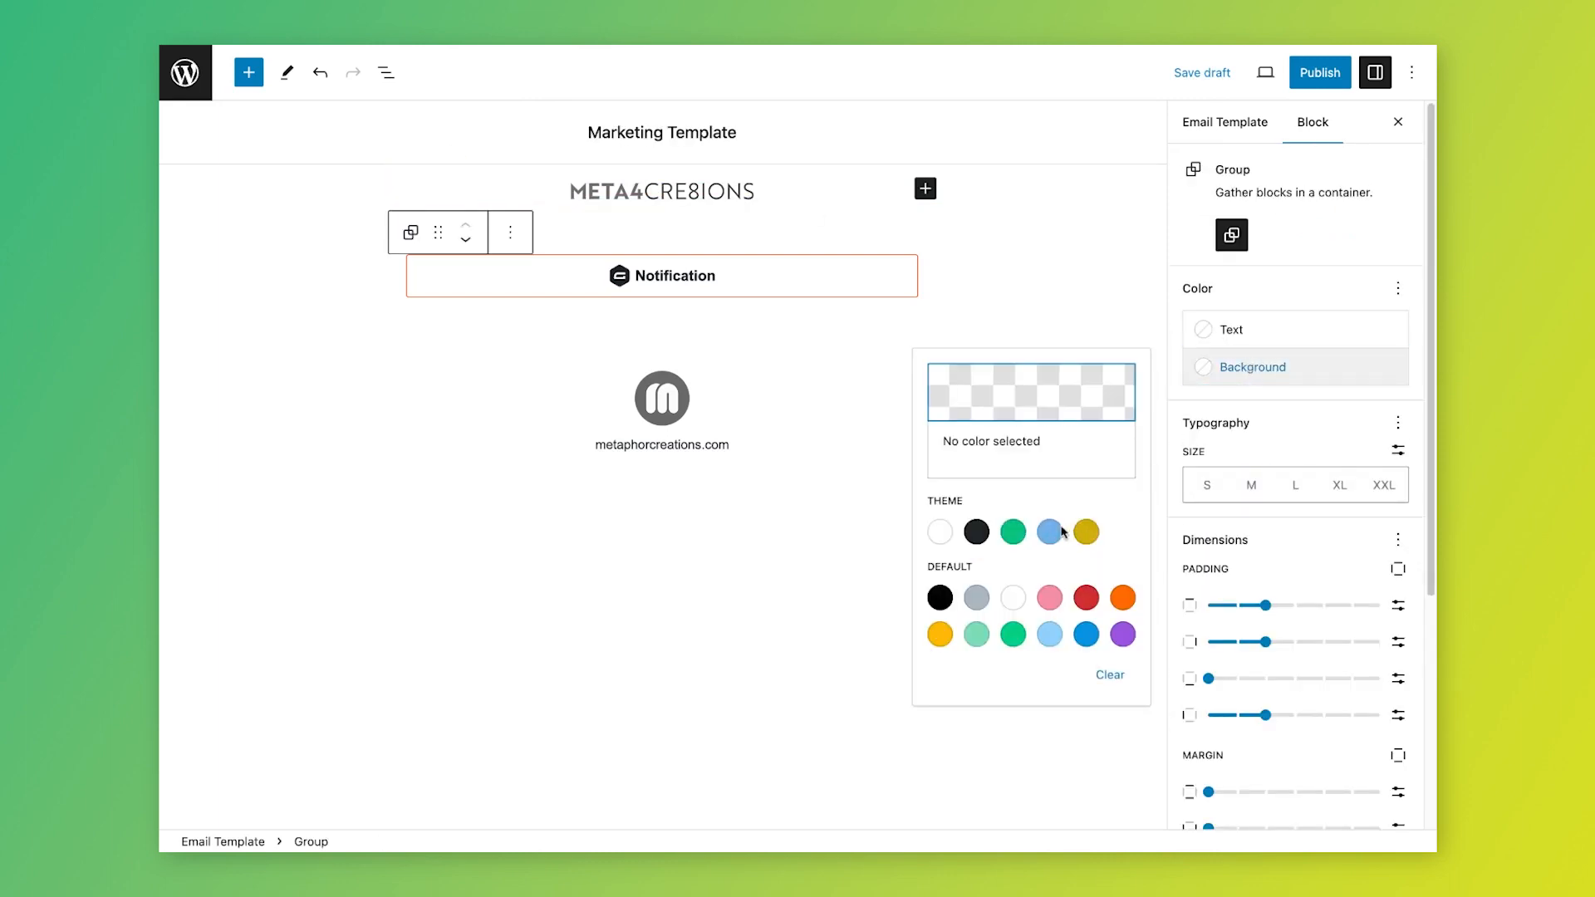
{"action": "left_click", "coordinate": [1012, 535]}
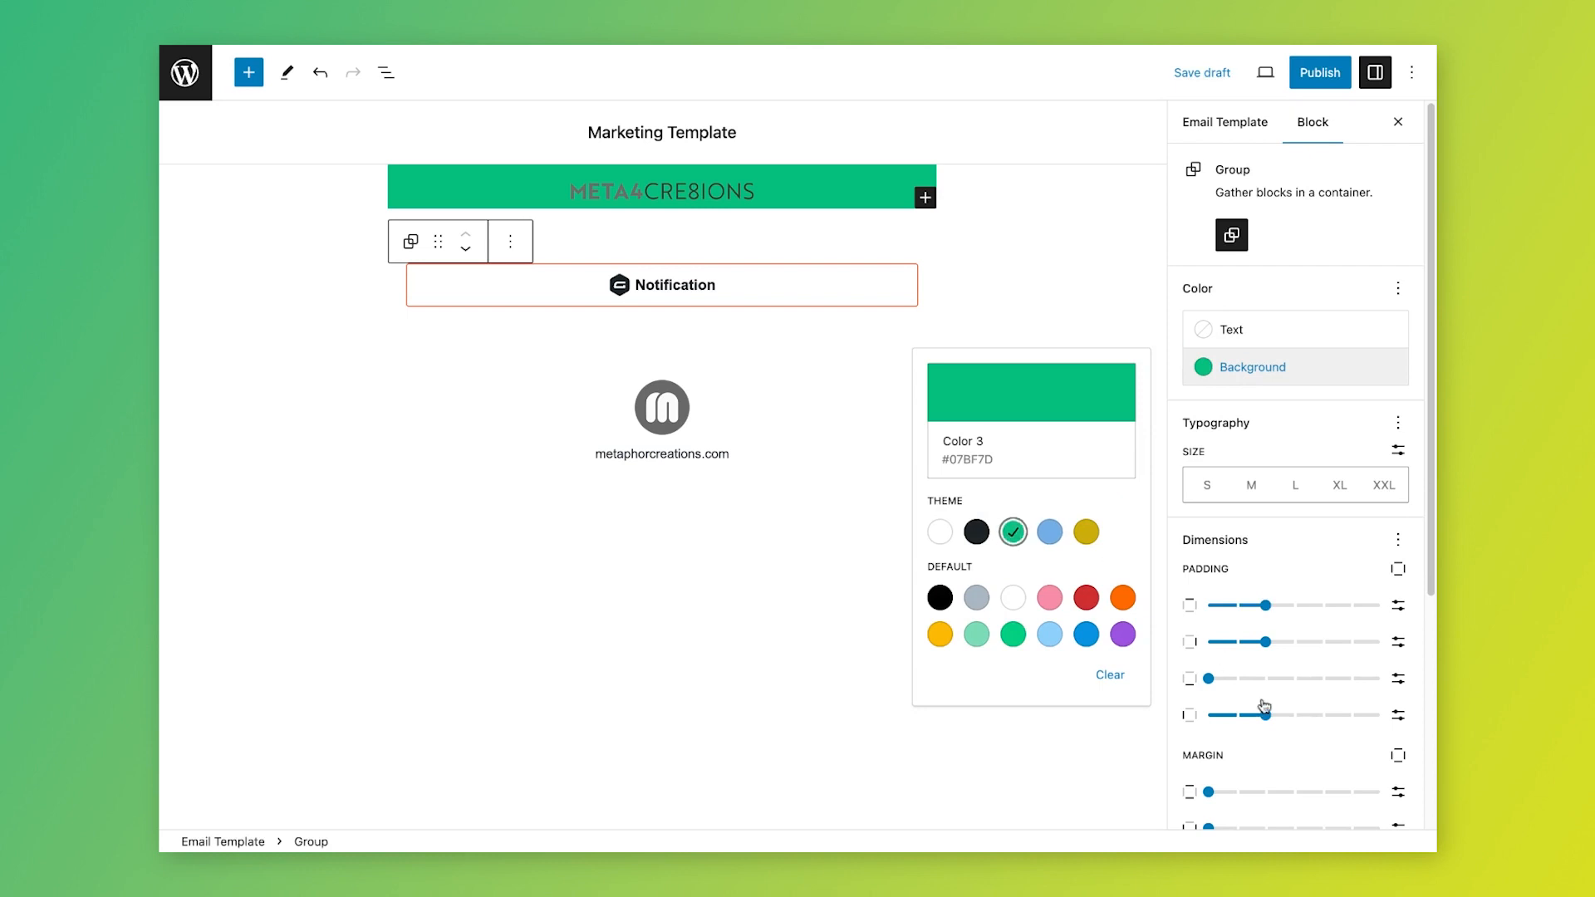
Step: Apply gradient-bg-1.jpg from the media library as the header group's background image
{"action": "scroll", "coordinate": [1271, 720], "scroll_direction": "down", "scroll_amount": 5}
{"action": "left_click", "coordinate": [1262, 752]}
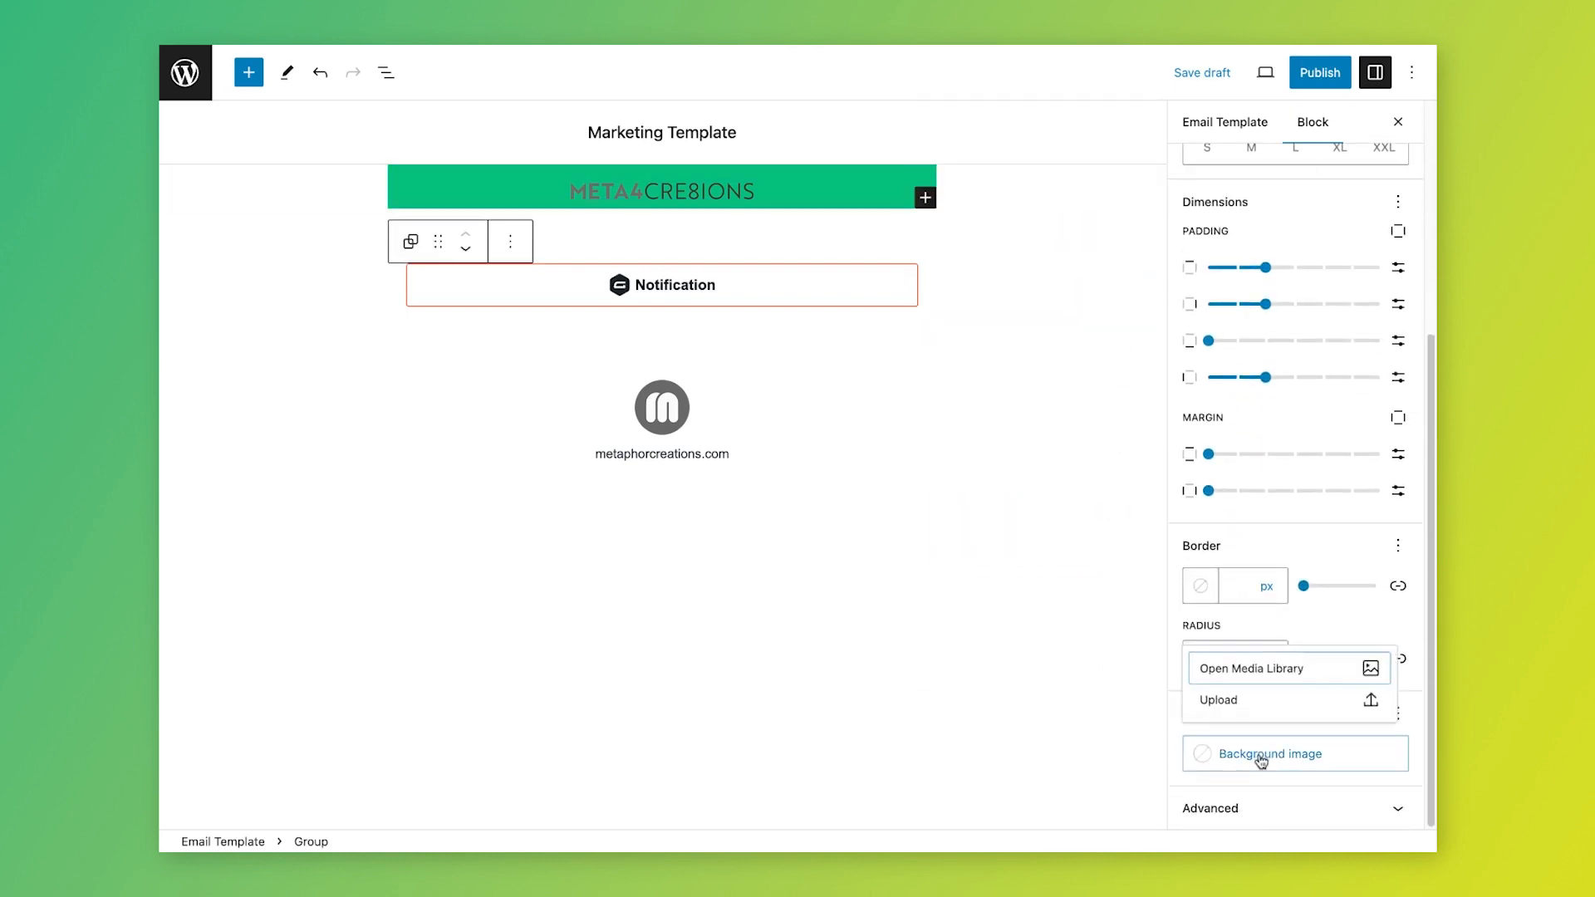
{"action": "left_click", "coordinate": [1243, 677]}
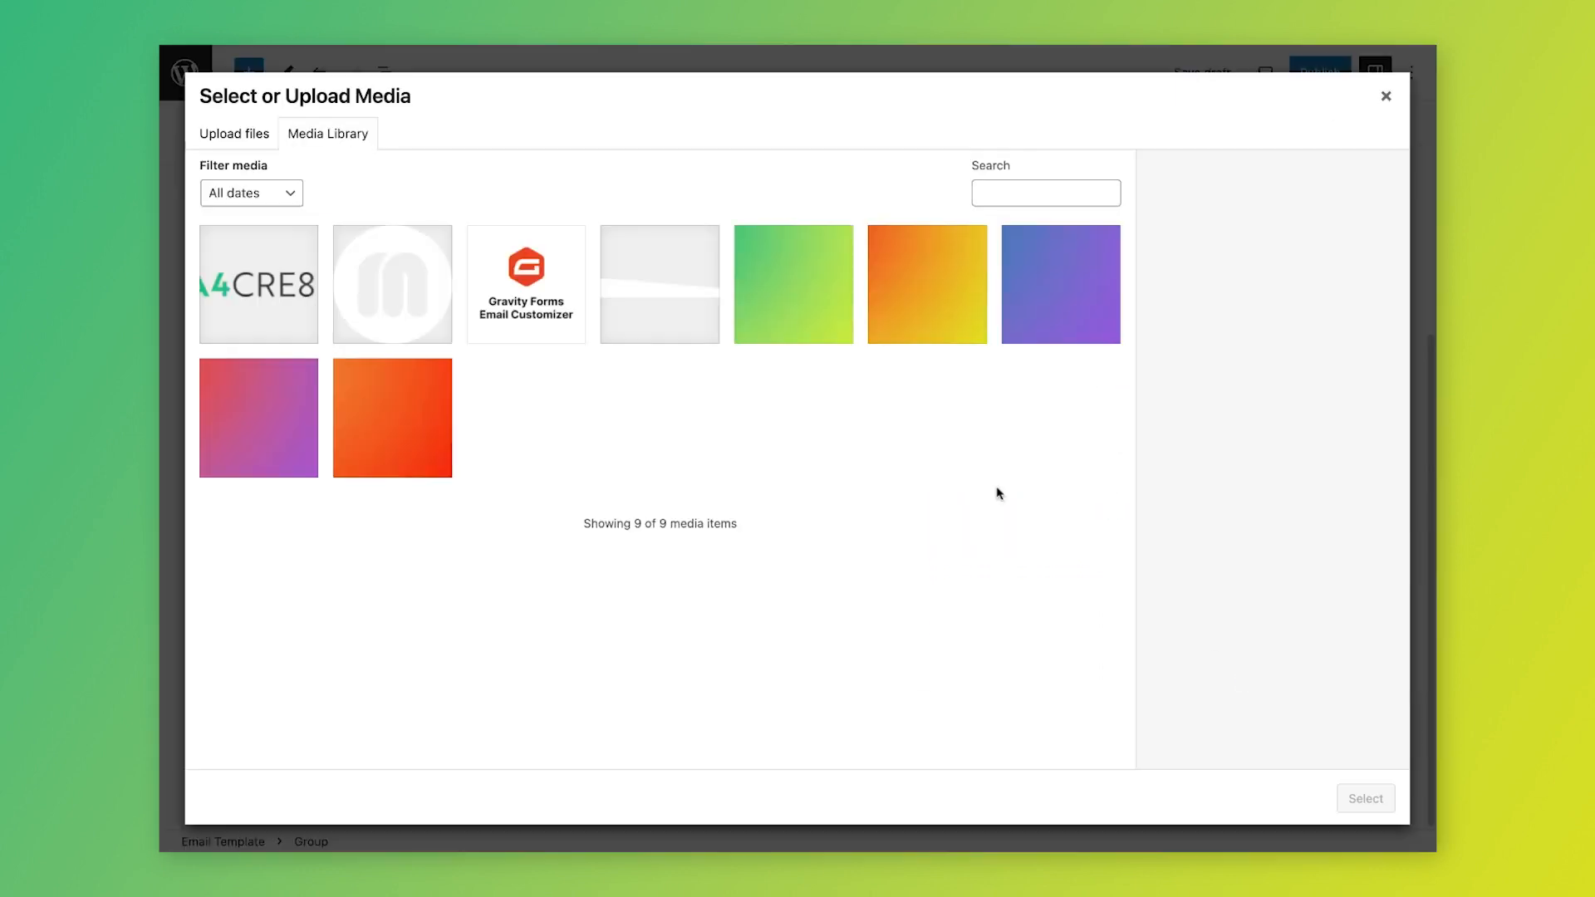
{"action": "left_click", "coordinate": [811, 311]}
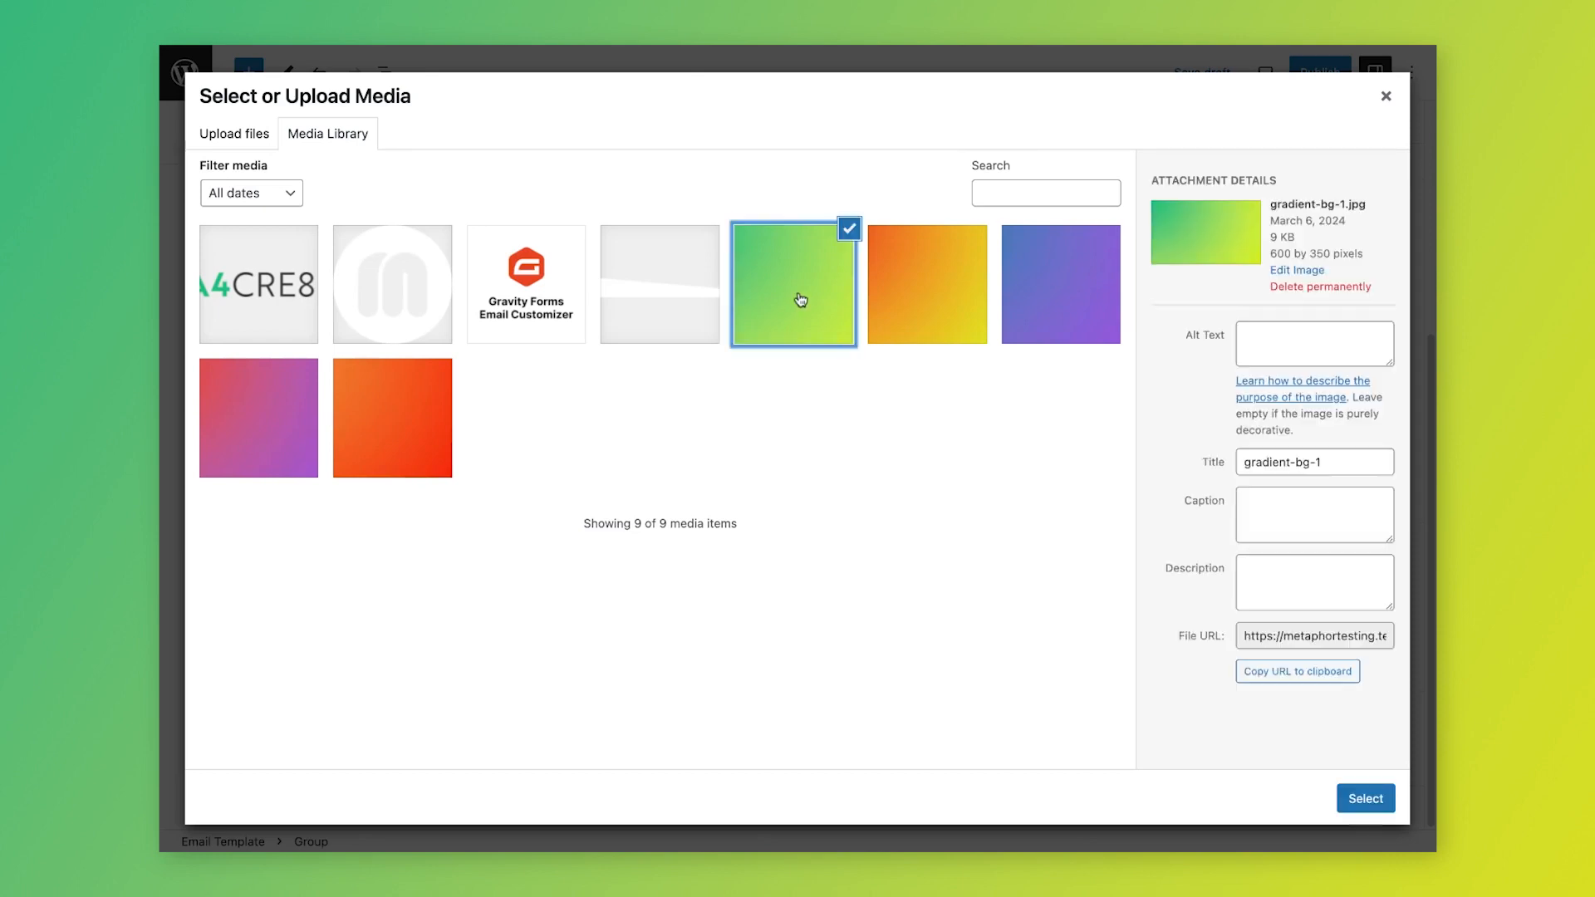
{"action": "left_click", "coordinate": [1366, 798]}
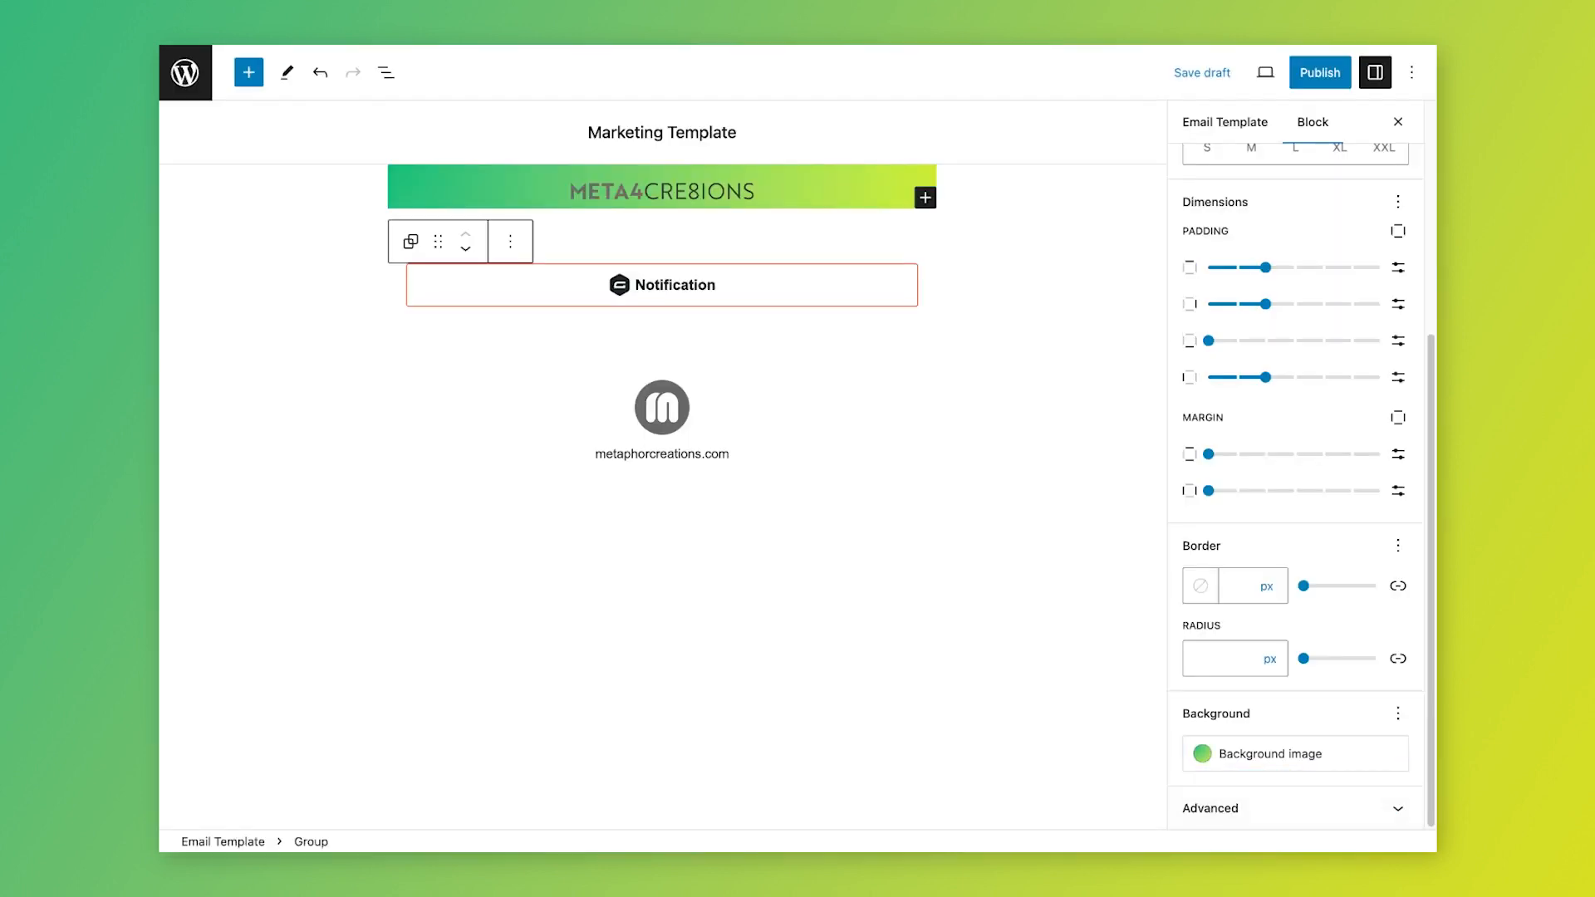
Step: Replace the header logo with logo-white-160.png from the media library and set its custom width to 80 px
{"action": "left_click", "coordinate": [656, 197]}
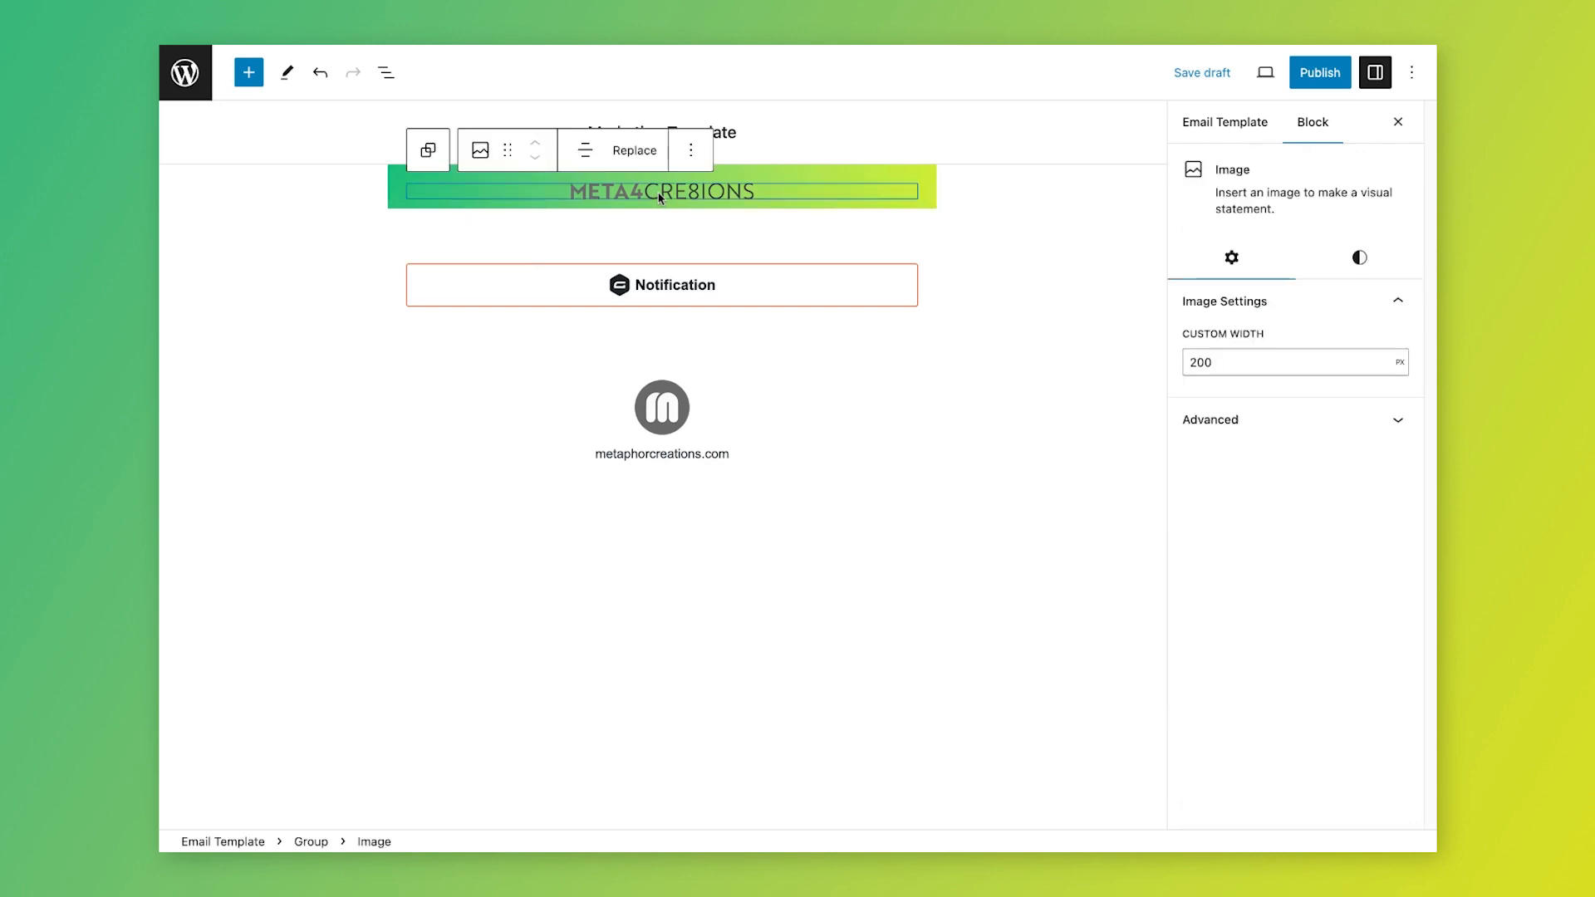
{"action": "left_click", "coordinate": [635, 153]}
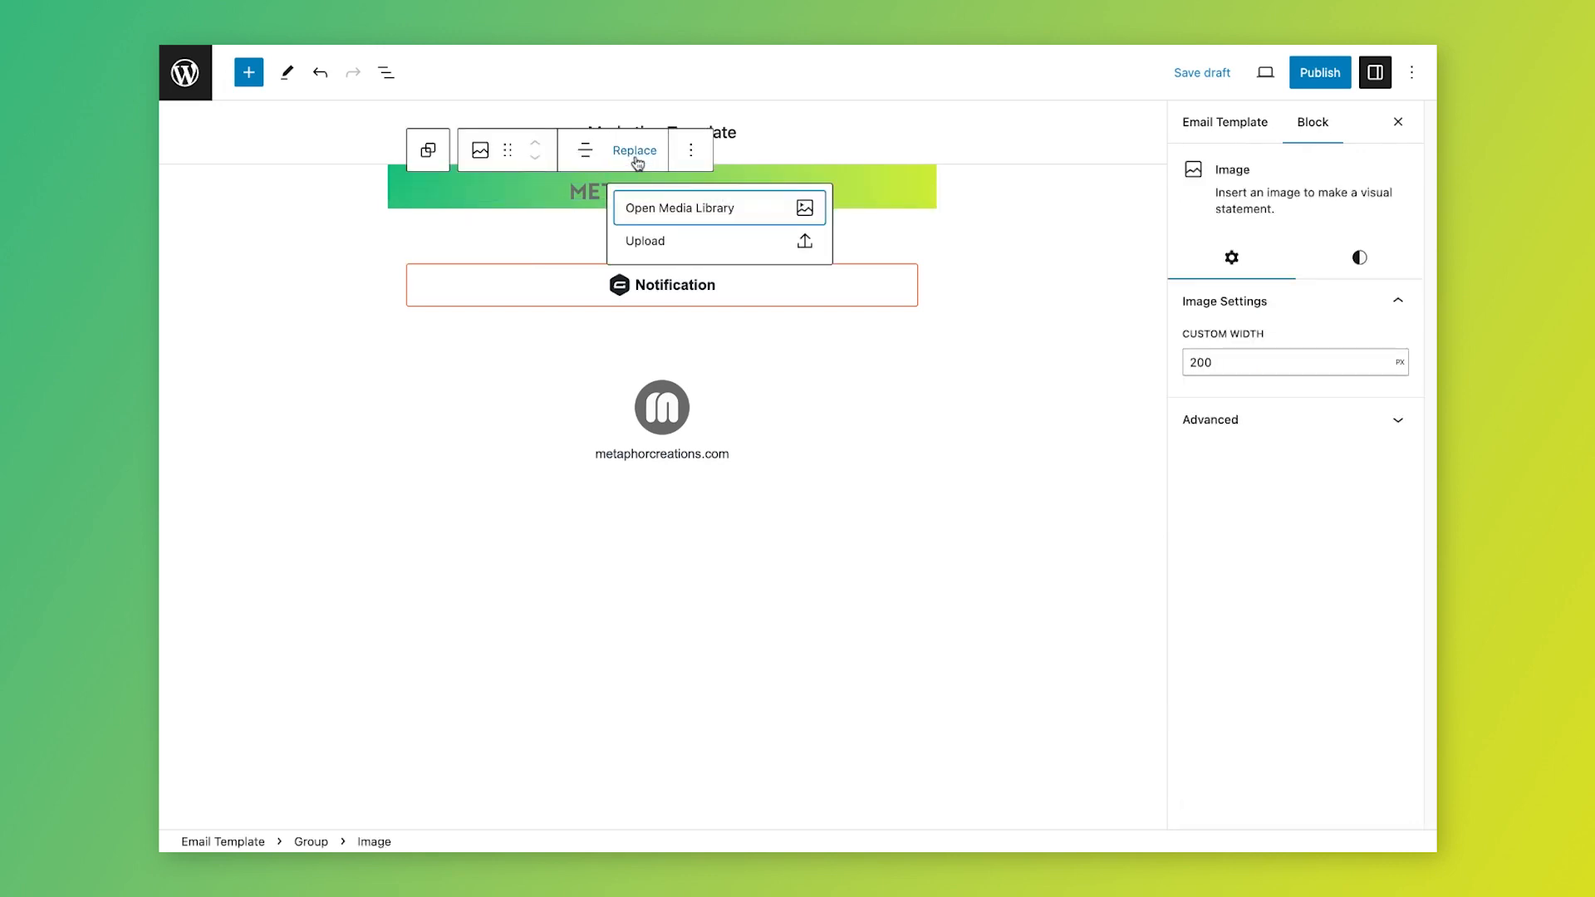
{"action": "left_click", "coordinate": [666, 209]}
{"action": "left_click", "coordinate": [448, 290]}
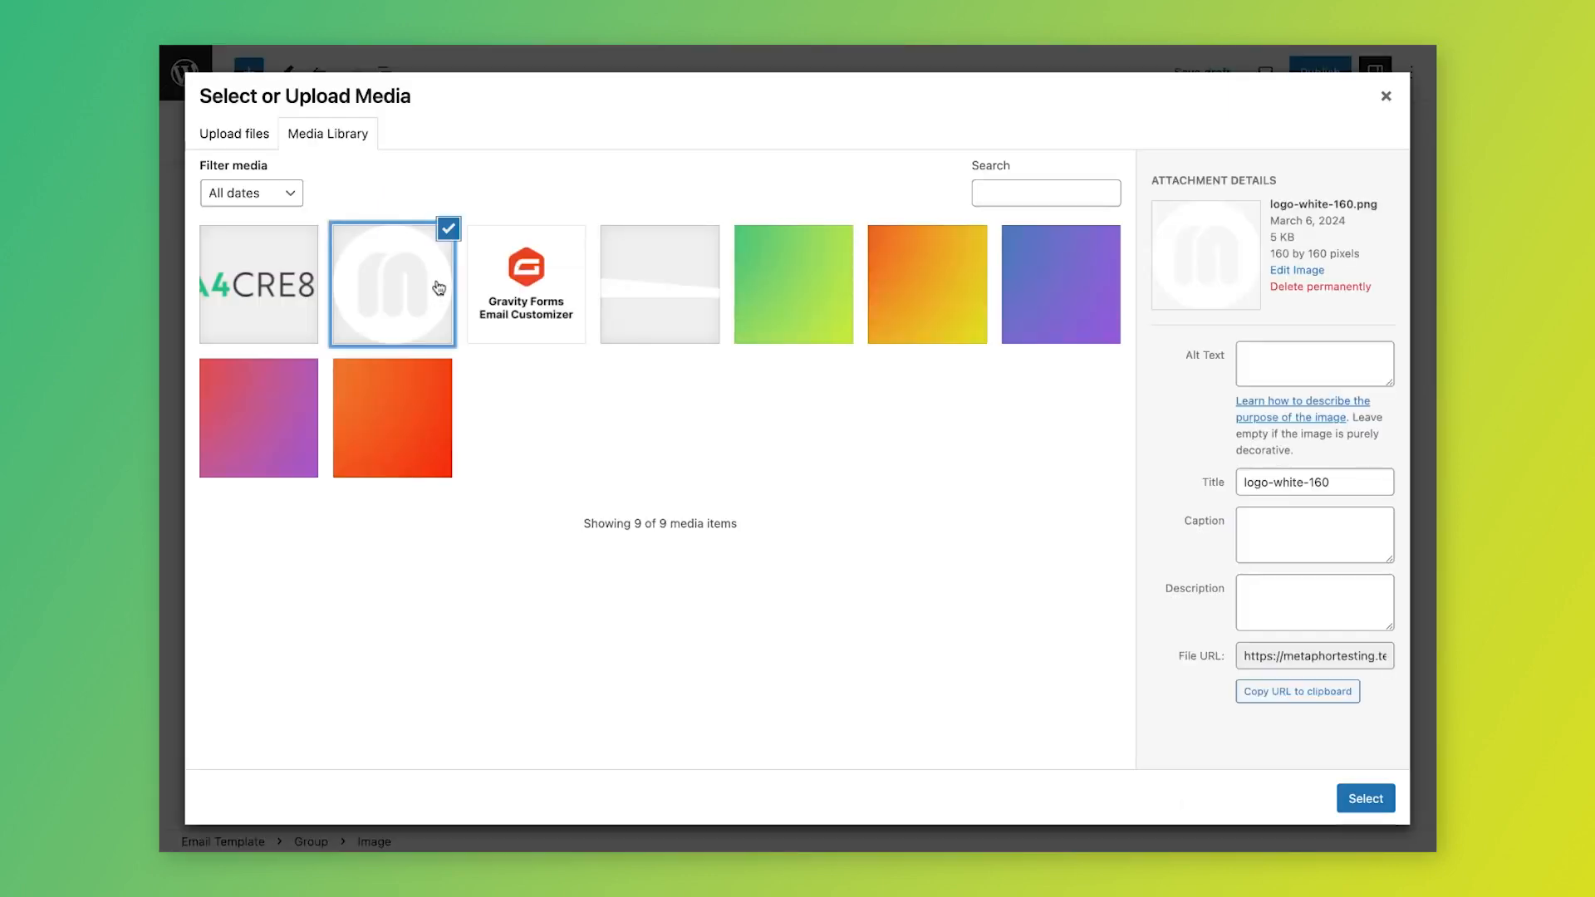
{"action": "left_click", "coordinate": [1366, 798]}
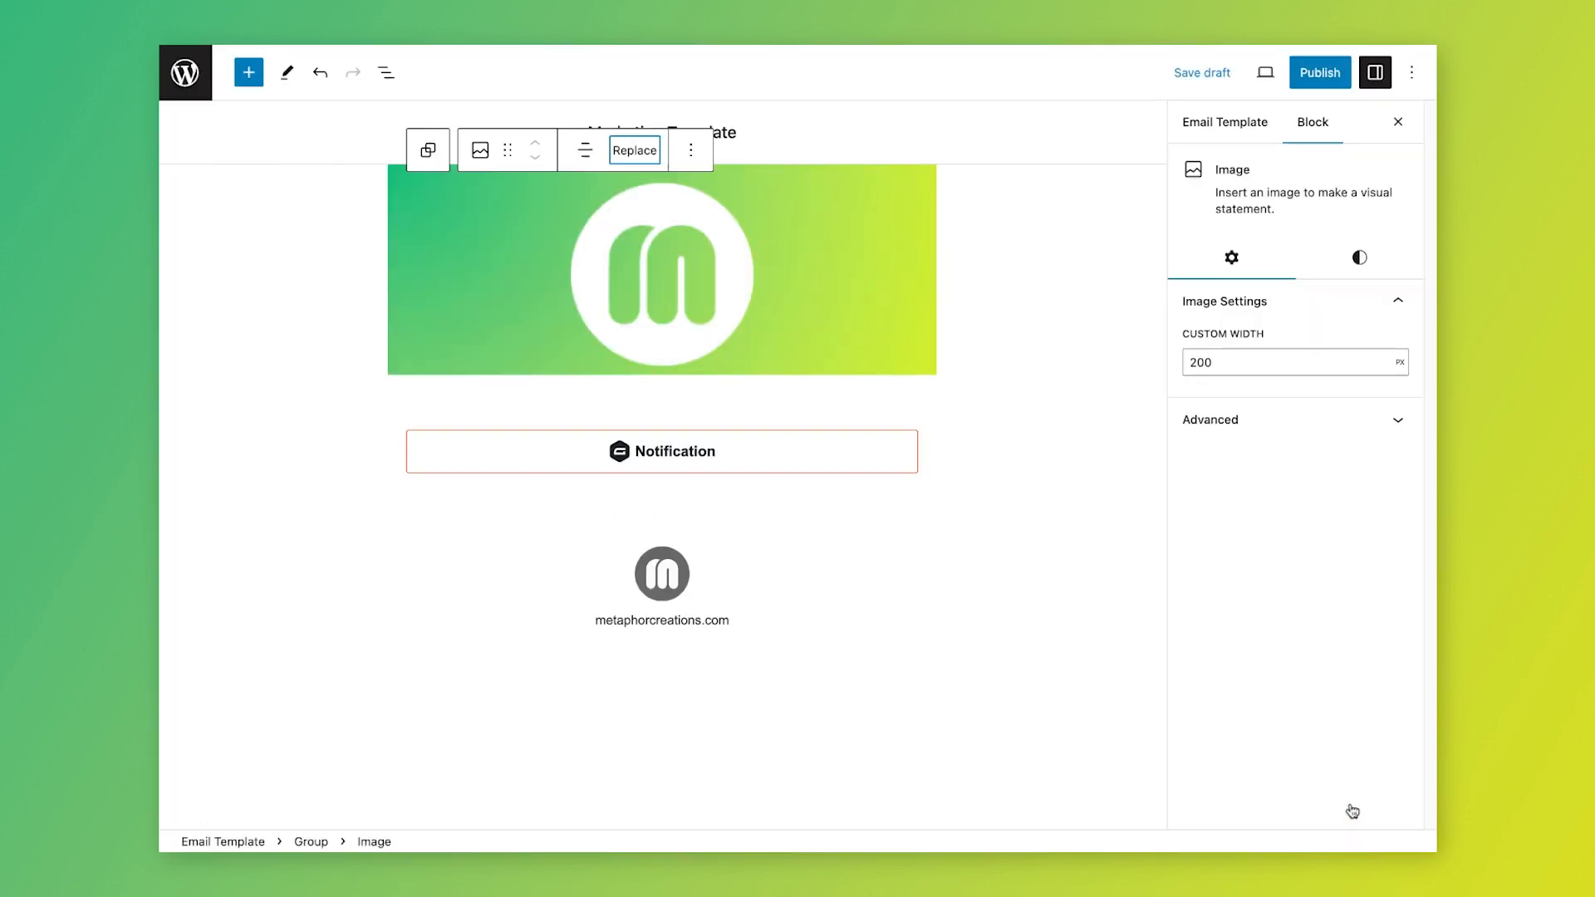
{"action": "left_click_drag", "start_coordinate": [1222, 364], "coordinate": [1159, 363]}
{"action": "type", "text": "80"}
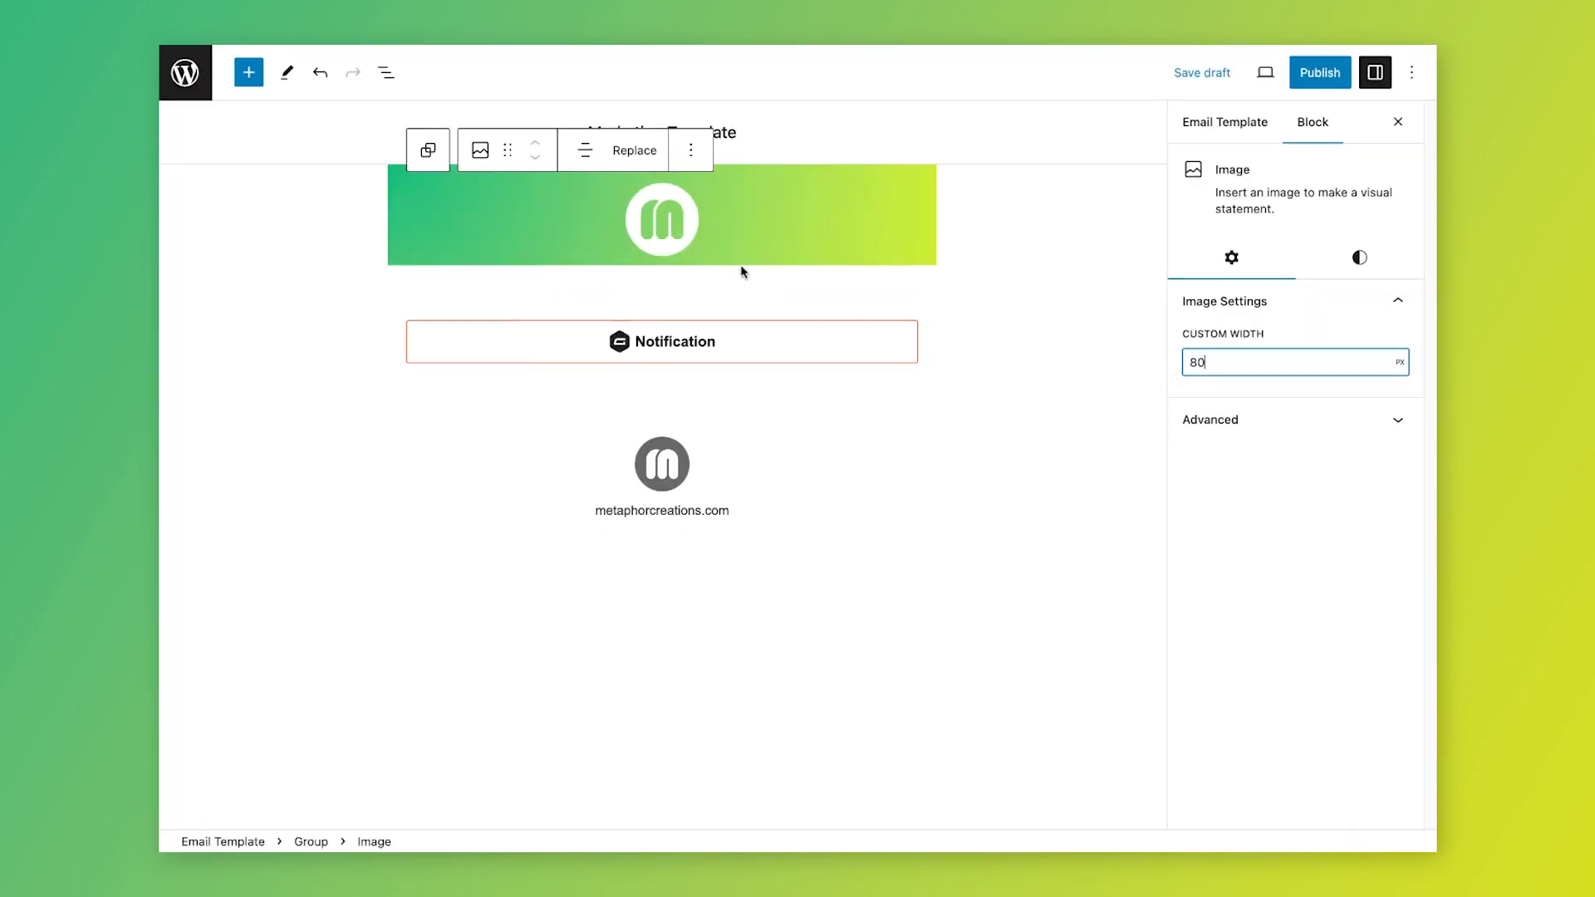
Step: Insert a heading block directly below the logo in the header group
{"action": "left_click", "coordinate": [716, 226]}
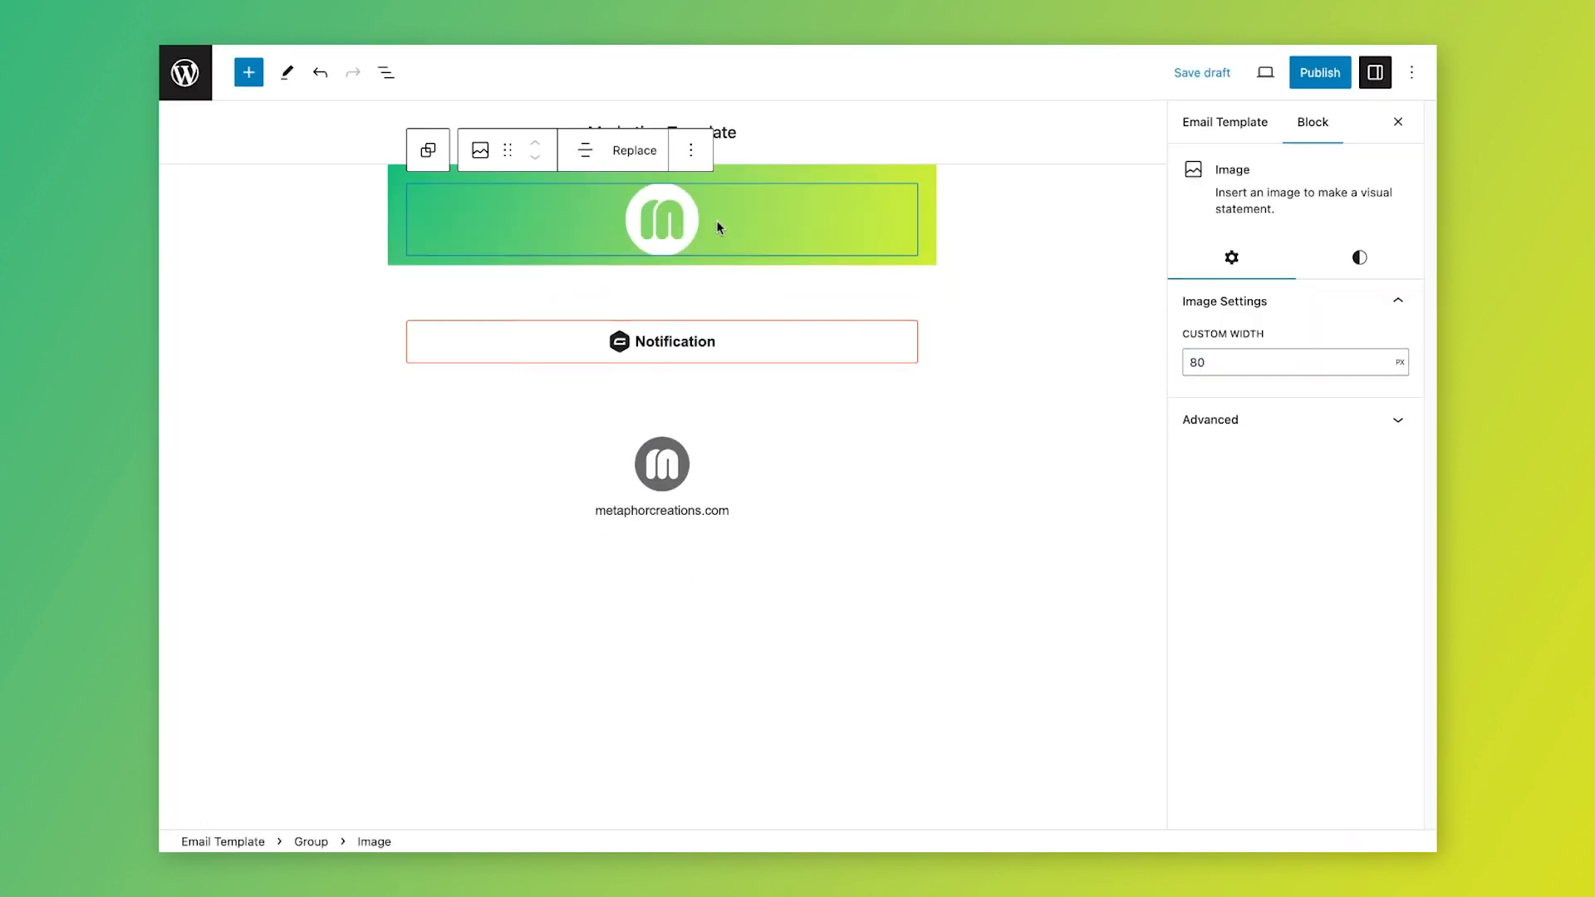
{"action": "key", "text": "Return"}
{"action": "type", "text": "/heading"}
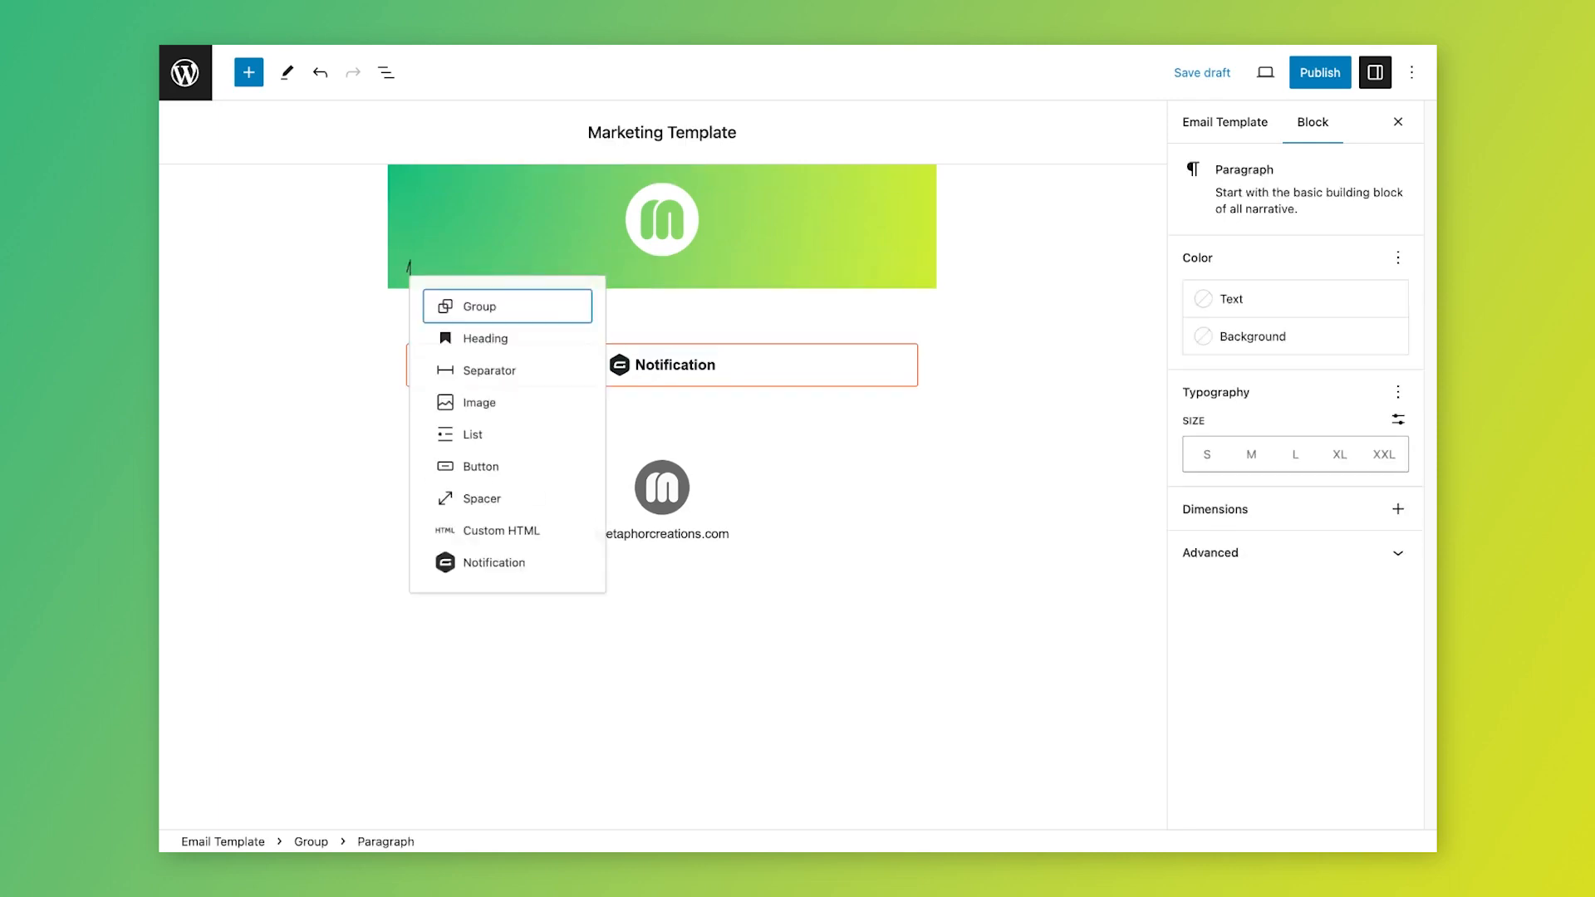
{"action": "key", "text": "Return"}
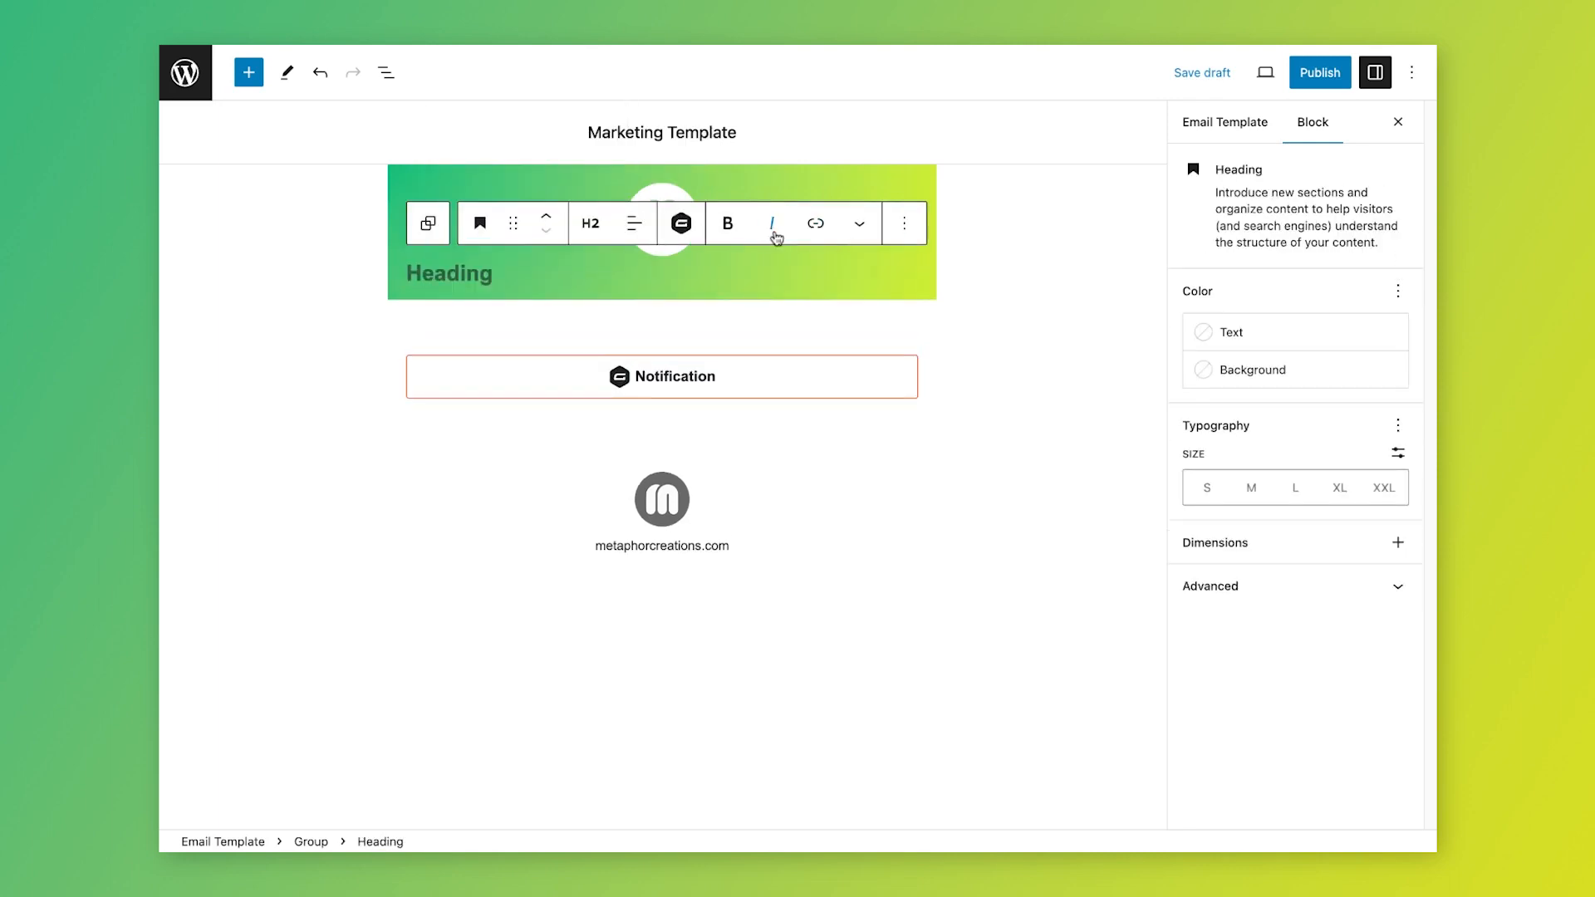
Step: Fill the heading with "-- {first_name} --" using the First Name mapped tag, and center the text
{"action": "type", "text": "--"}
{"action": "left_click", "coordinate": [681, 224]}
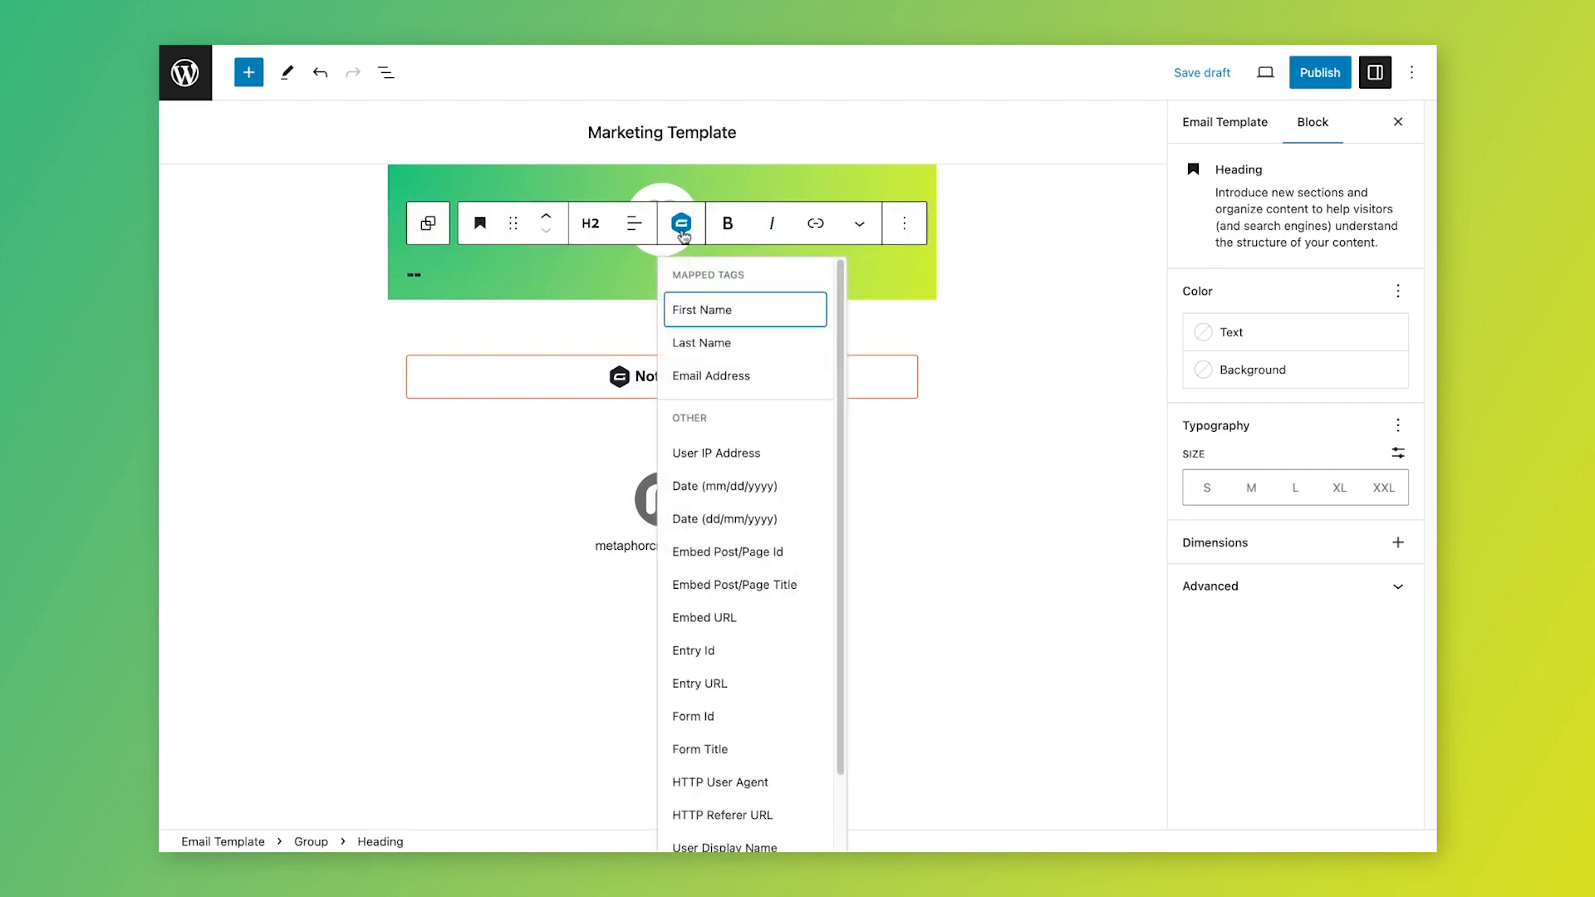
{"action": "left_click", "coordinate": [702, 319]}
{"action": "left_click", "coordinate": [563, 279]}
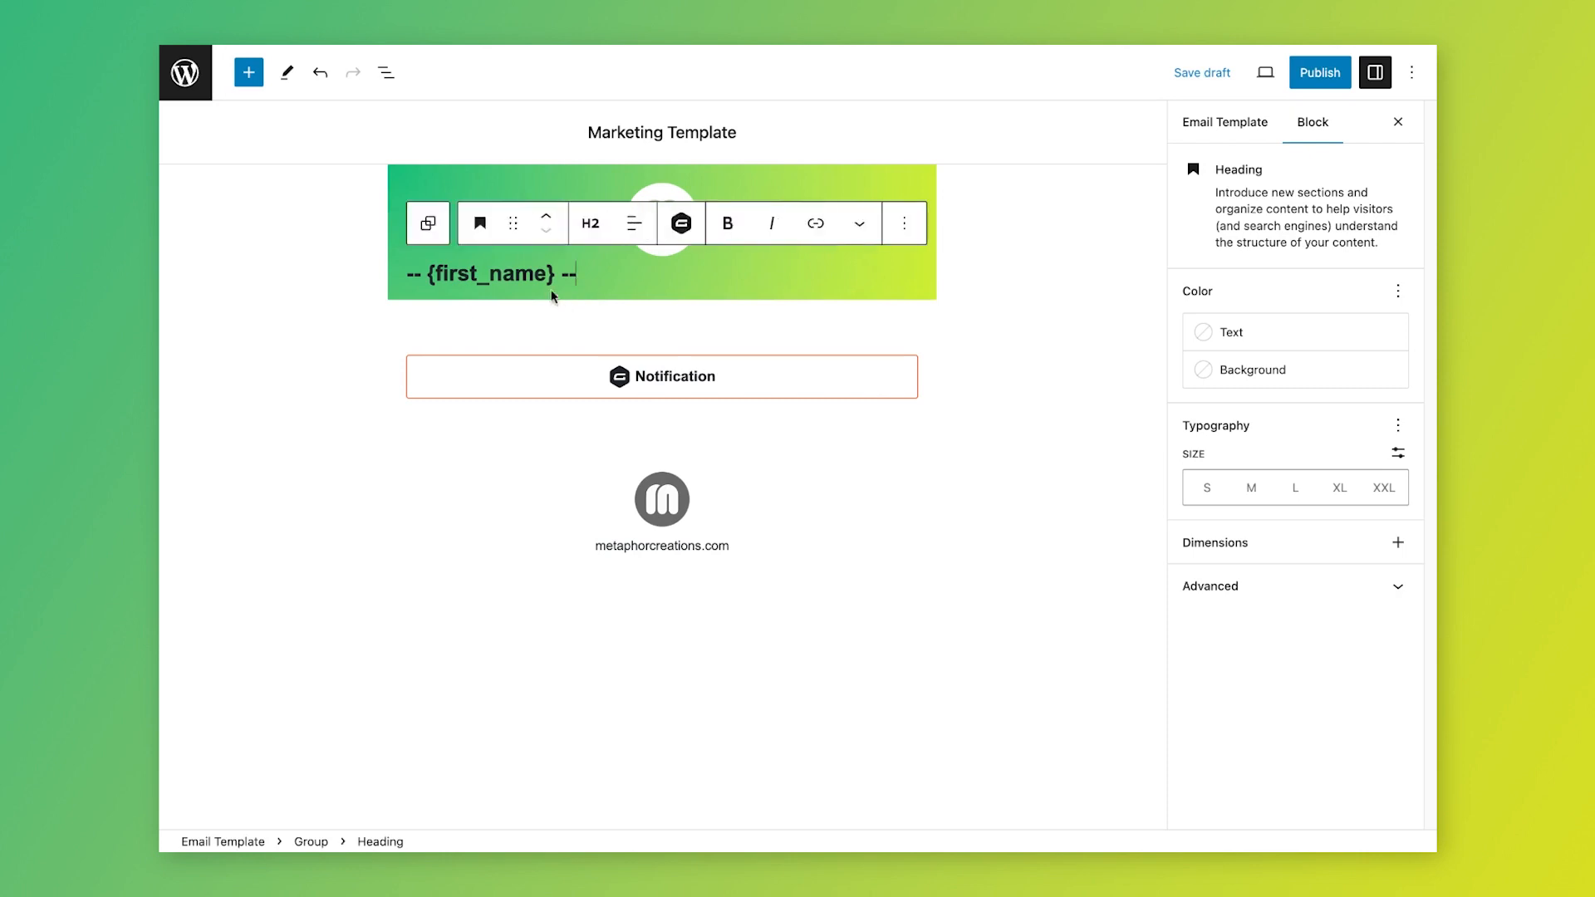
{"action": "left_click", "coordinate": [631, 229]}
{"action": "left_click", "coordinate": [666, 314]}
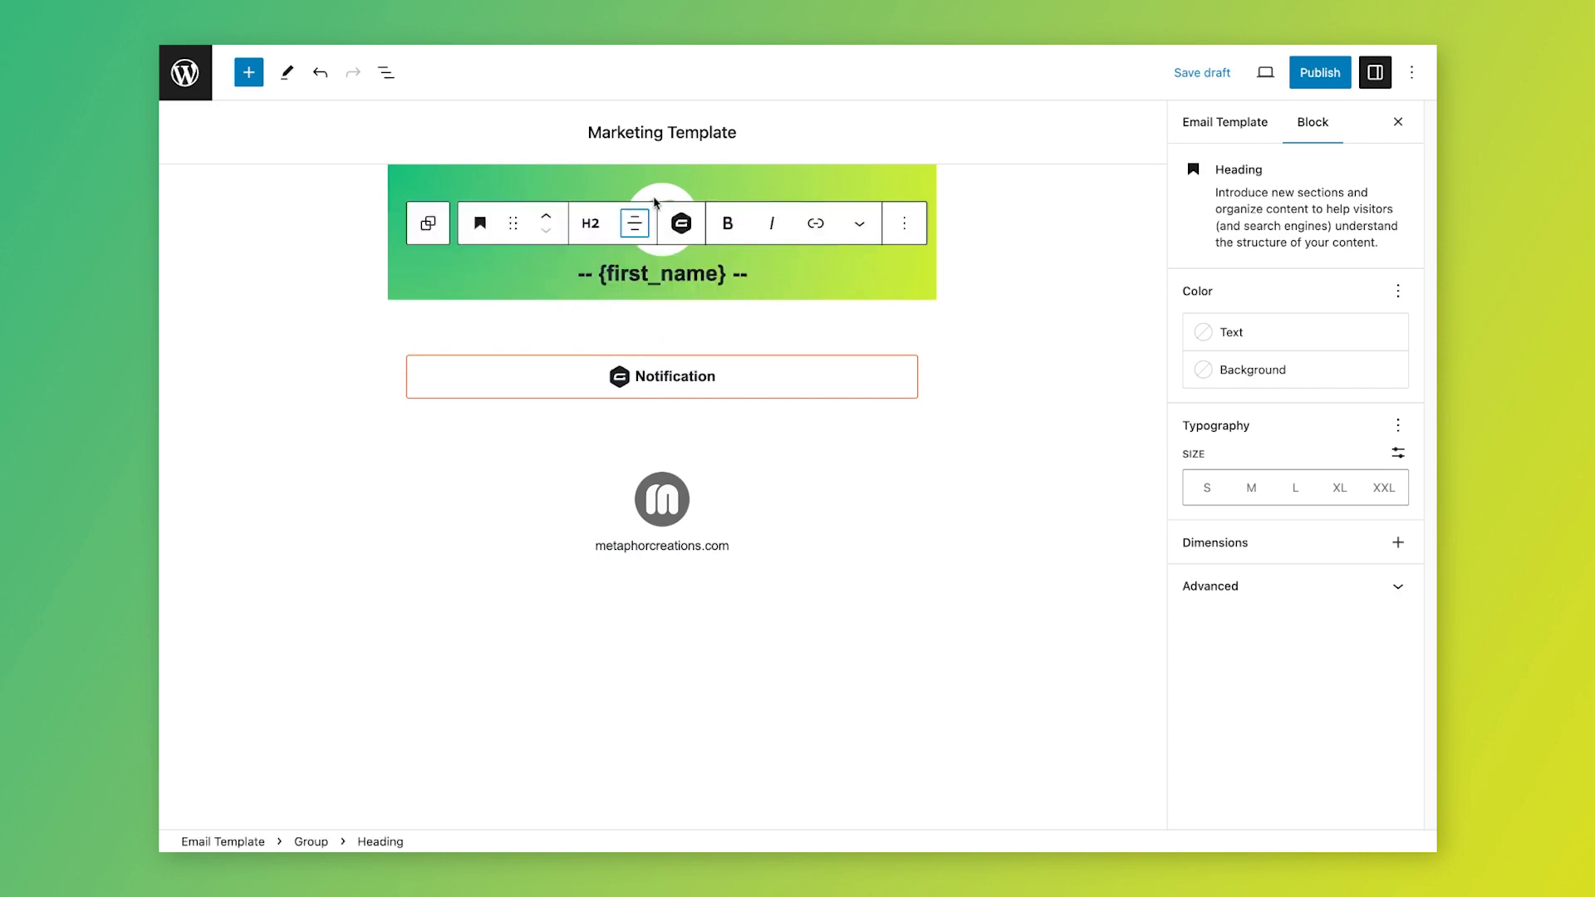
Step: Set the header group's text color to the theme white #FFFFFF
{"action": "left_click", "coordinate": [422, 237]}
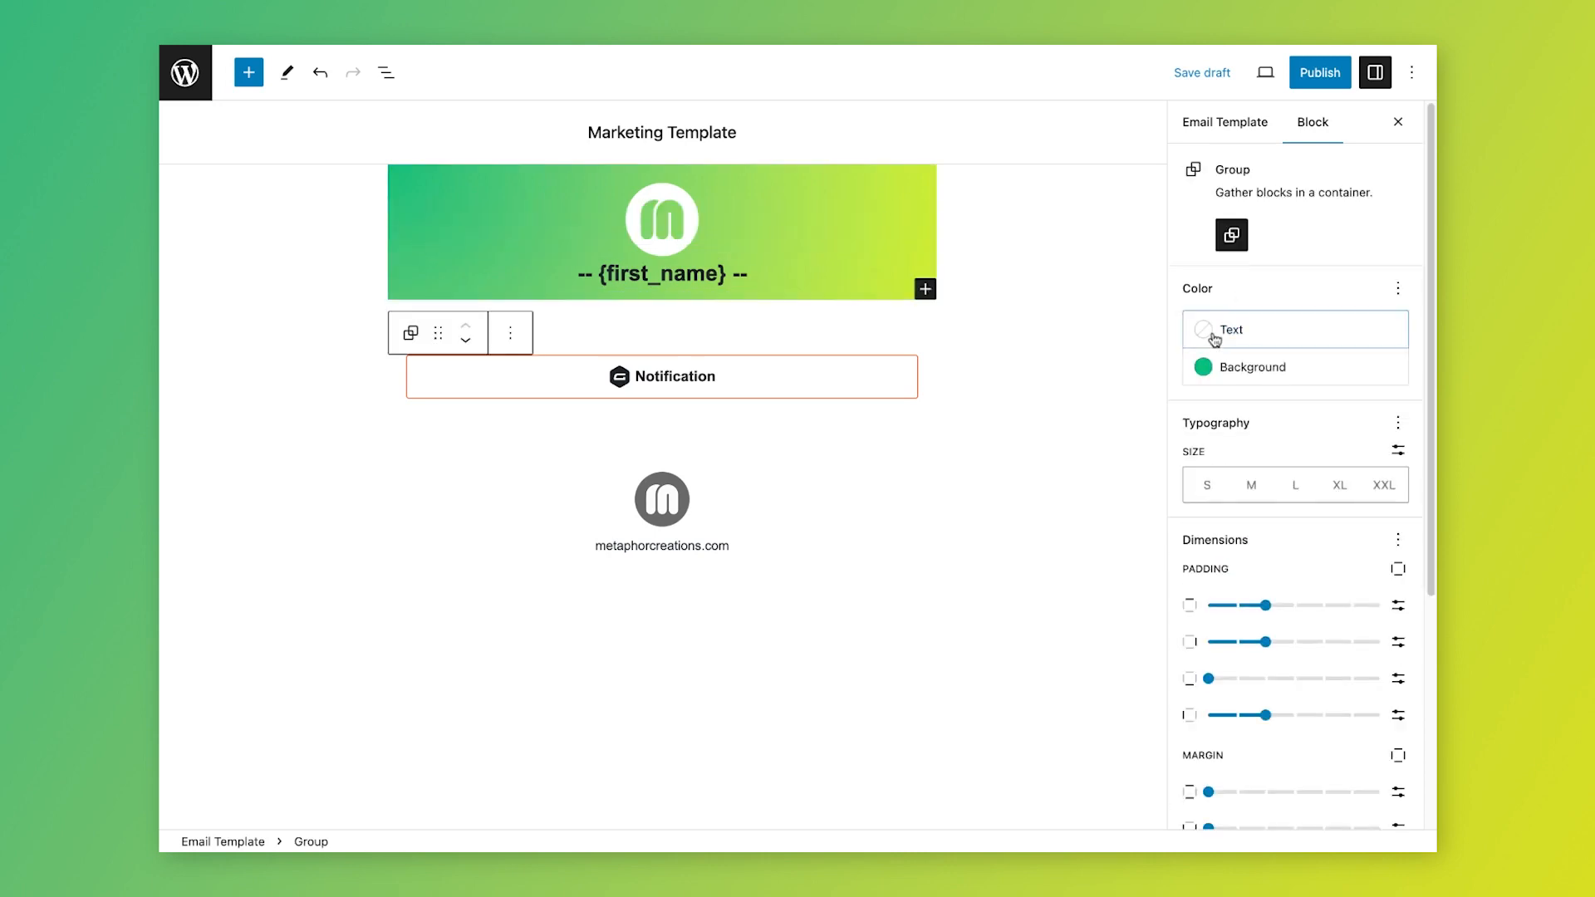
{"action": "left_click", "coordinate": [1214, 339]}
{"action": "left_click", "coordinate": [940, 496]}
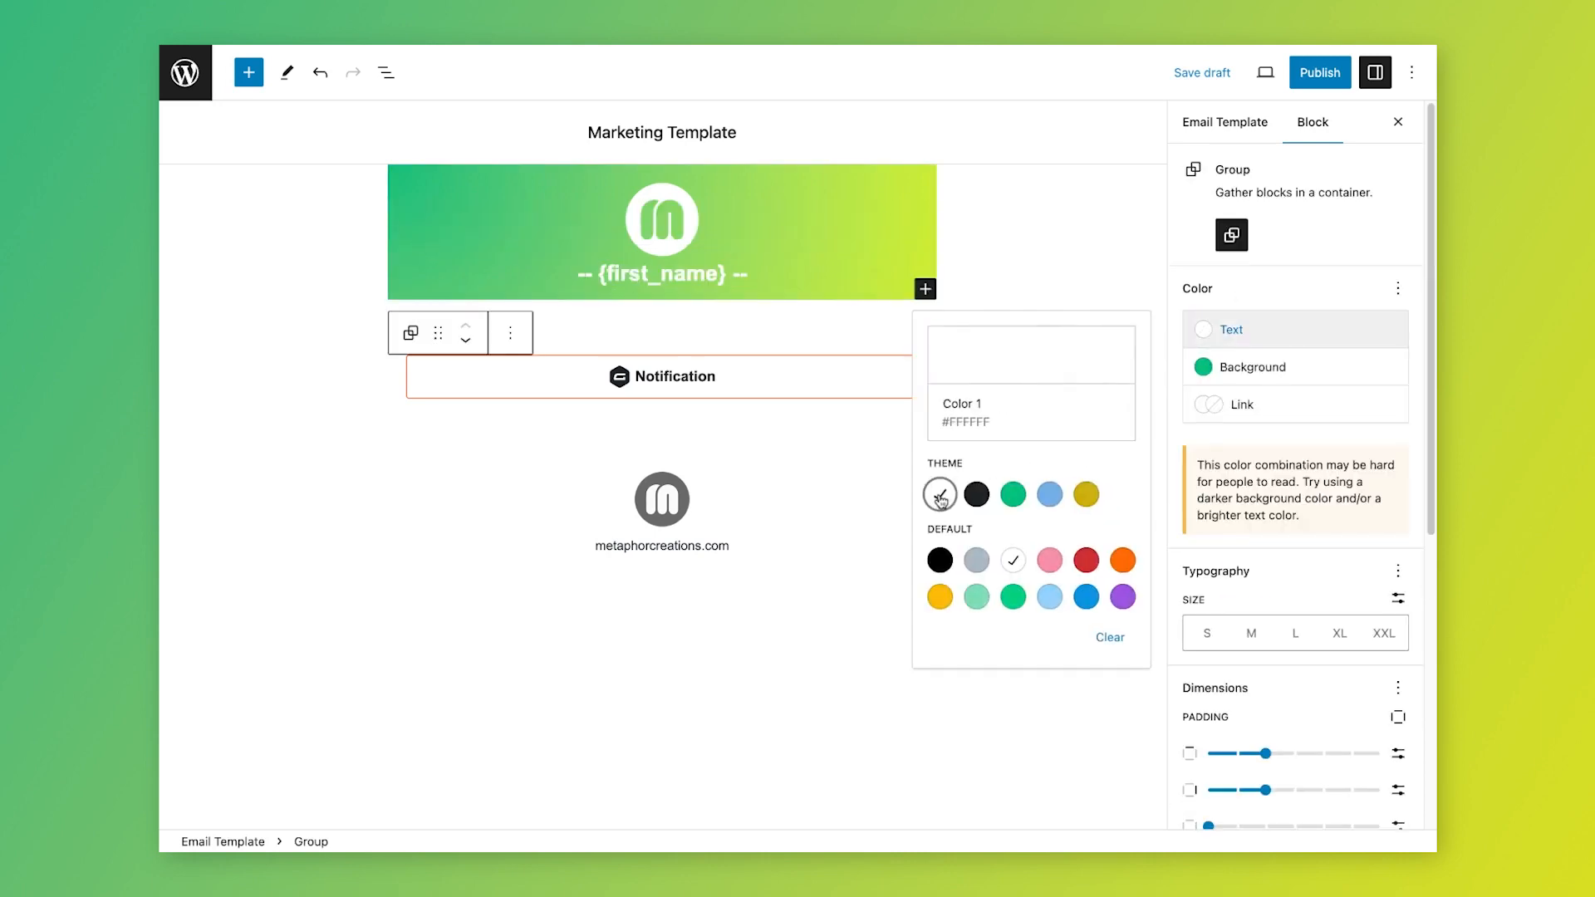
Step: Add a centered paragraph between the logo and the heading reading "Your submission has been received!"
{"action": "left_click", "coordinate": [778, 277]}
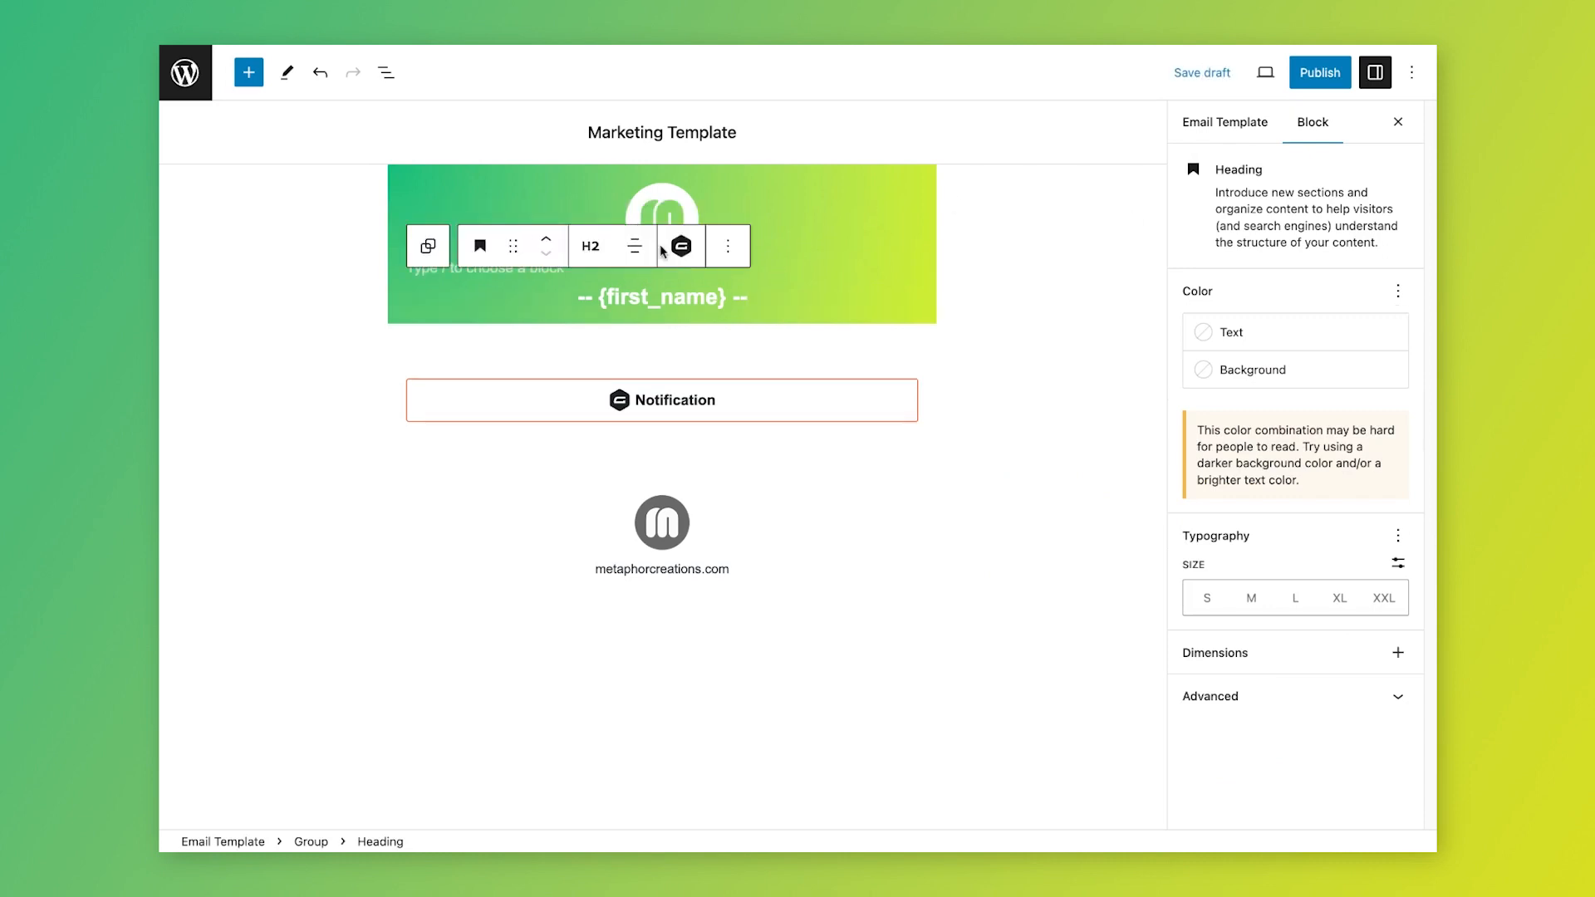
{"action": "left_click", "coordinate": [487, 269]}
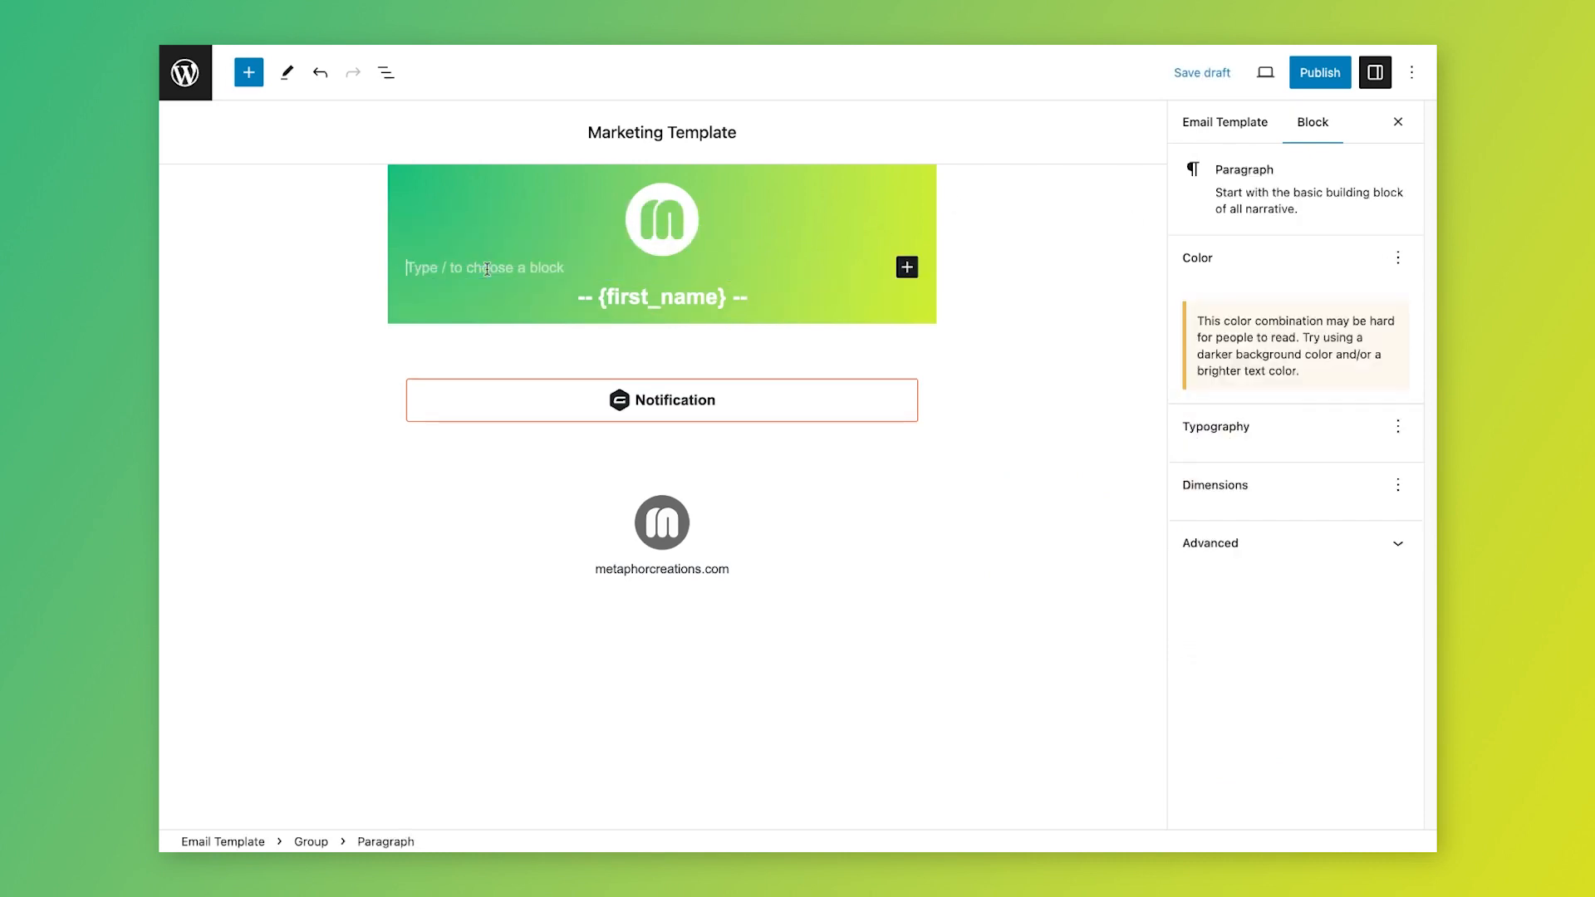
{"action": "type", "text": "Y"}
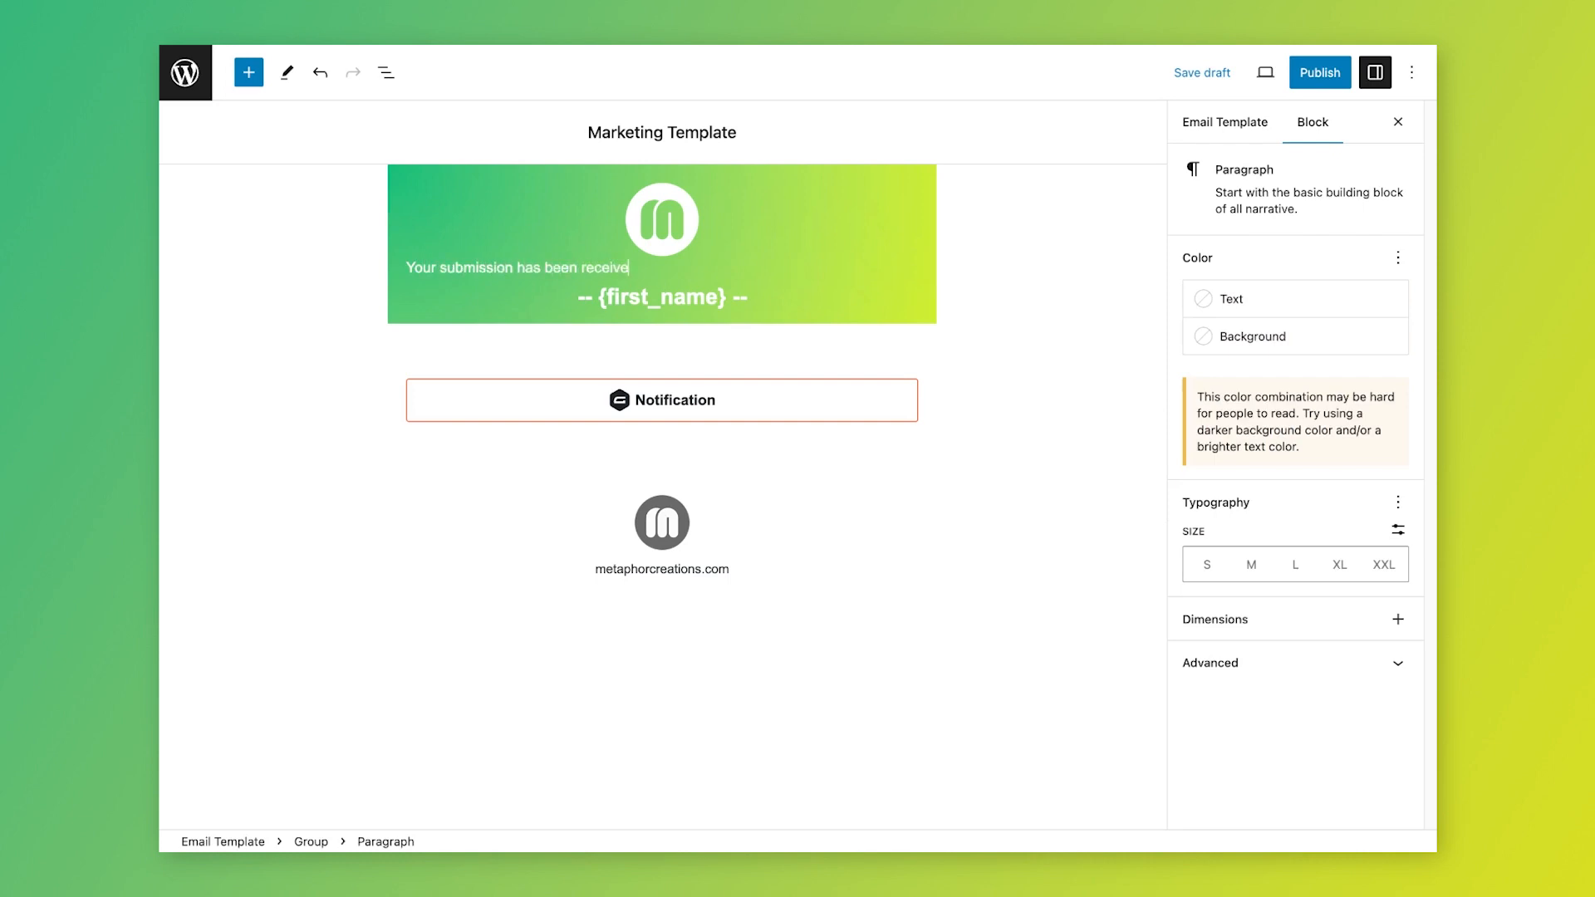
{"action": "left_click", "coordinate": [591, 223]}
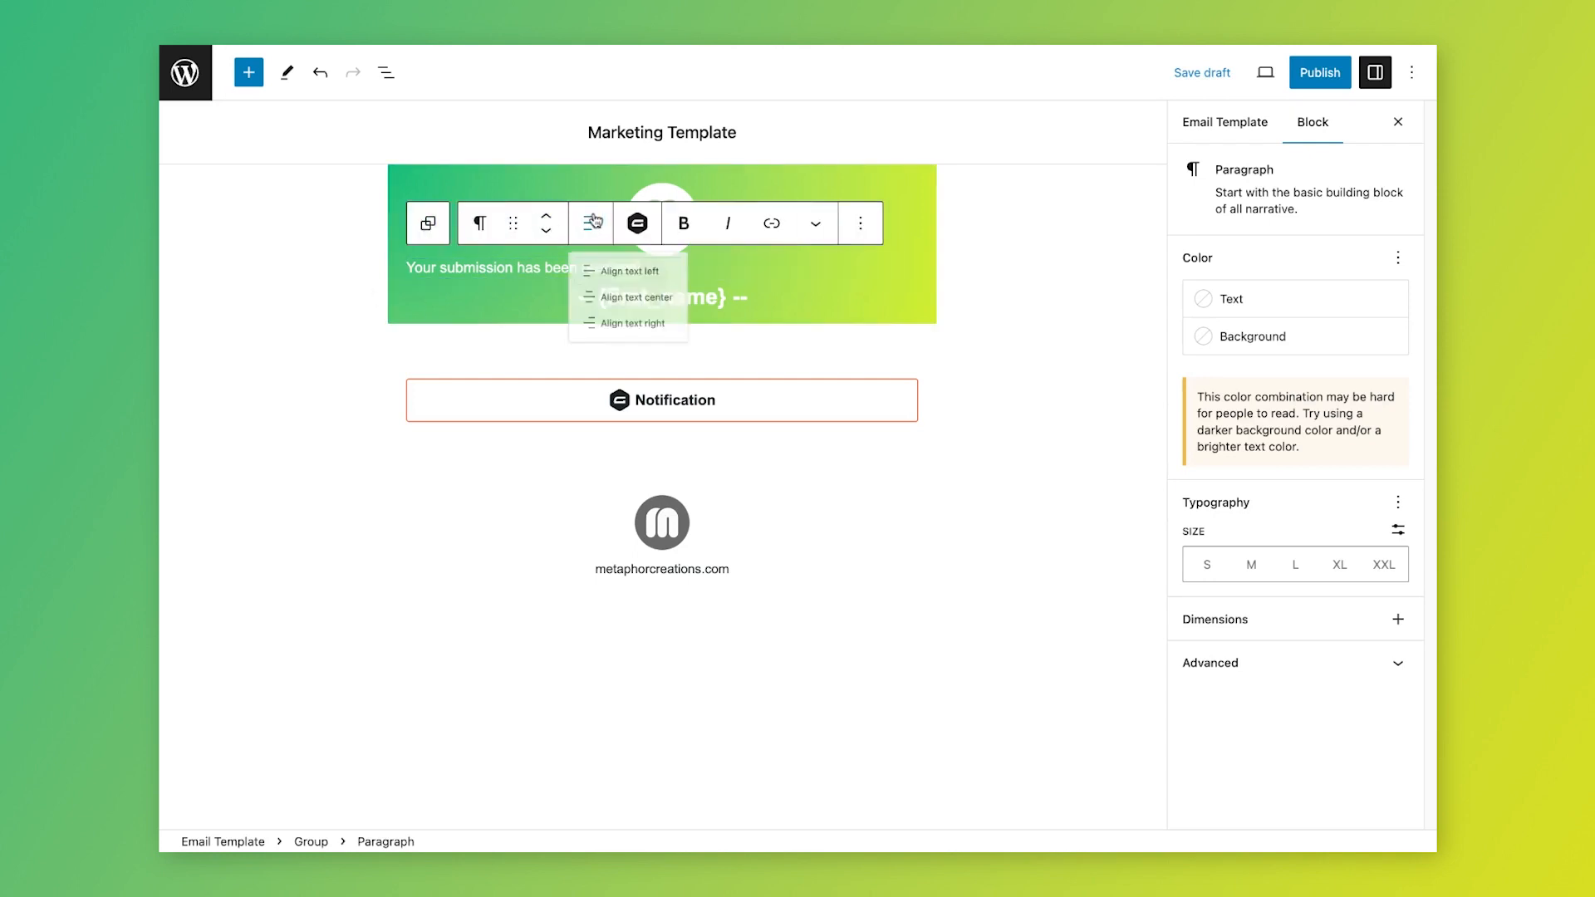
{"action": "left_click", "coordinate": [628, 312]}
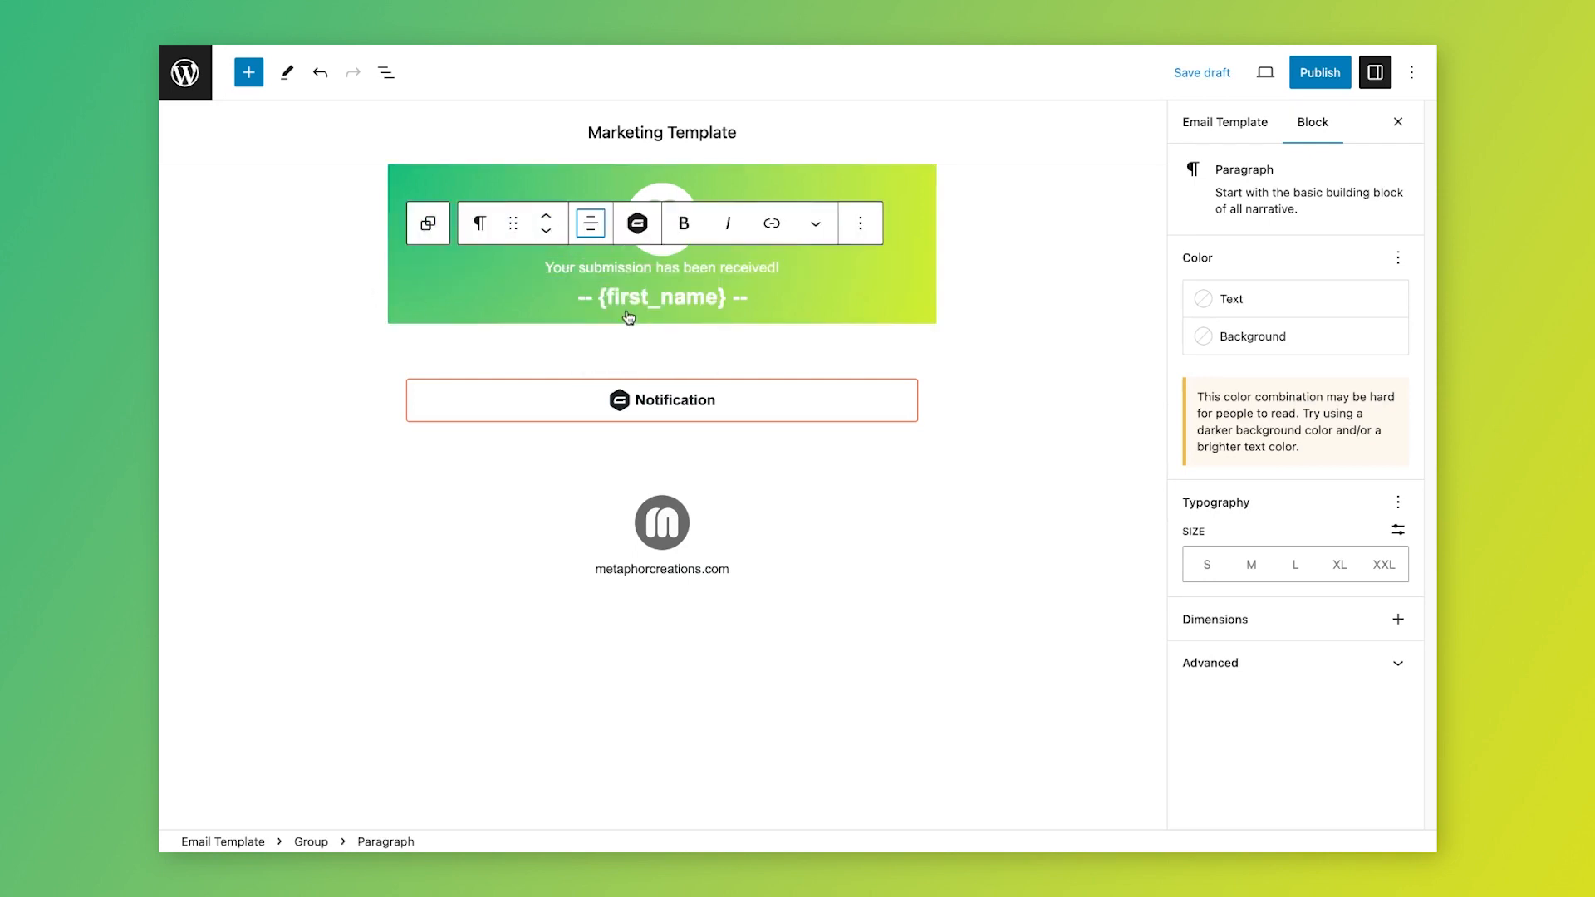
Step: Move the submission paragraph below the first-name heading and set its text size to Large
{"action": "left_click", "coordinate": [546, 230]}
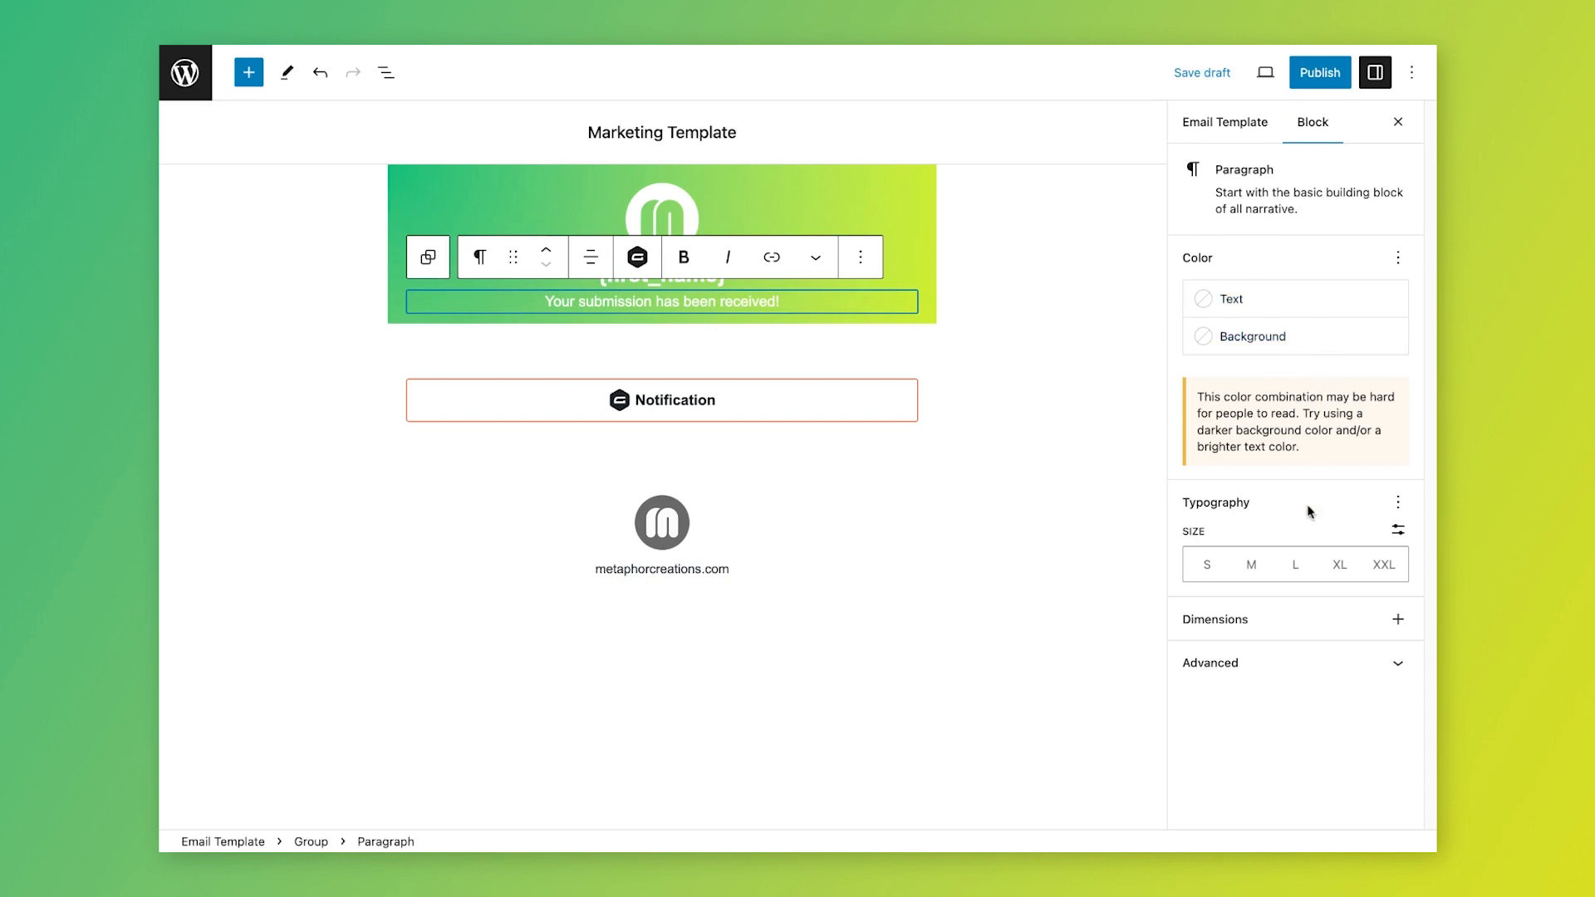
{"action": "left_click", "coordinate": [1295, 564]}
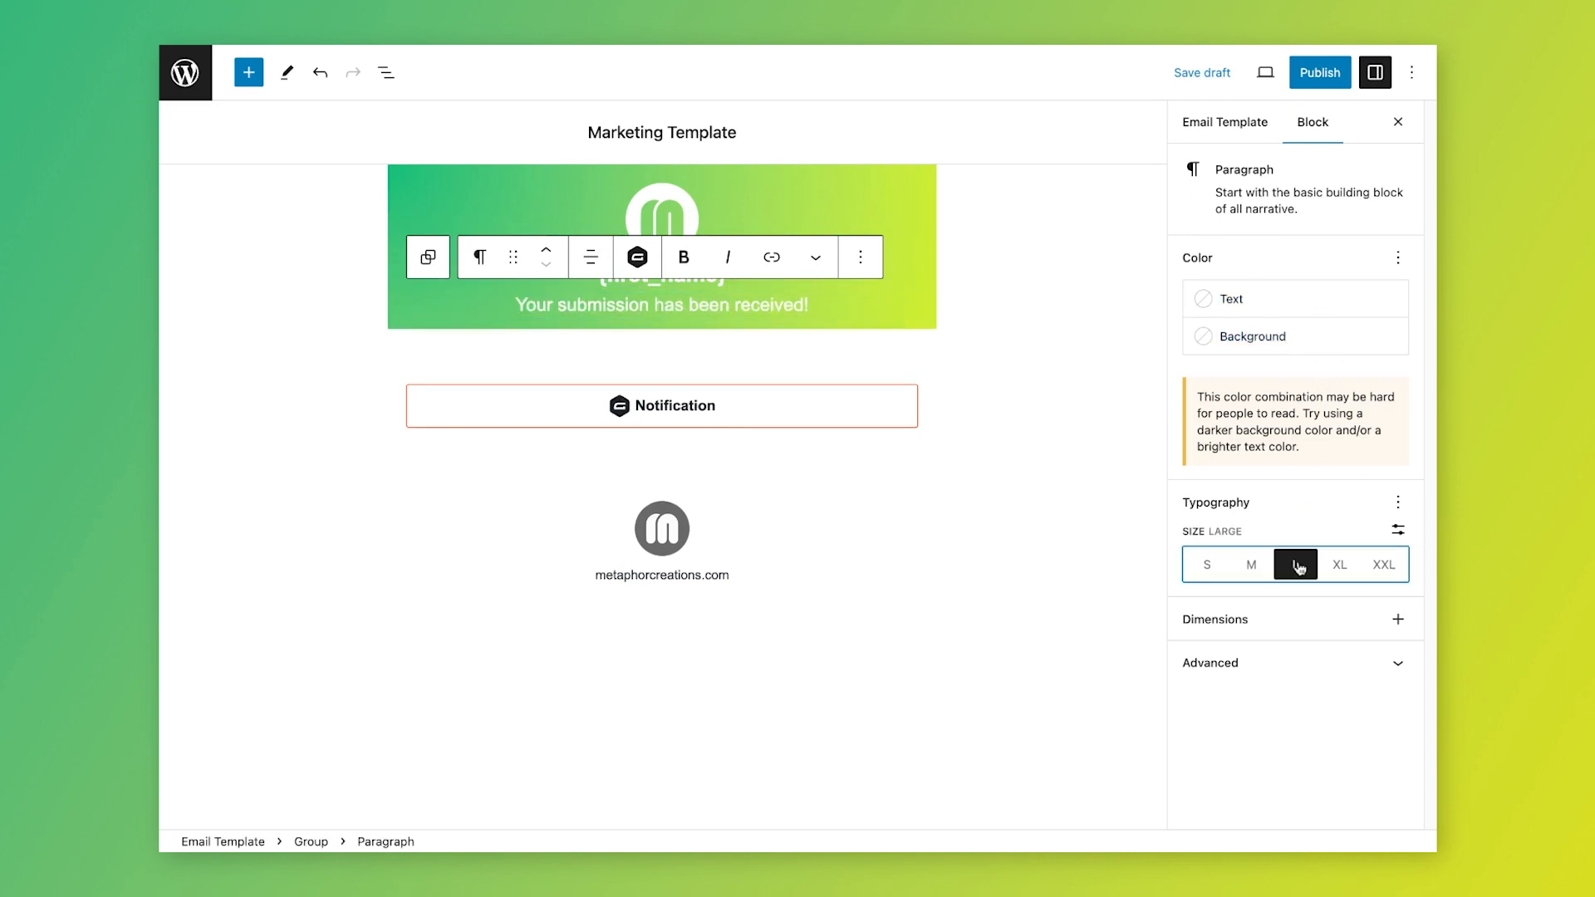
Step: Enable margin settings for the first-name heading and set its vertical margin to 1
{"action": "left_click", "coordinate": [661, 287]}
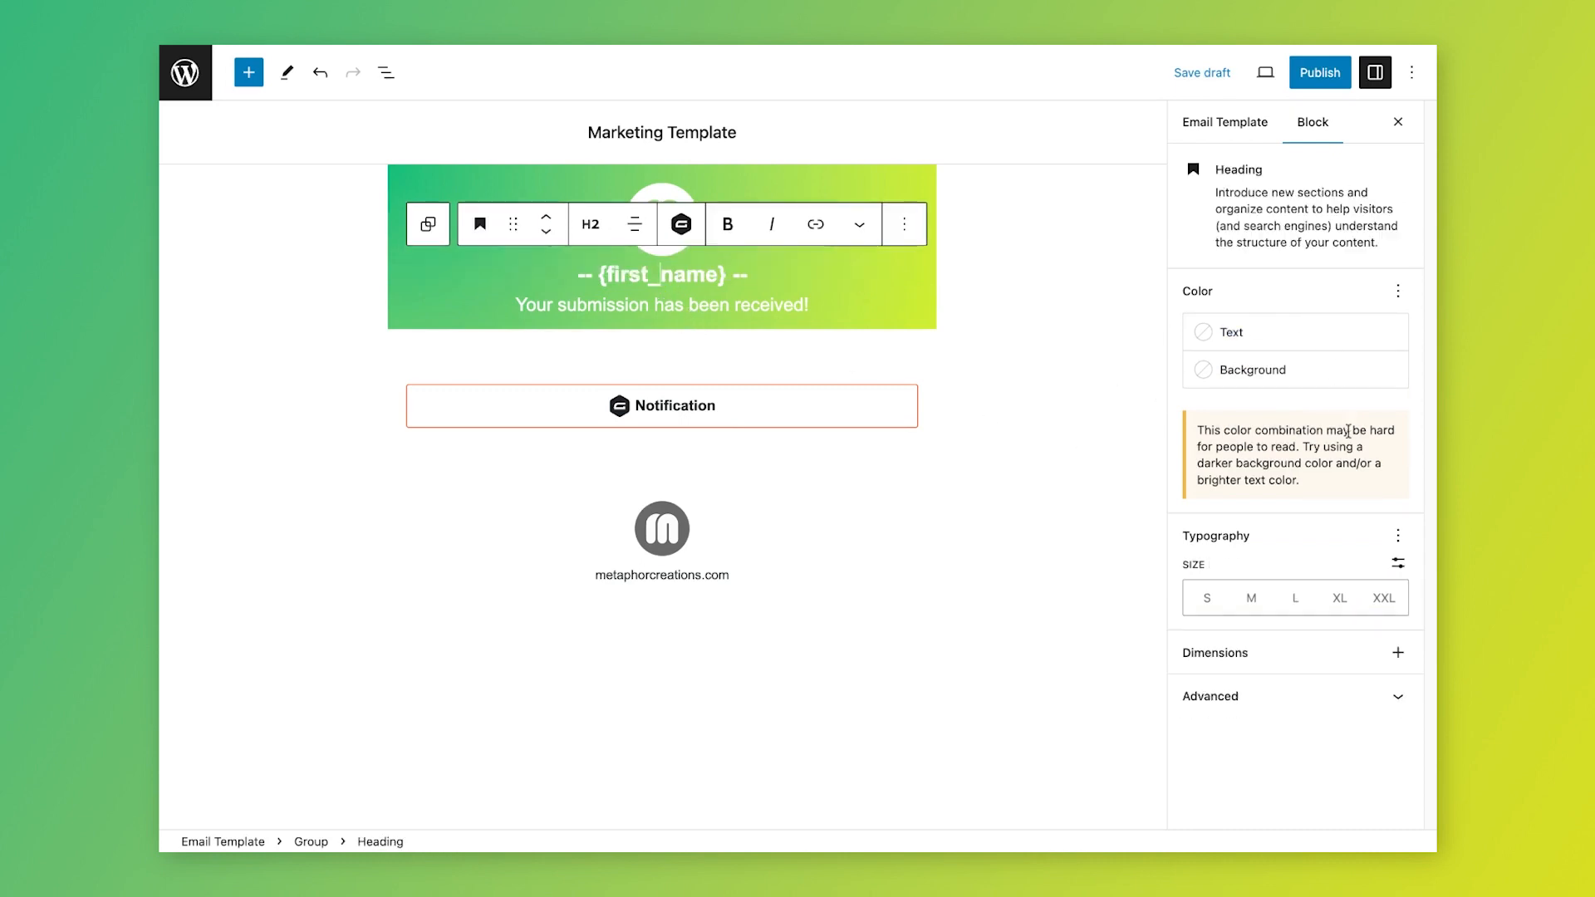
{"action": "left_click", "coordinate": [1398, 654]}
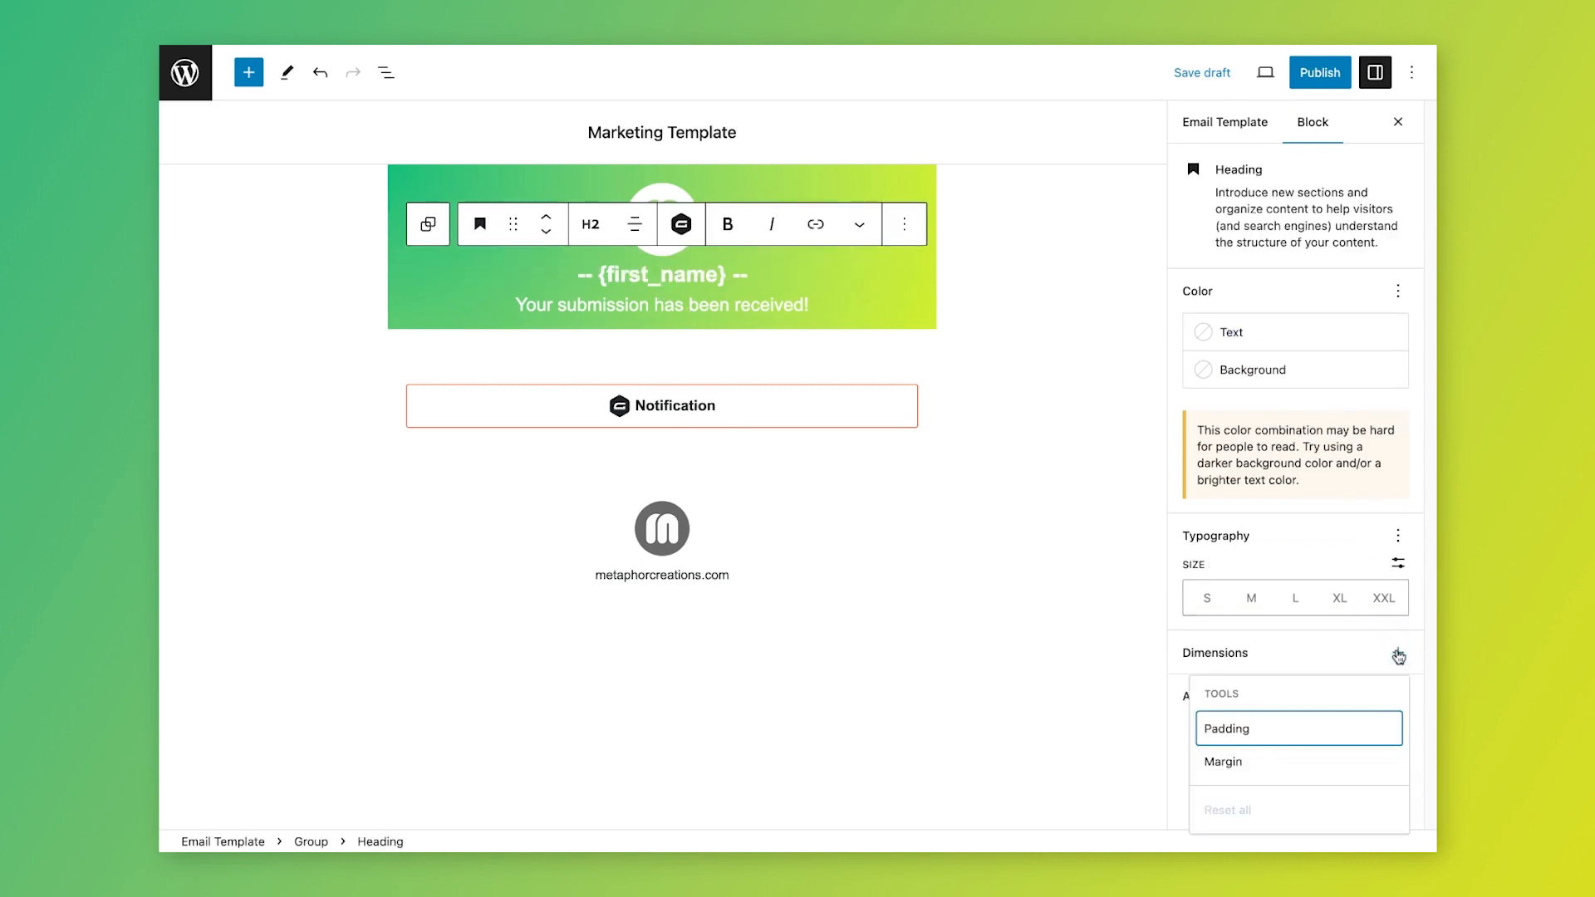
{"action": "left_click", "coordinate": [1248, 762]}
{"action": "left_click", "coordinate": [1259, 647]}
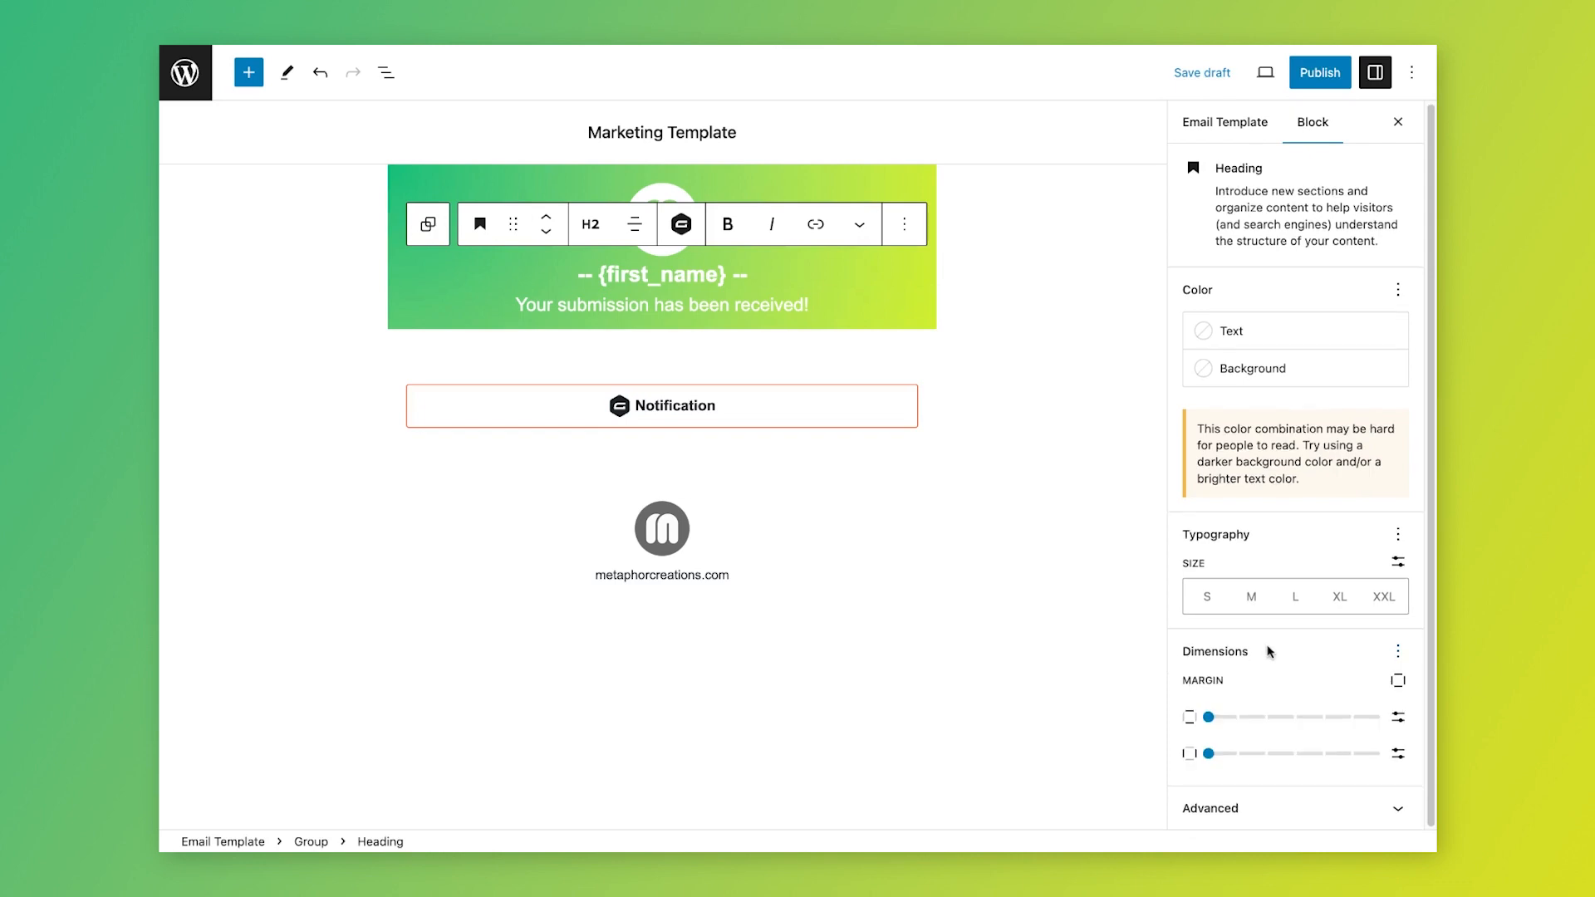
{"action": "mouse_move", "coordinate": [1220, 719]}
{"action": "left_mouse_down"}
{"action": "mouse_move", "coordinate": [1264, 719]}
{"action": "mouse_move", "coordinate": [1246, 719]}
{"action": "left_mouse_up"}
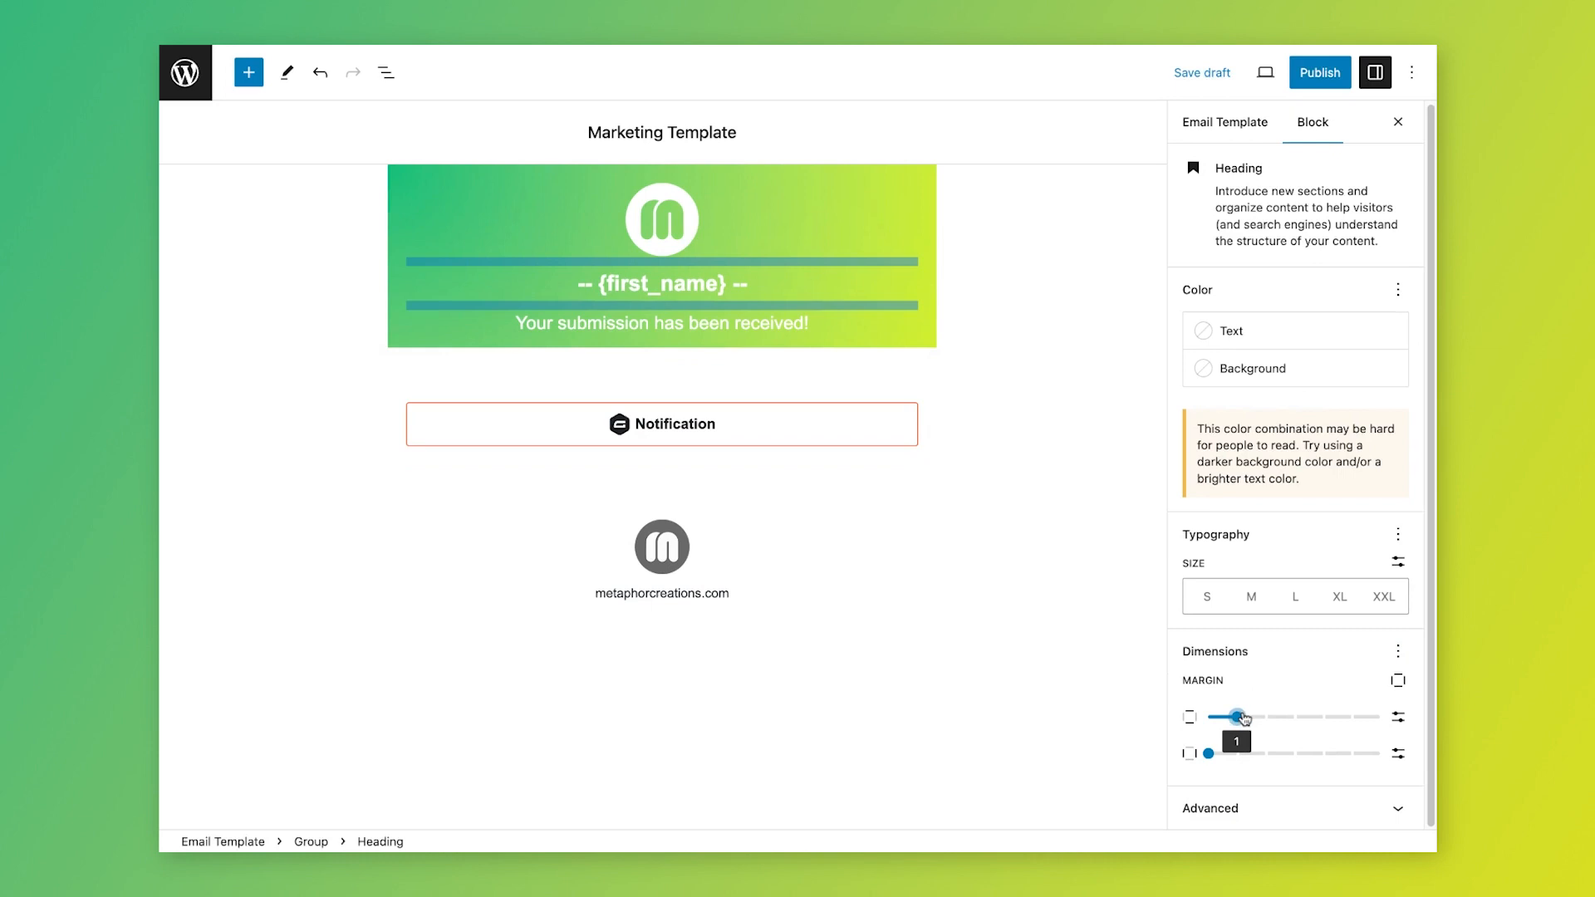
Step: Insert an image block below the submission paragraph inside the header group
{"action": "left_click", "coordinate": [798, 326]}
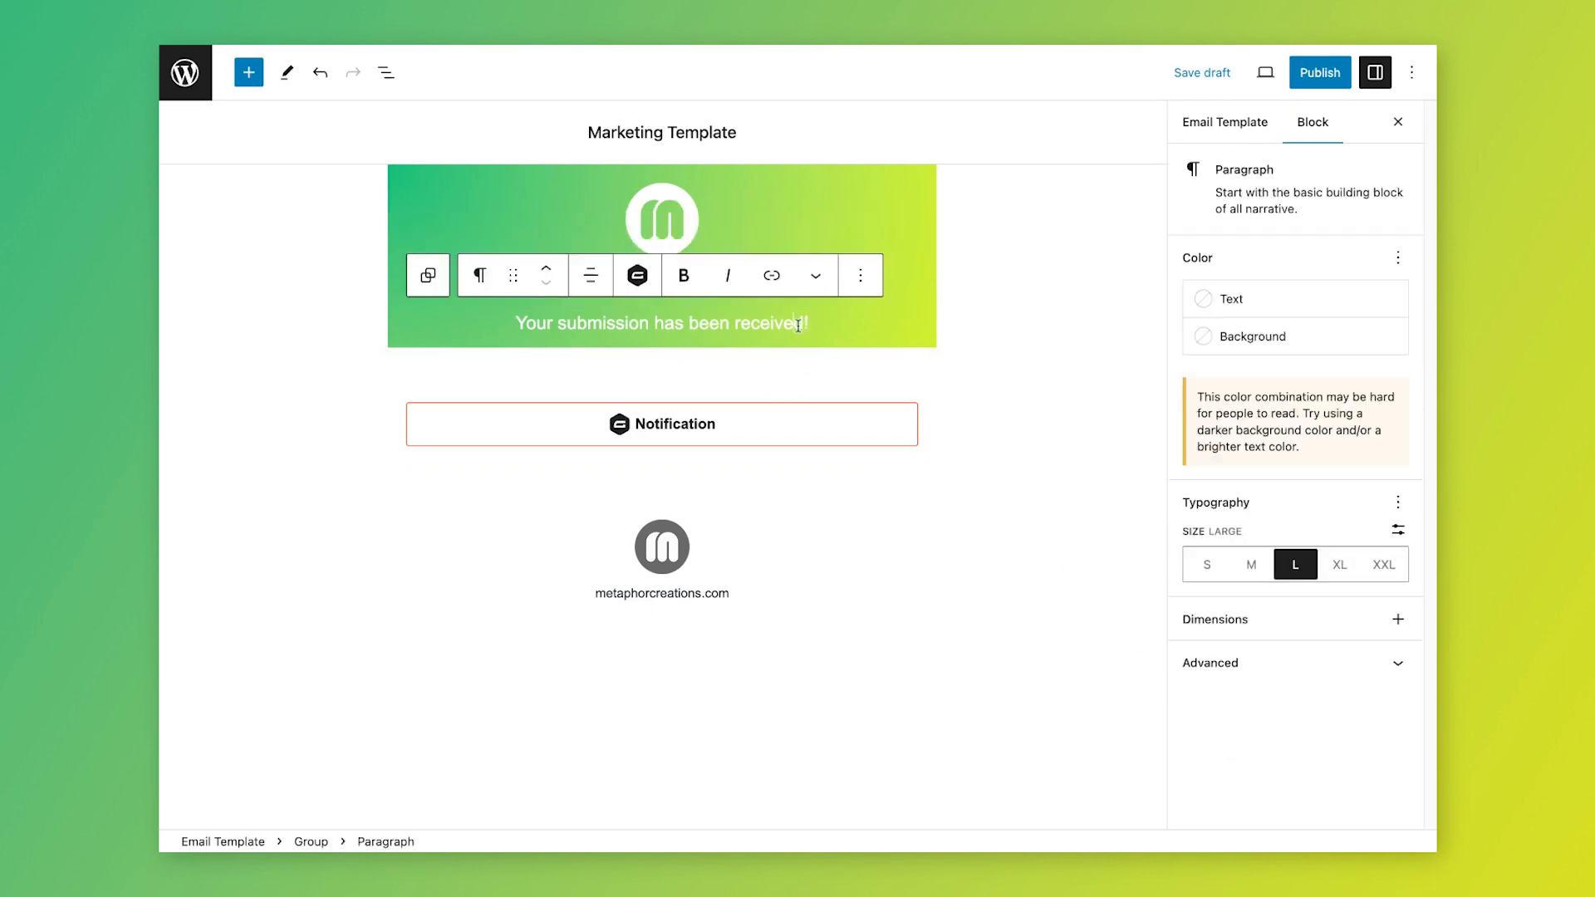
{"action": "key", "text": "Return"}
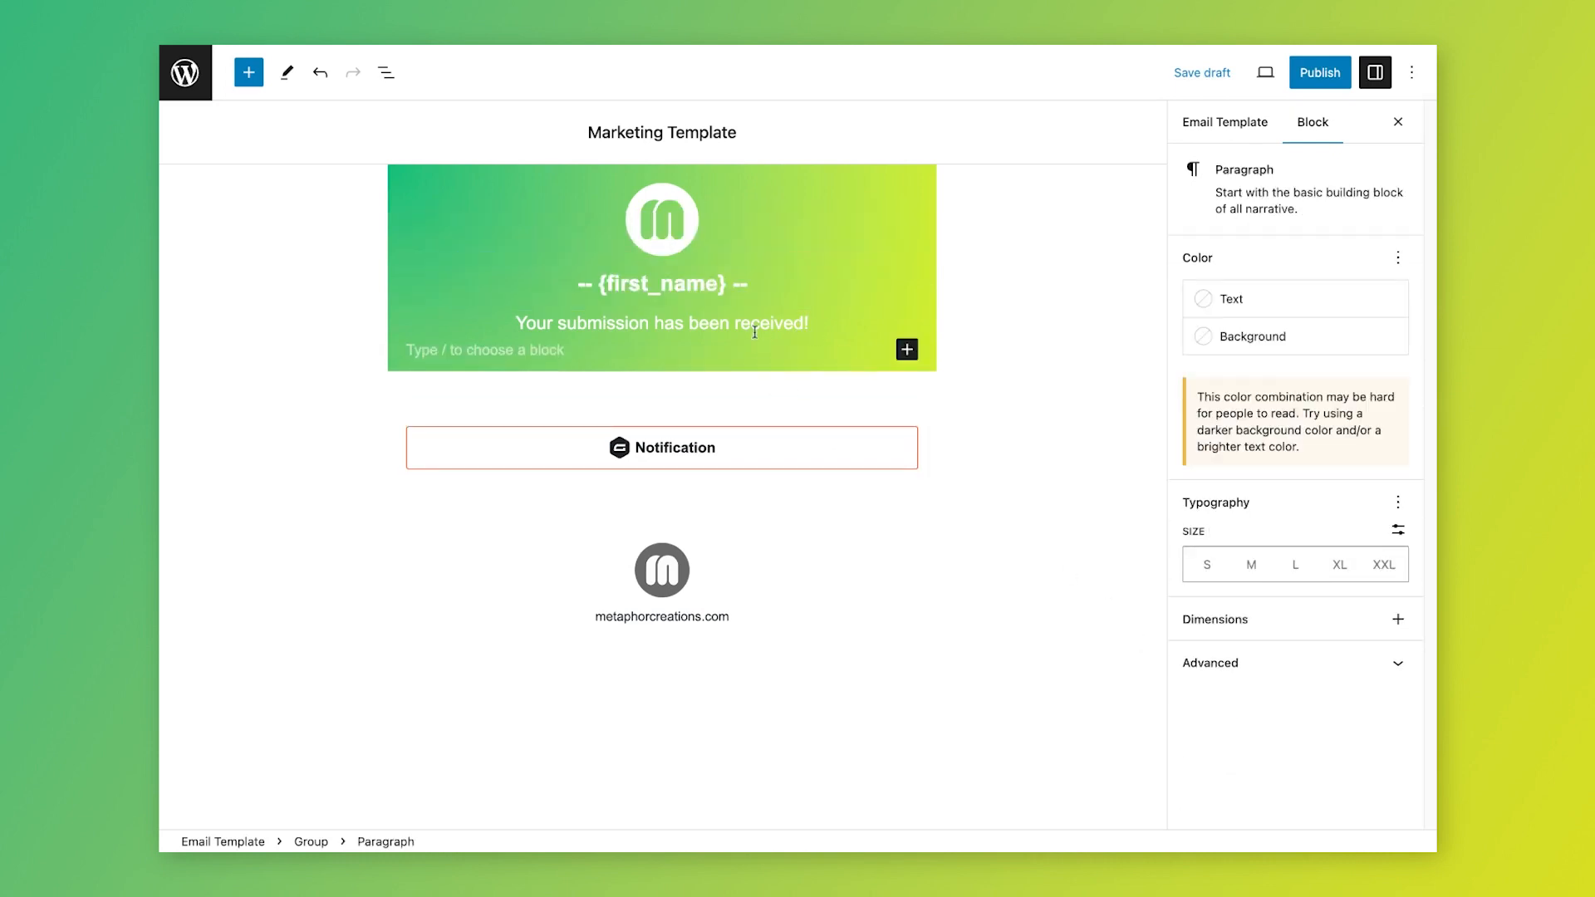
{"action": "left_click", "coordinate": [907, 349]}
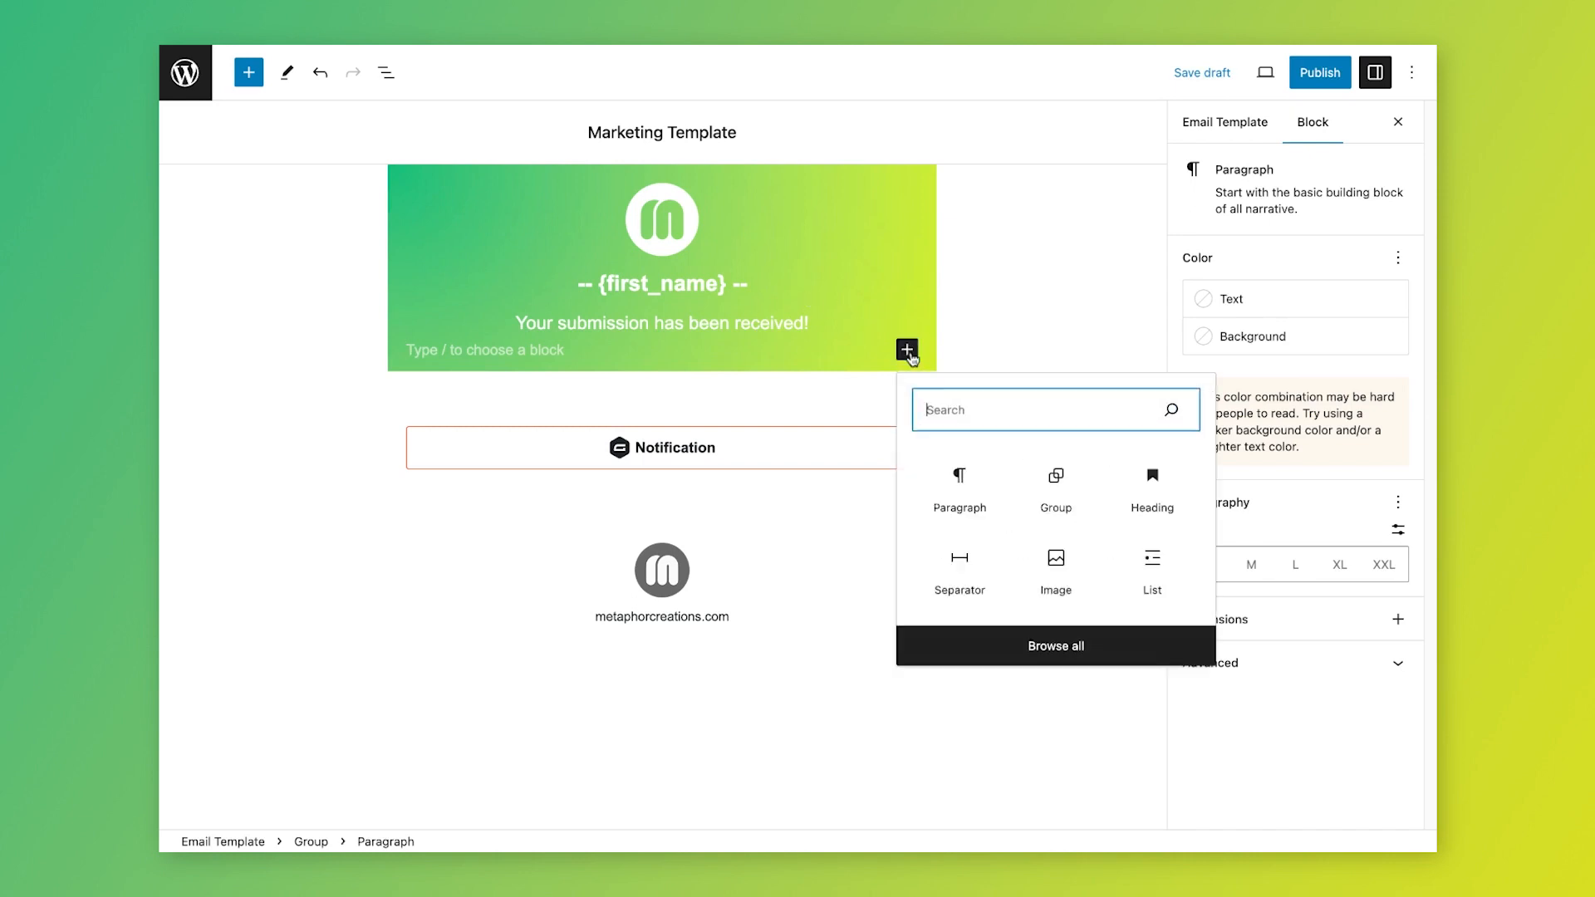
{"action": "left_click", "coordinate": [1051, 558]}
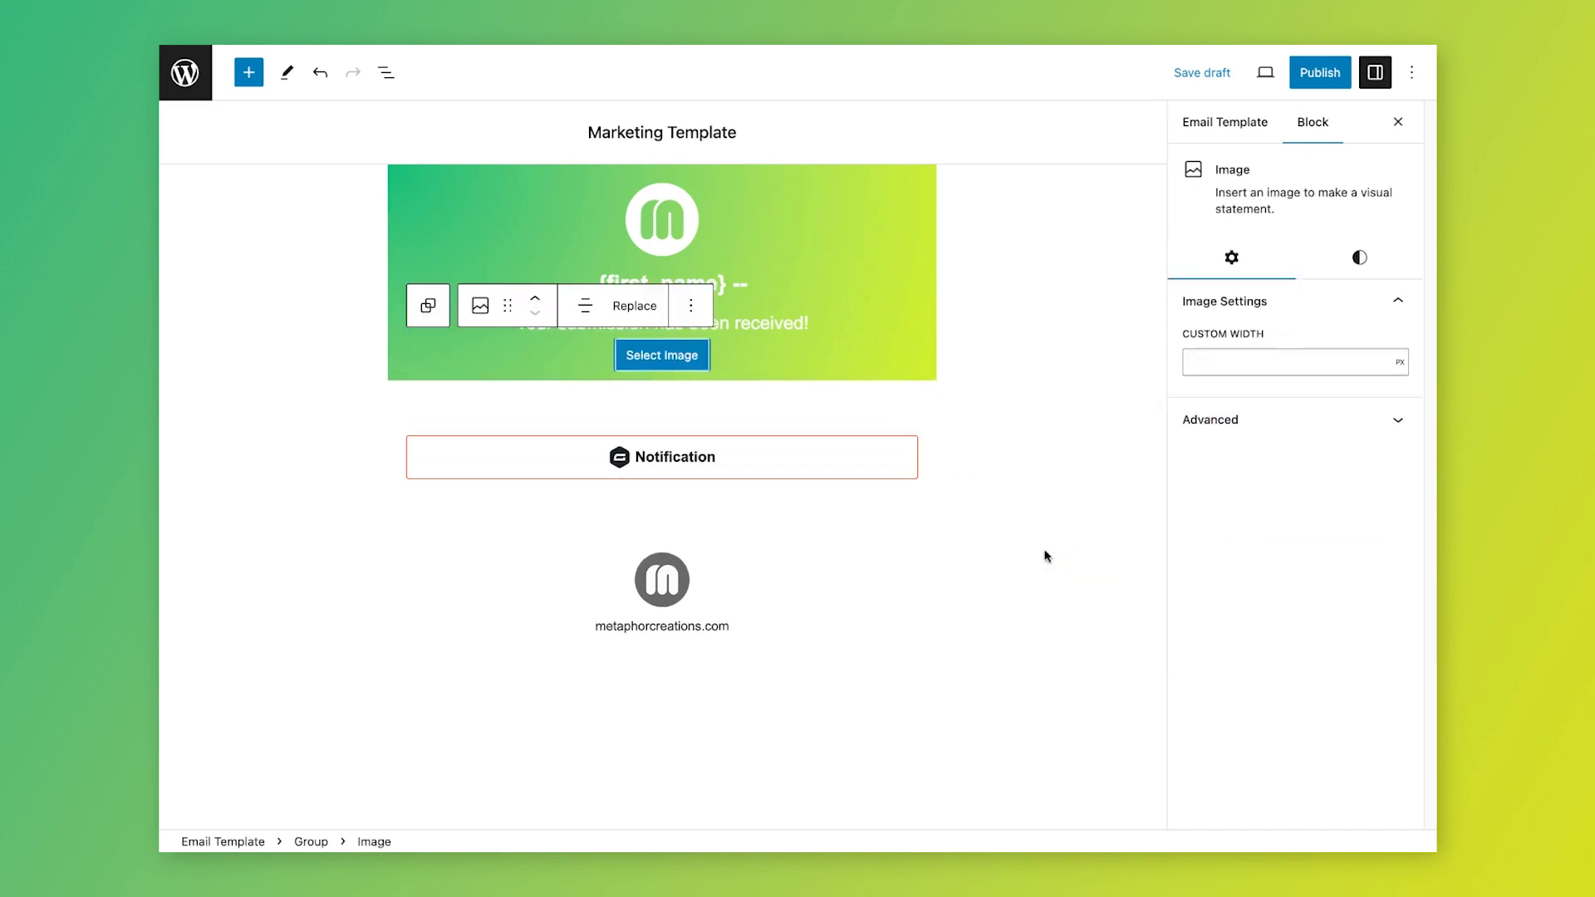
Step: Fill the header's image block with seperator.png from the media library
{"action": "left_click", "coordinate": [657, 354]}
{"action": "left_click", "coordinate": [662, 300]}
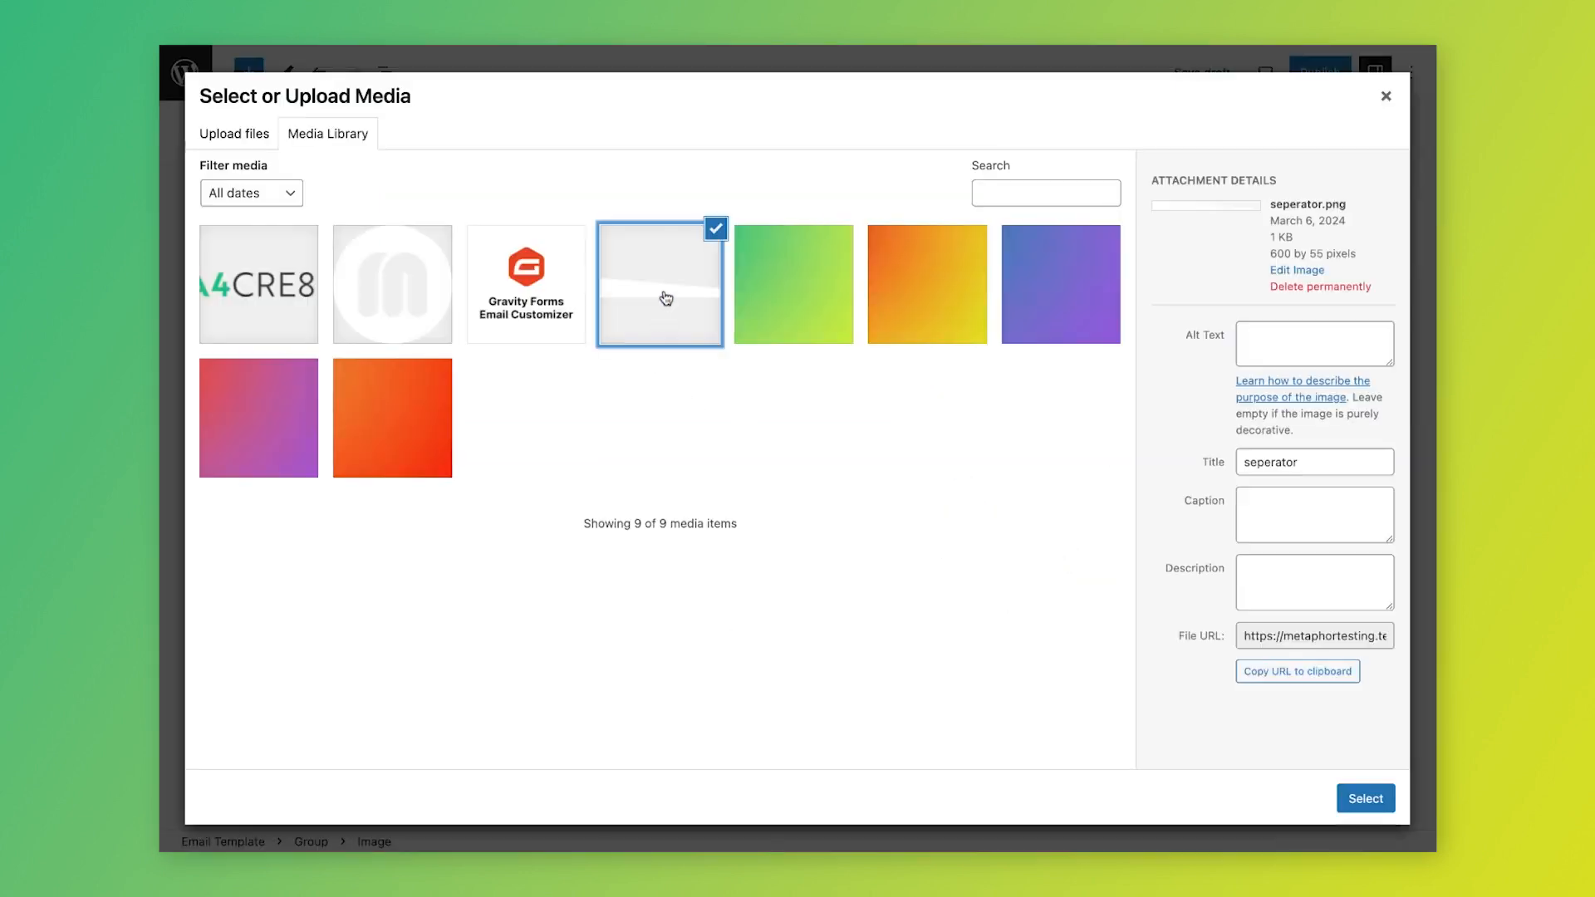
{"action": "left_click", "coordinate": [1366, 799]}
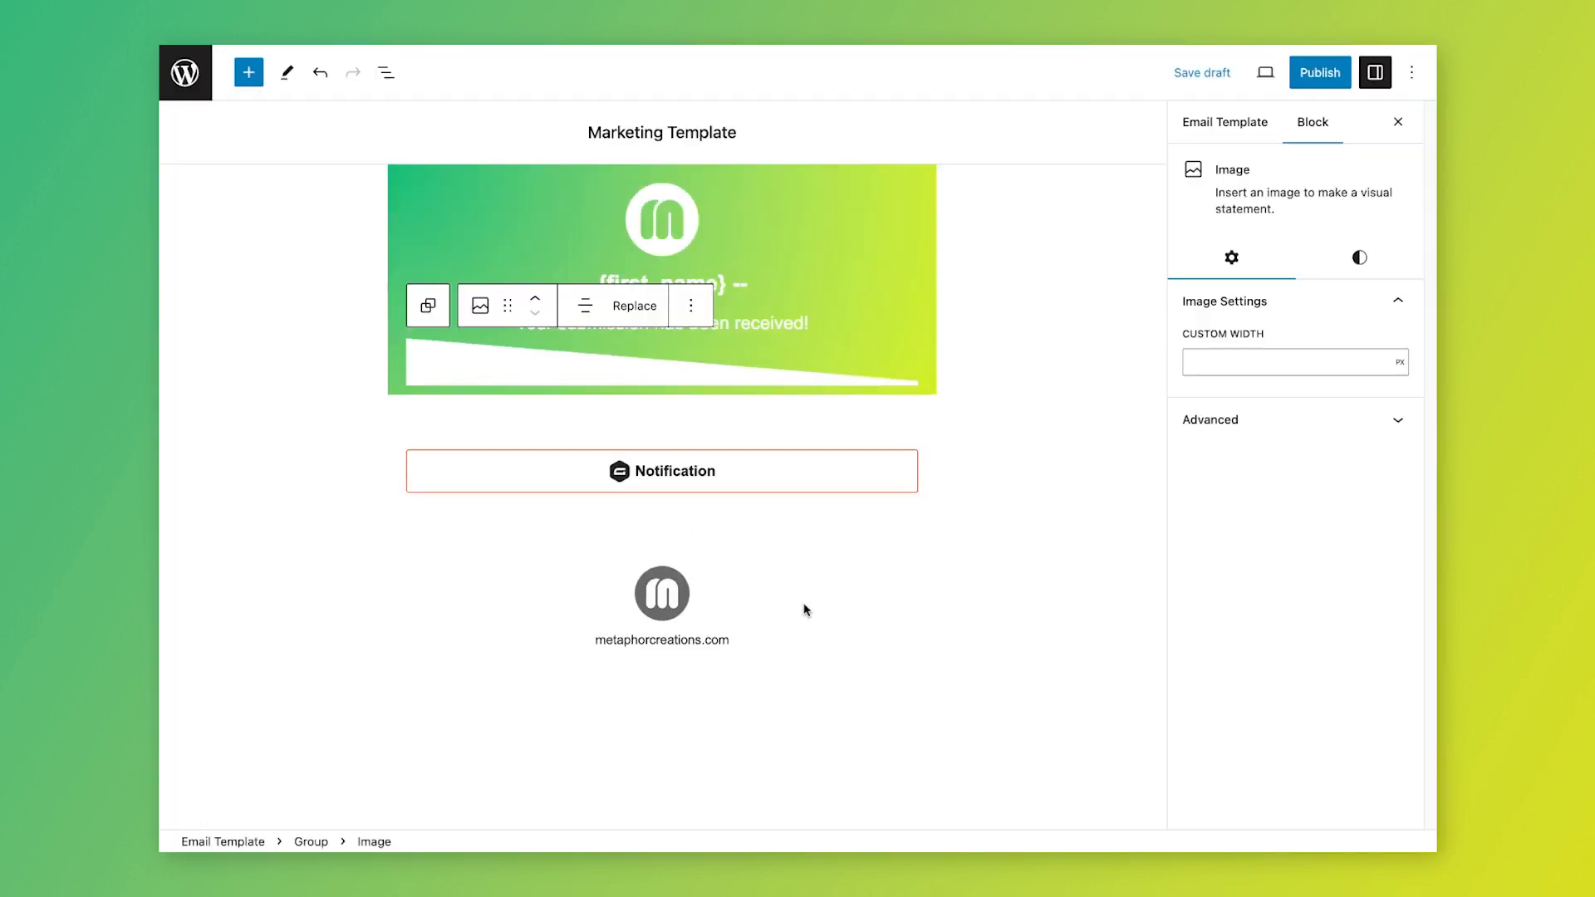
Step: Set the header group's right, left and bottom padding to 0
{"action": "left_click", "coordinate": [428, 307]}
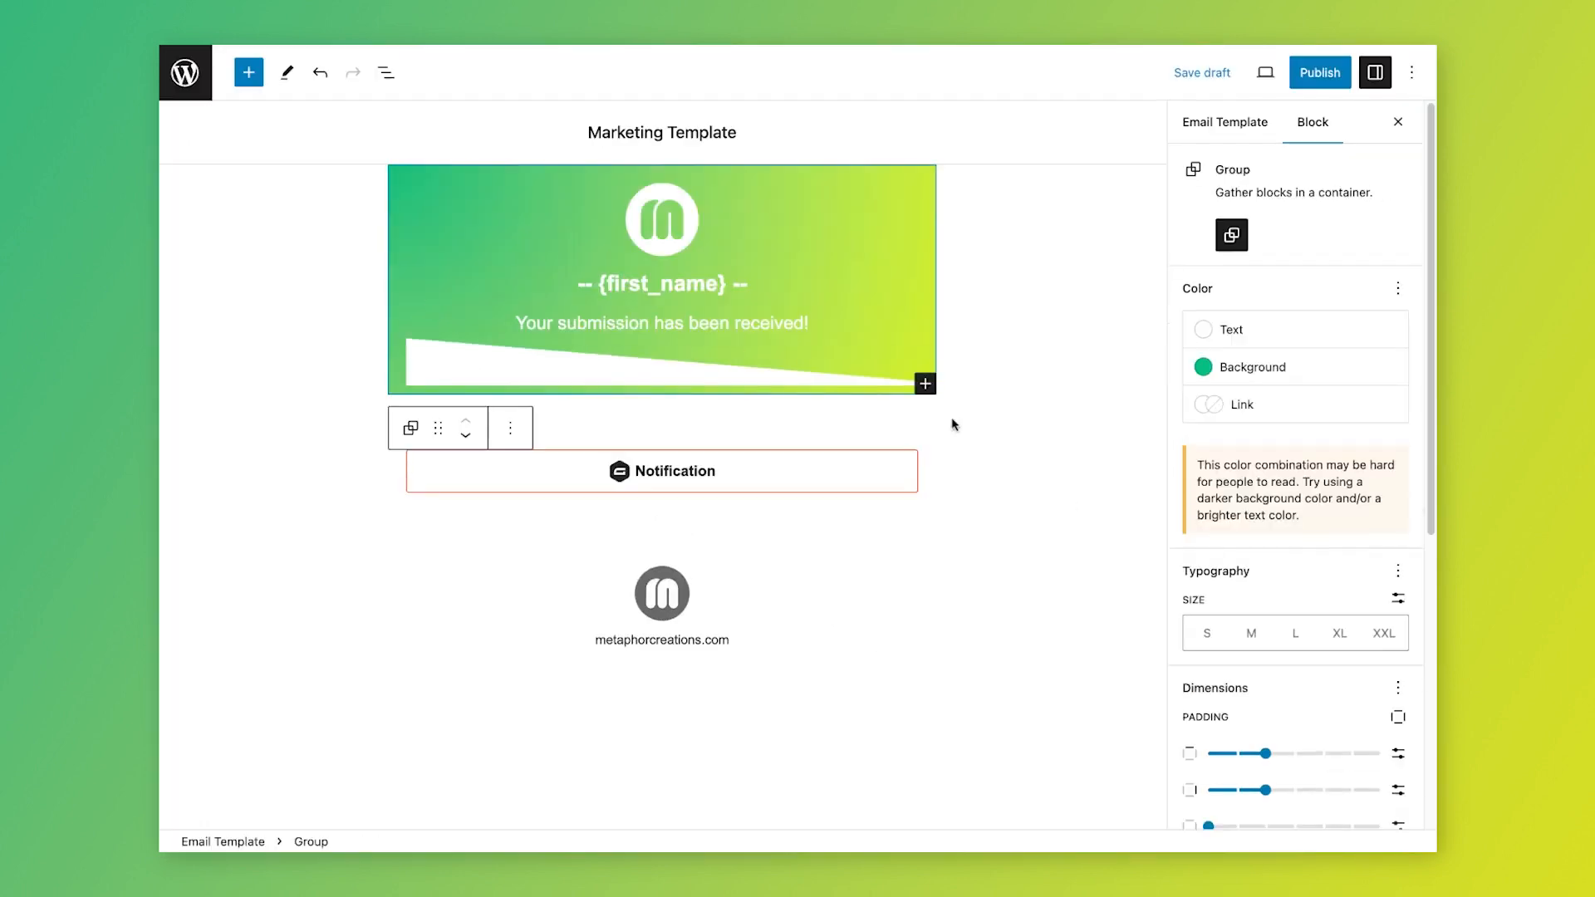
{"action": "scroll", "coordinate": [1225, 654], "scroll_direction": "down", "scroll_amount": 4}
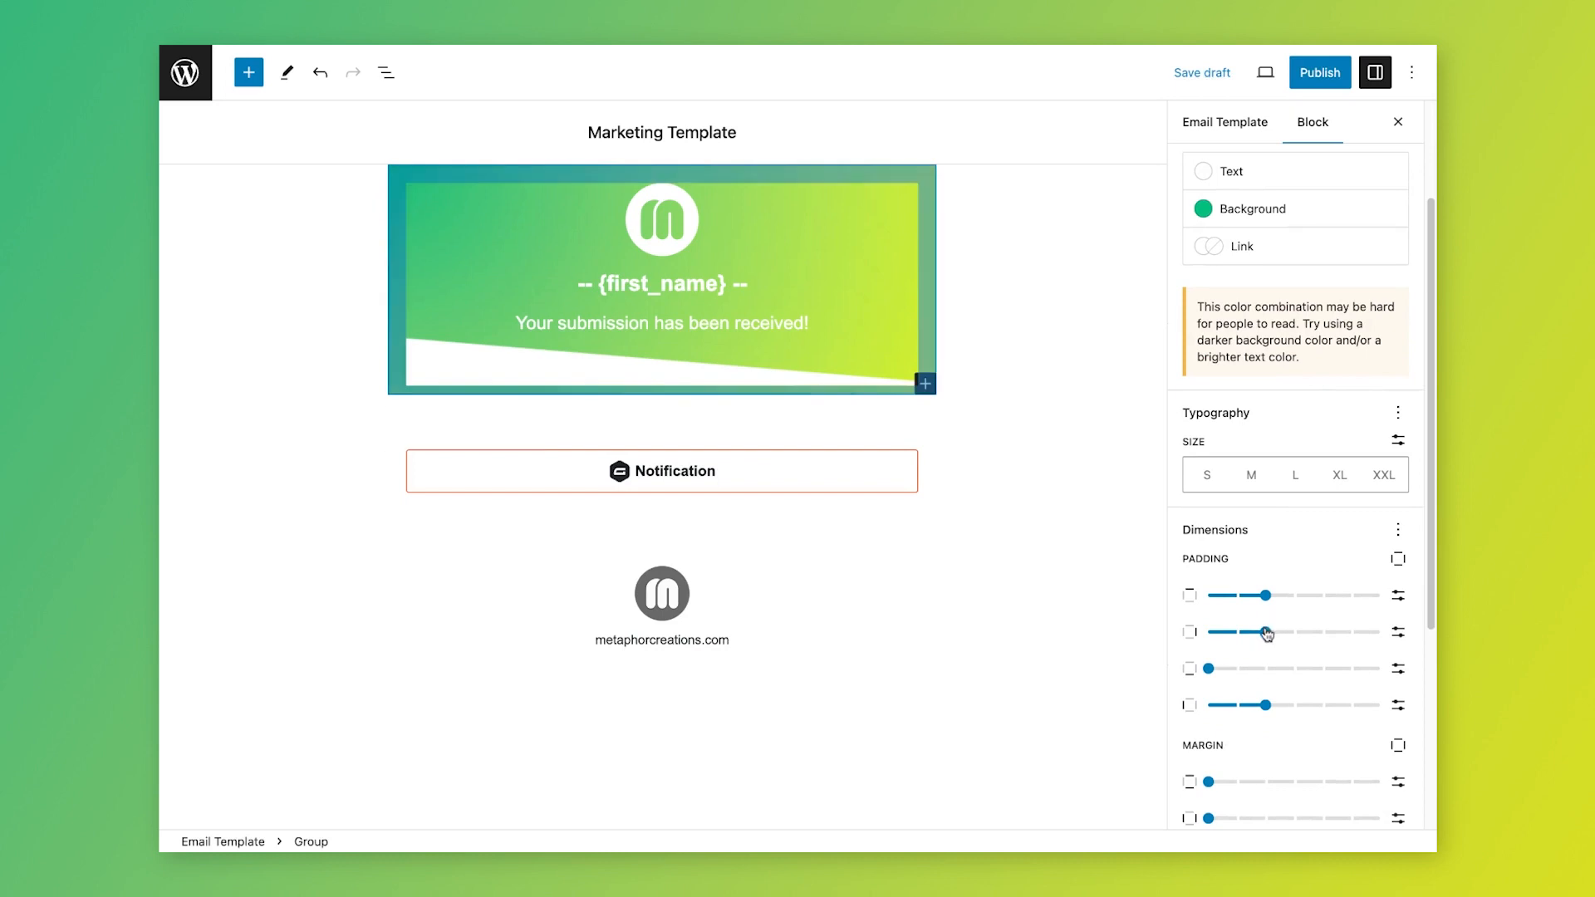
{"action": "left_click_drag", "start_coordinate": [1263, 631], "coordinate": [1131, 648]}
{"action": "left_click_drag", "start_coordinate": [1265, 705], "coordinate": [1080, 712]}
{"action": "left_click_drag", "start_coordinate": [1208, 667], "coordinate": [1161, 675]}
Step: Enable margin settings for the submission paragraph, limit them to the bottom side, and set the bottom margin to 1
{"action": "left_click", "coordinate": [726, 332]}
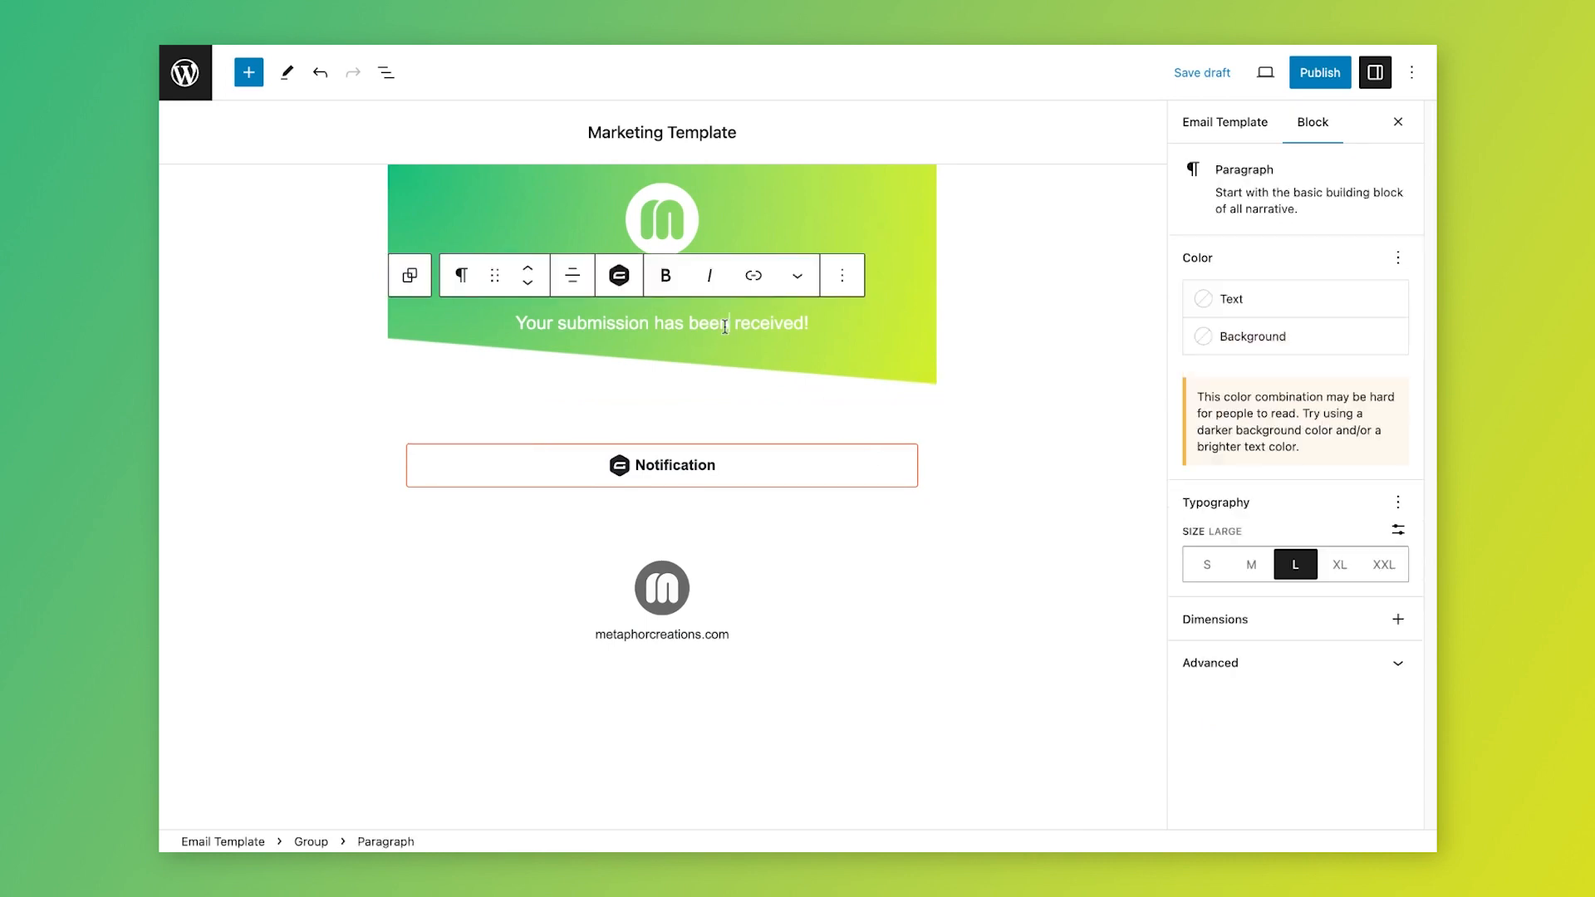
{"action": "left_click", "coordinate": [1398, 618]}
{"action": "left_click", "coordinate": [1258, 728]}
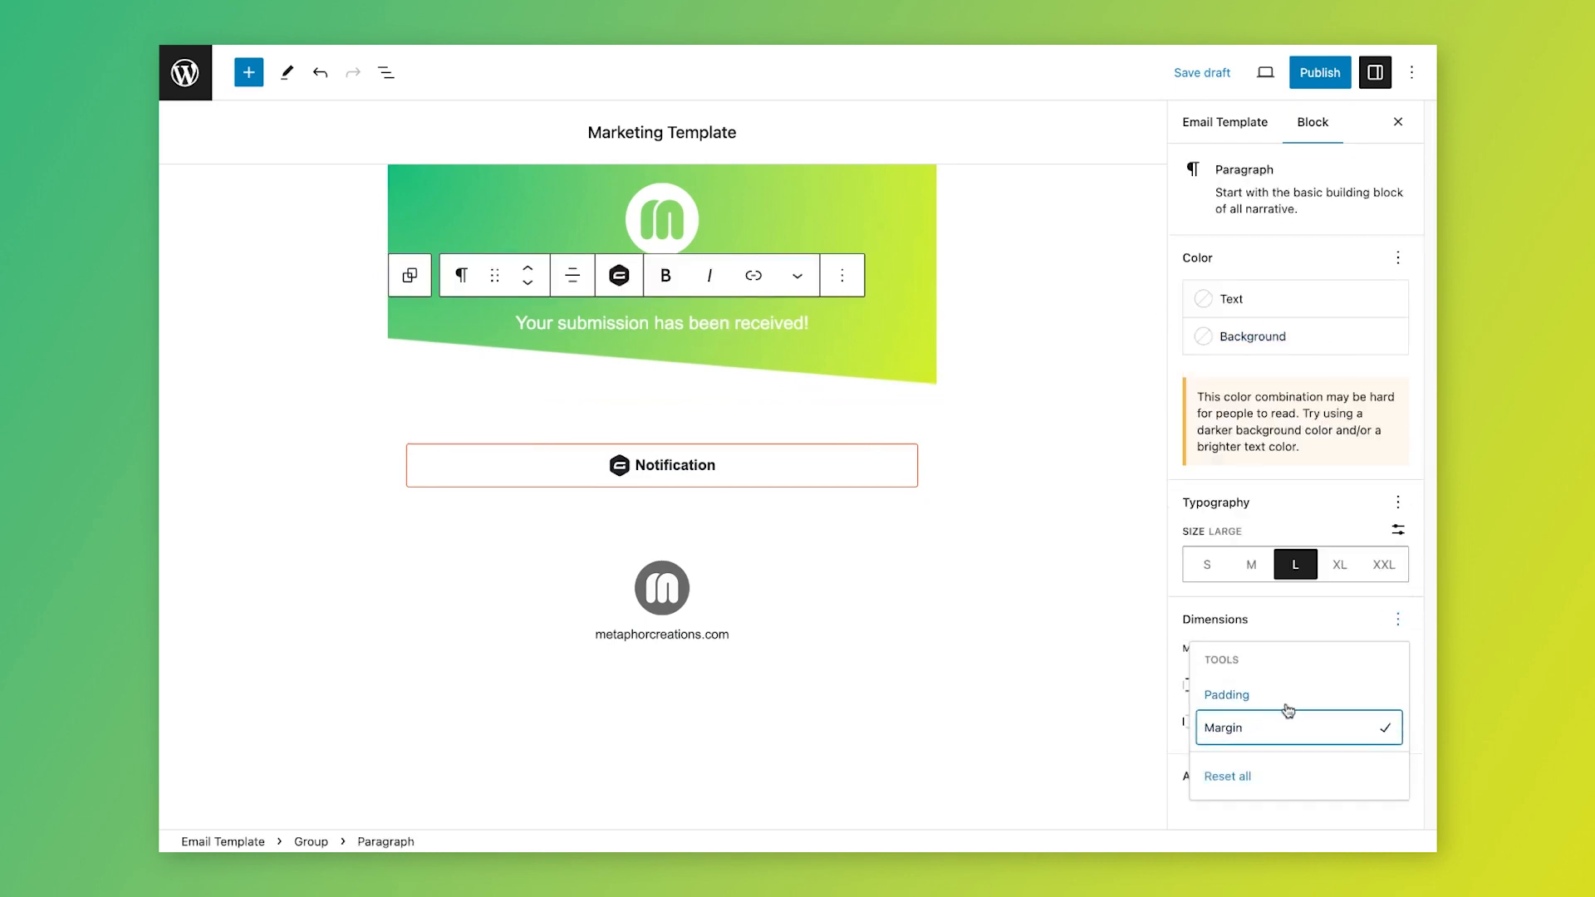
{"action": "left_click", "coordinate": [1184, 711]}
{"action": "left_click", "coordinate": [1398, 648]}
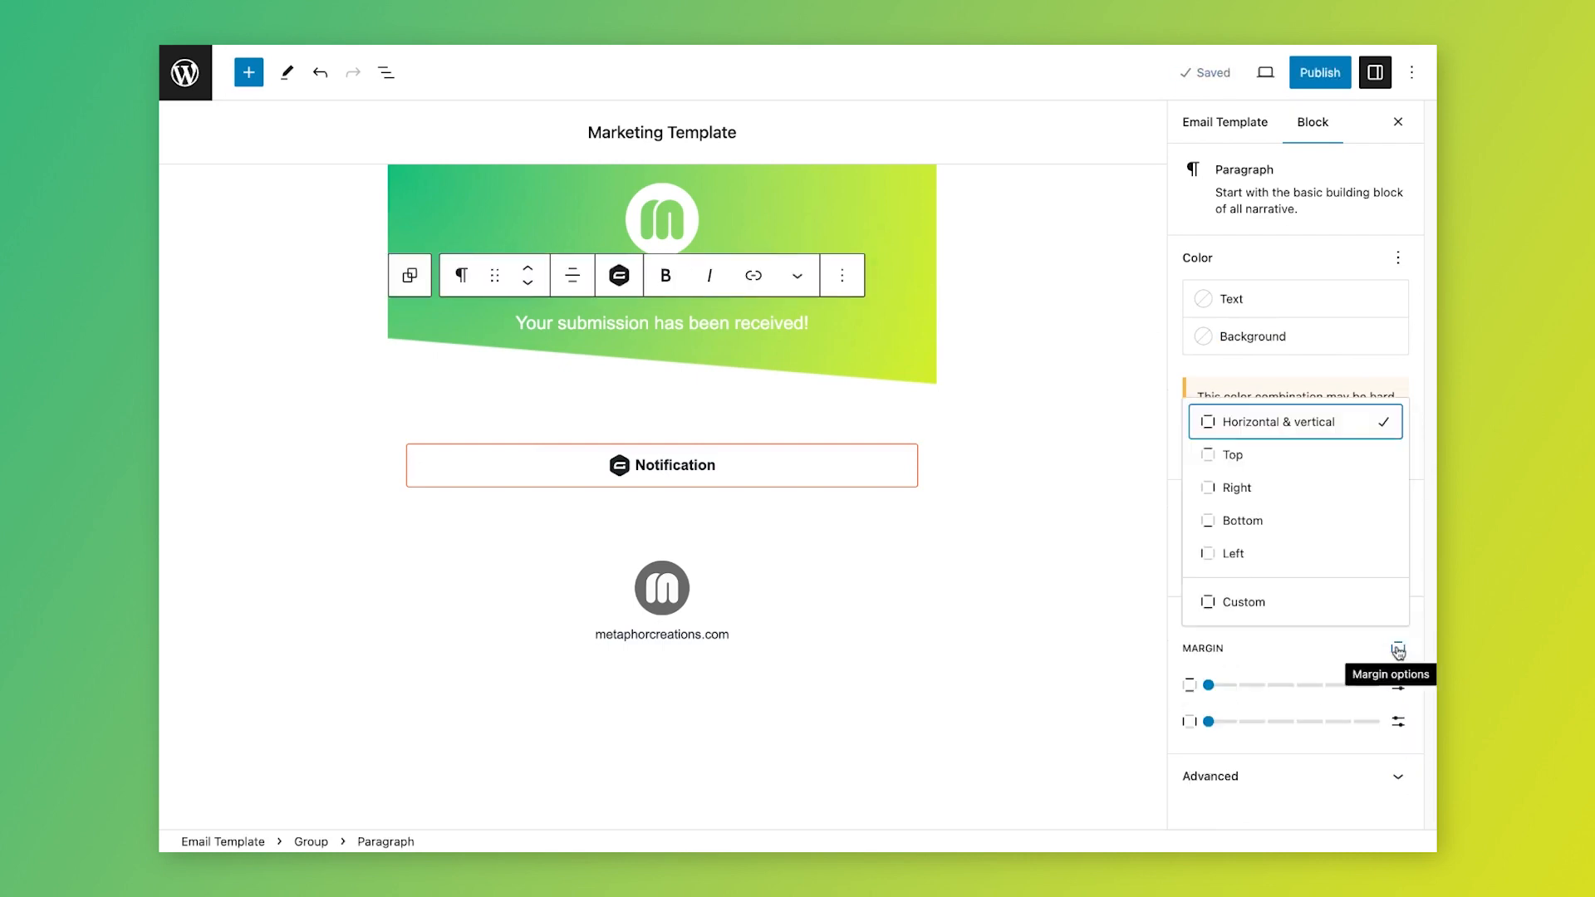
{"action": "left_click", "coordinate": [1271, 534]}
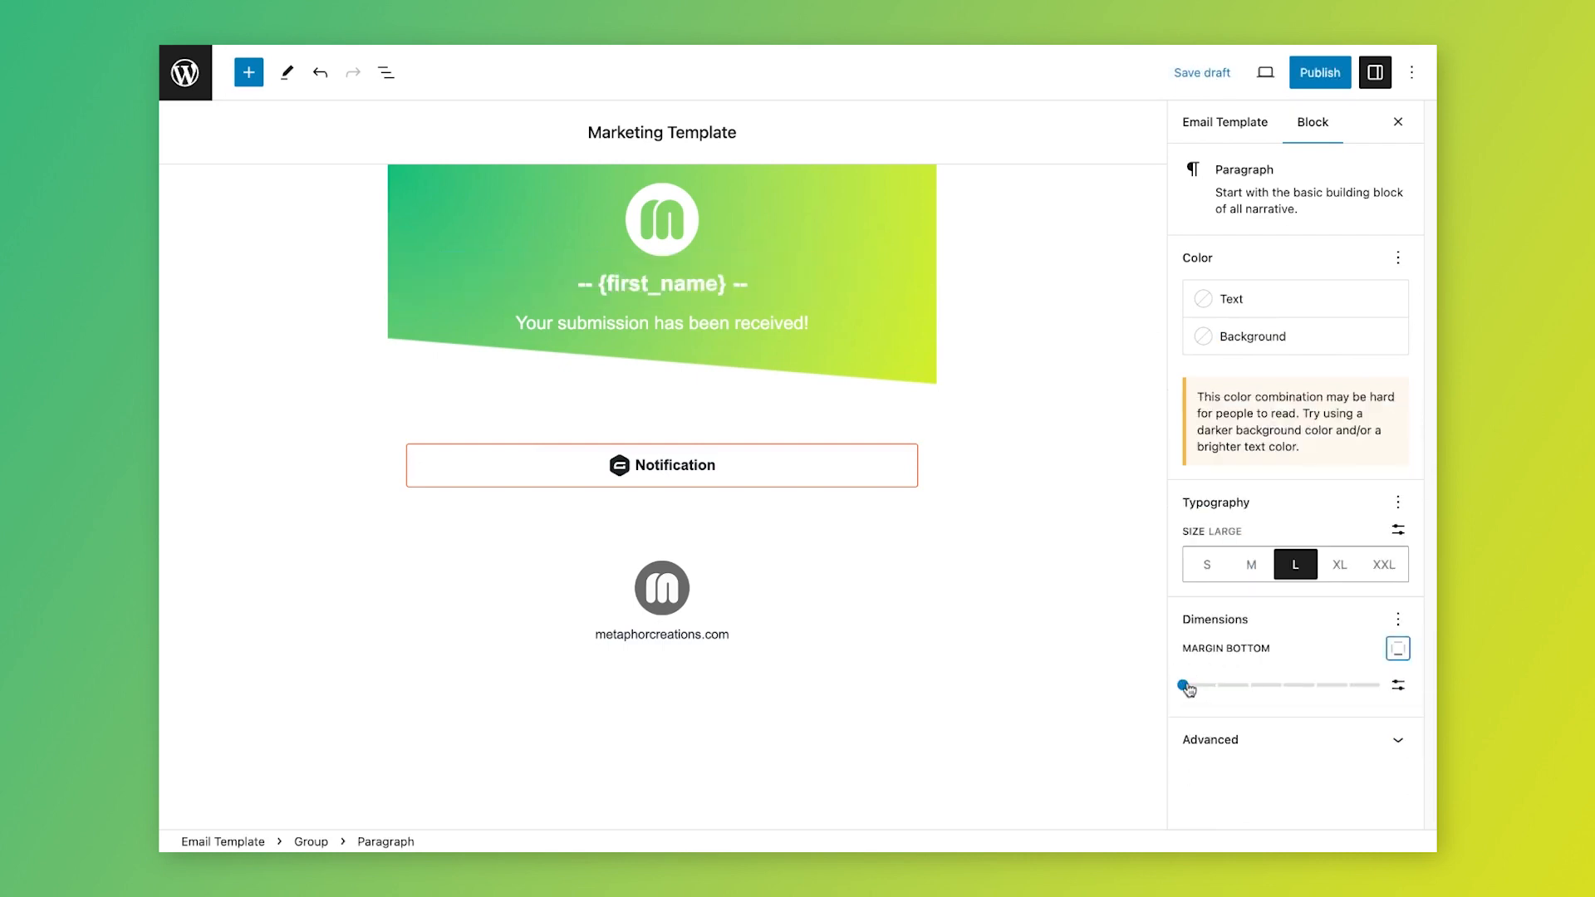
{"action": "left_click_drag", "start_coordinate": [1187, 684], "coordinate": [1232, 685]}
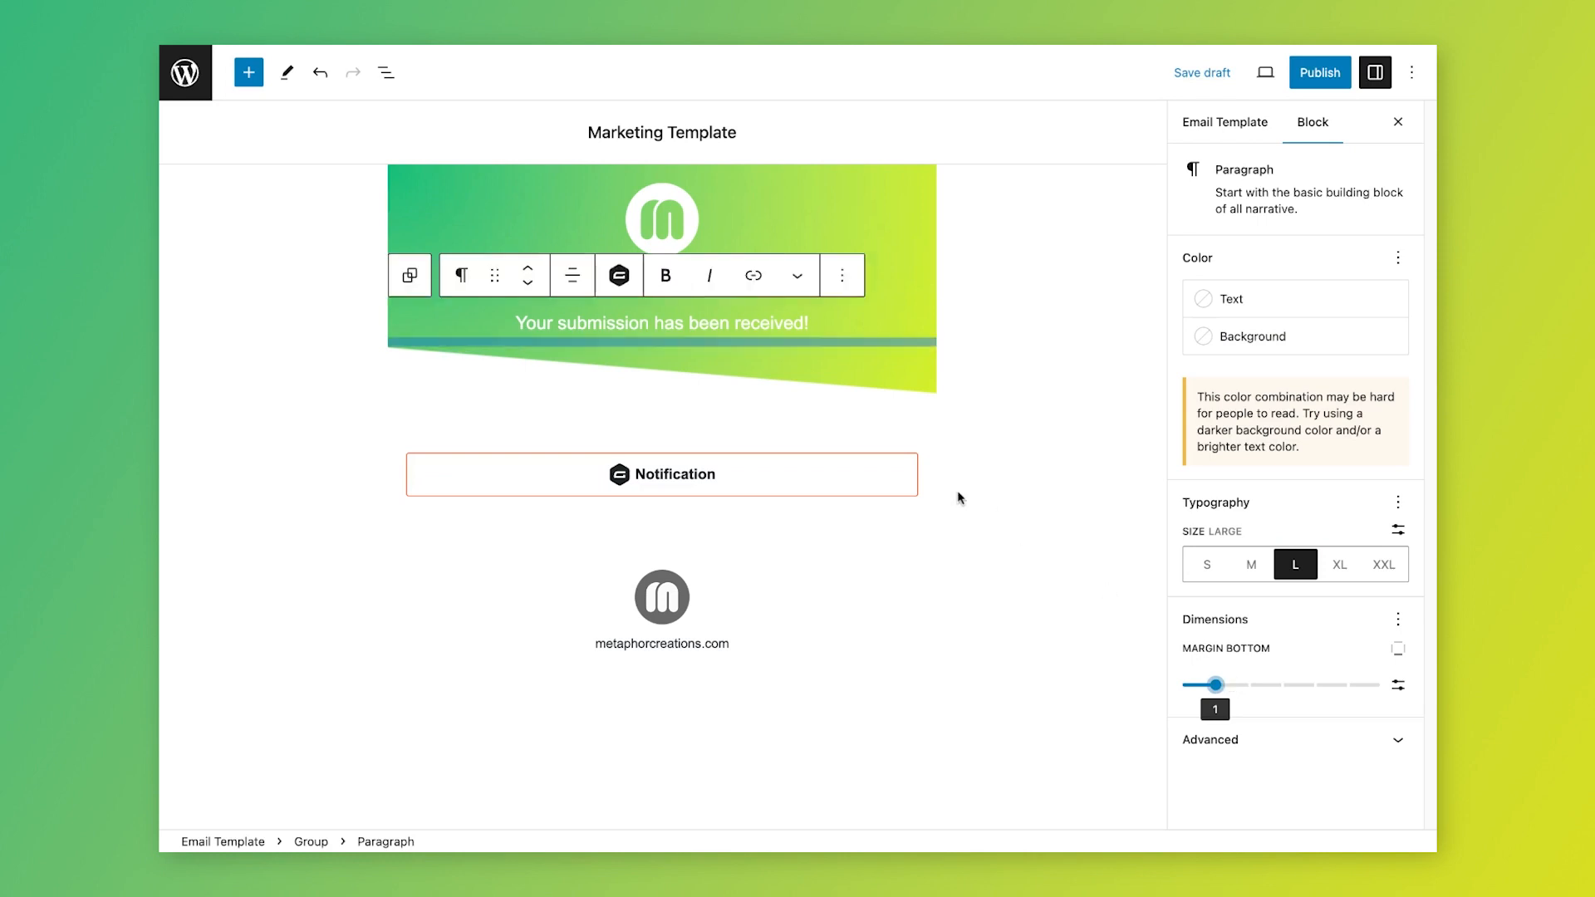
Step: Set the vertical padding of the group containing the Notification block to 3
{"action": "left_click", "coordinate": [830, 433]}
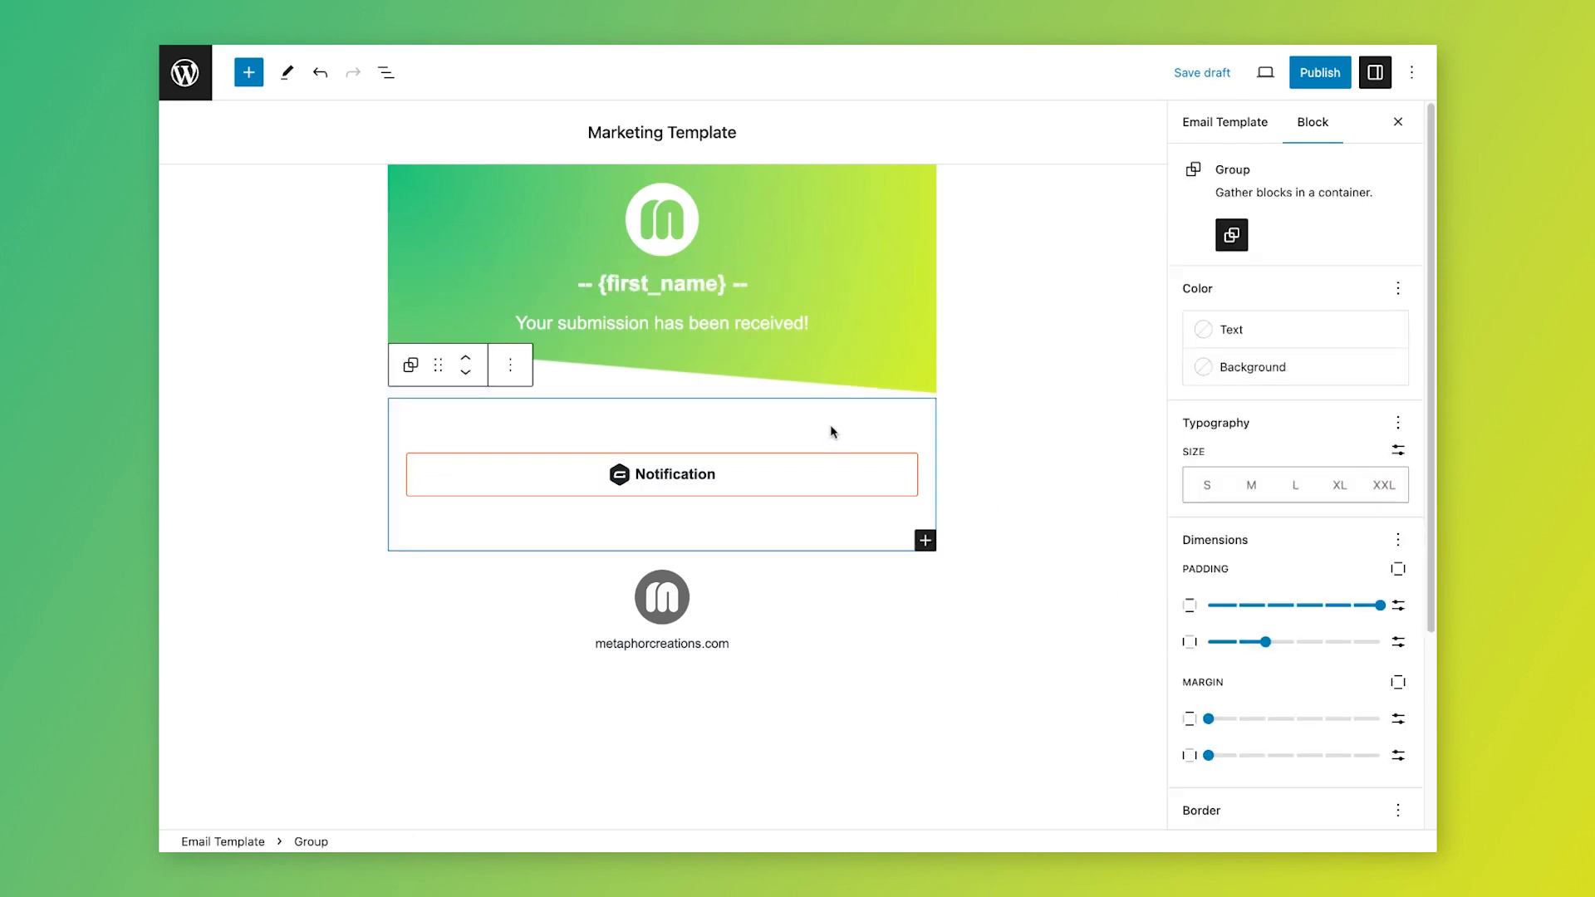
{"action": "left_click_drag", "start_coordinate": [1378, 605], "coordinate": [1283, 609]}
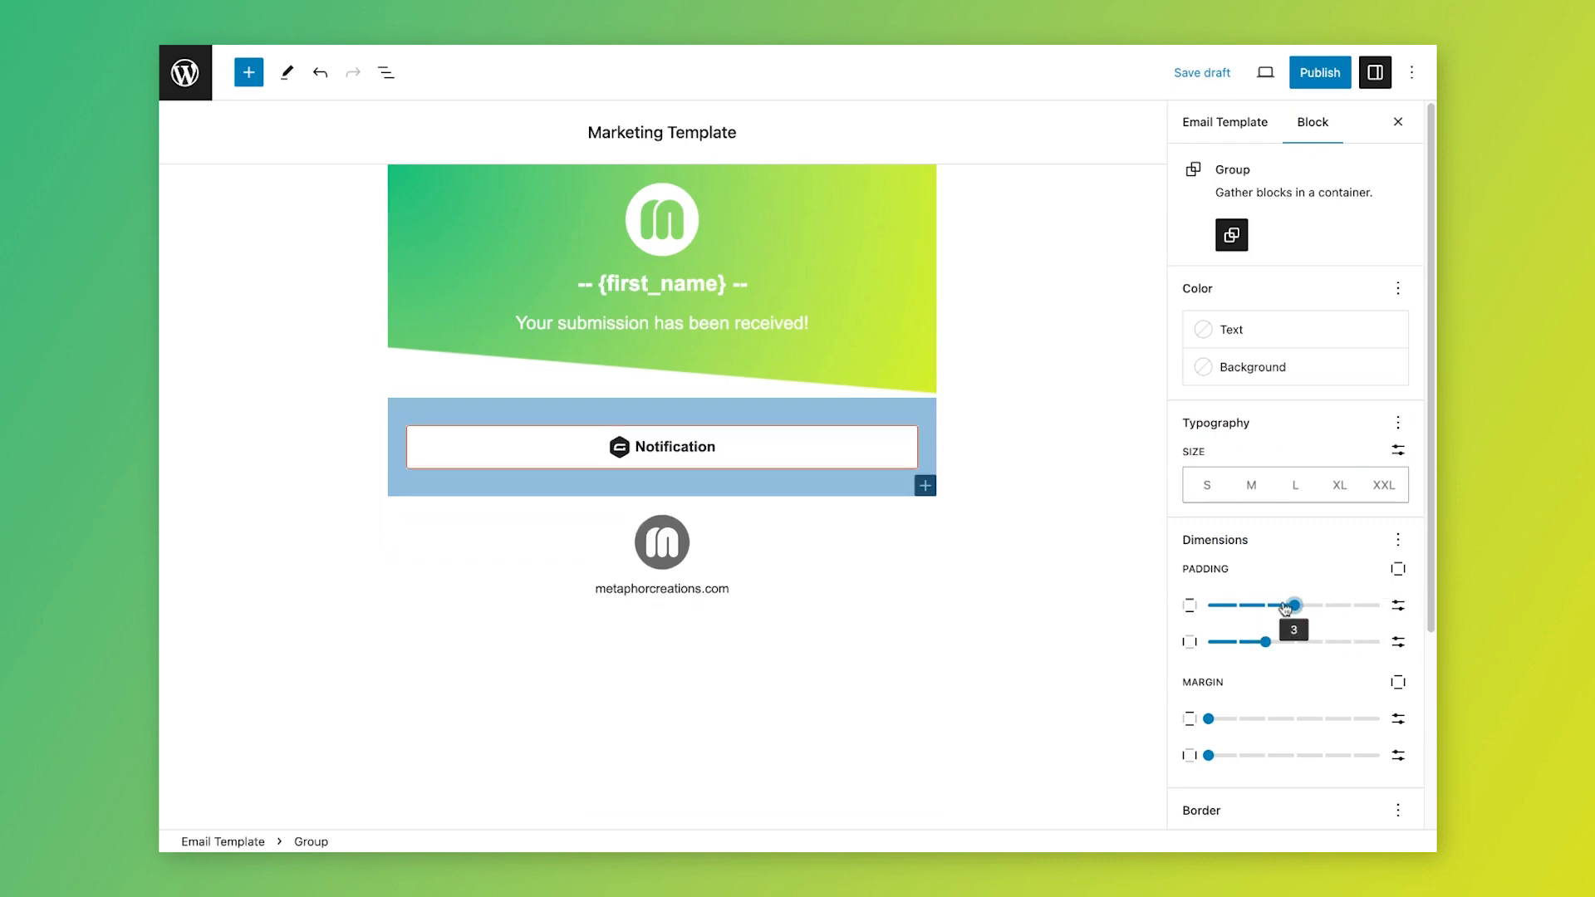
Step: Insert a Separator block between the Main Content and Footer groups
{"action": "left_click", "coordinate": [385, 73]}
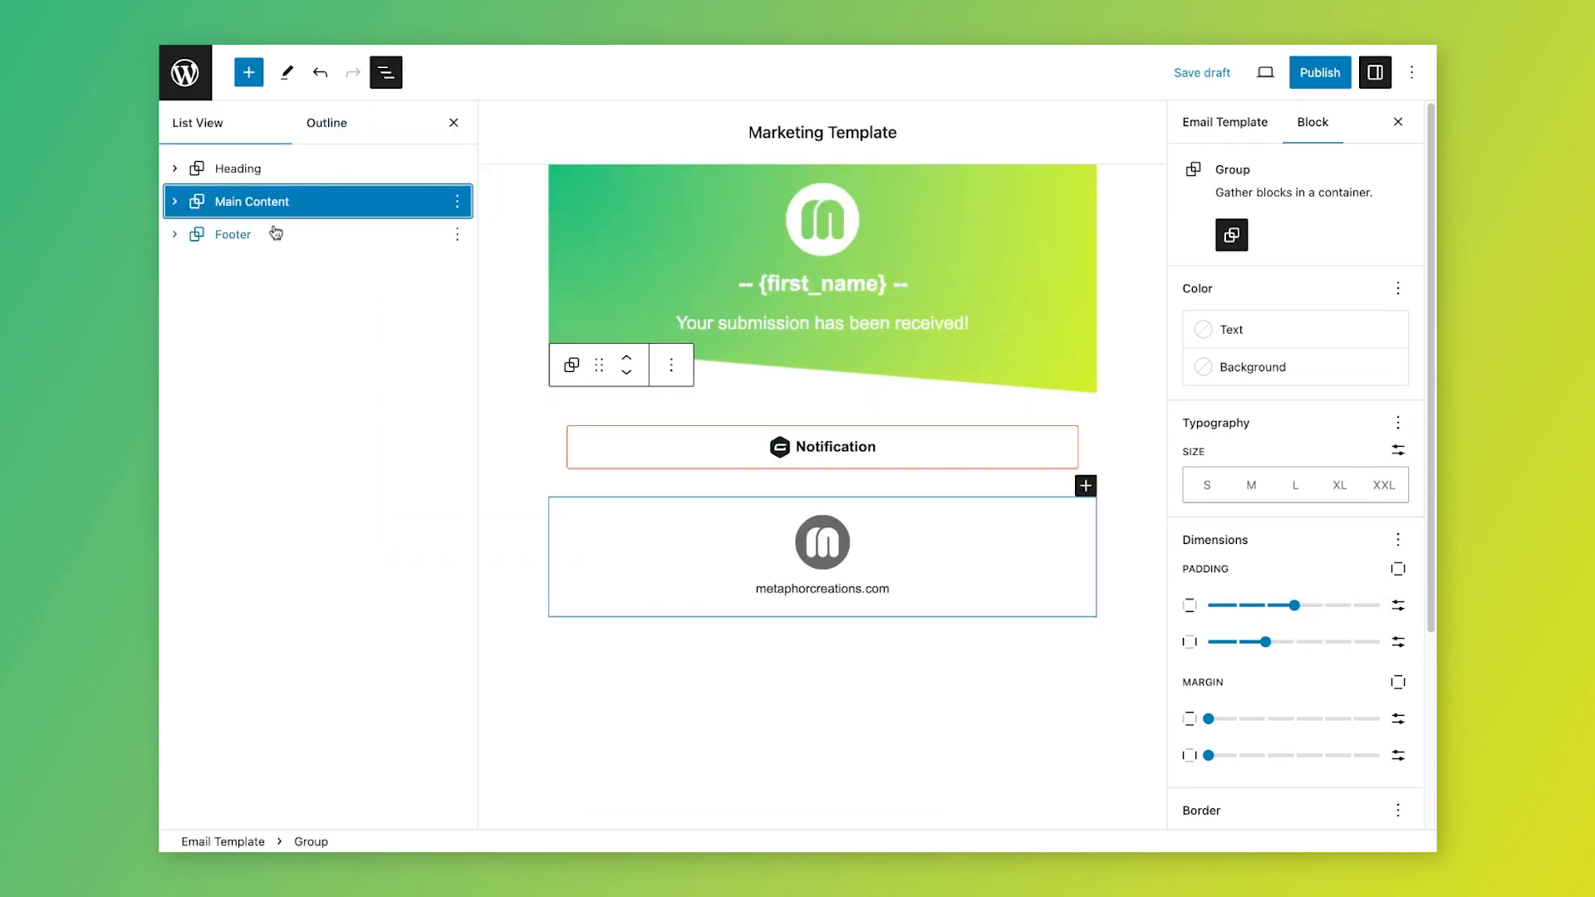
{"action": "left_click", "coordinate": [458, 209]}
{"action": "left_click", "coordinate": [492, 346]}
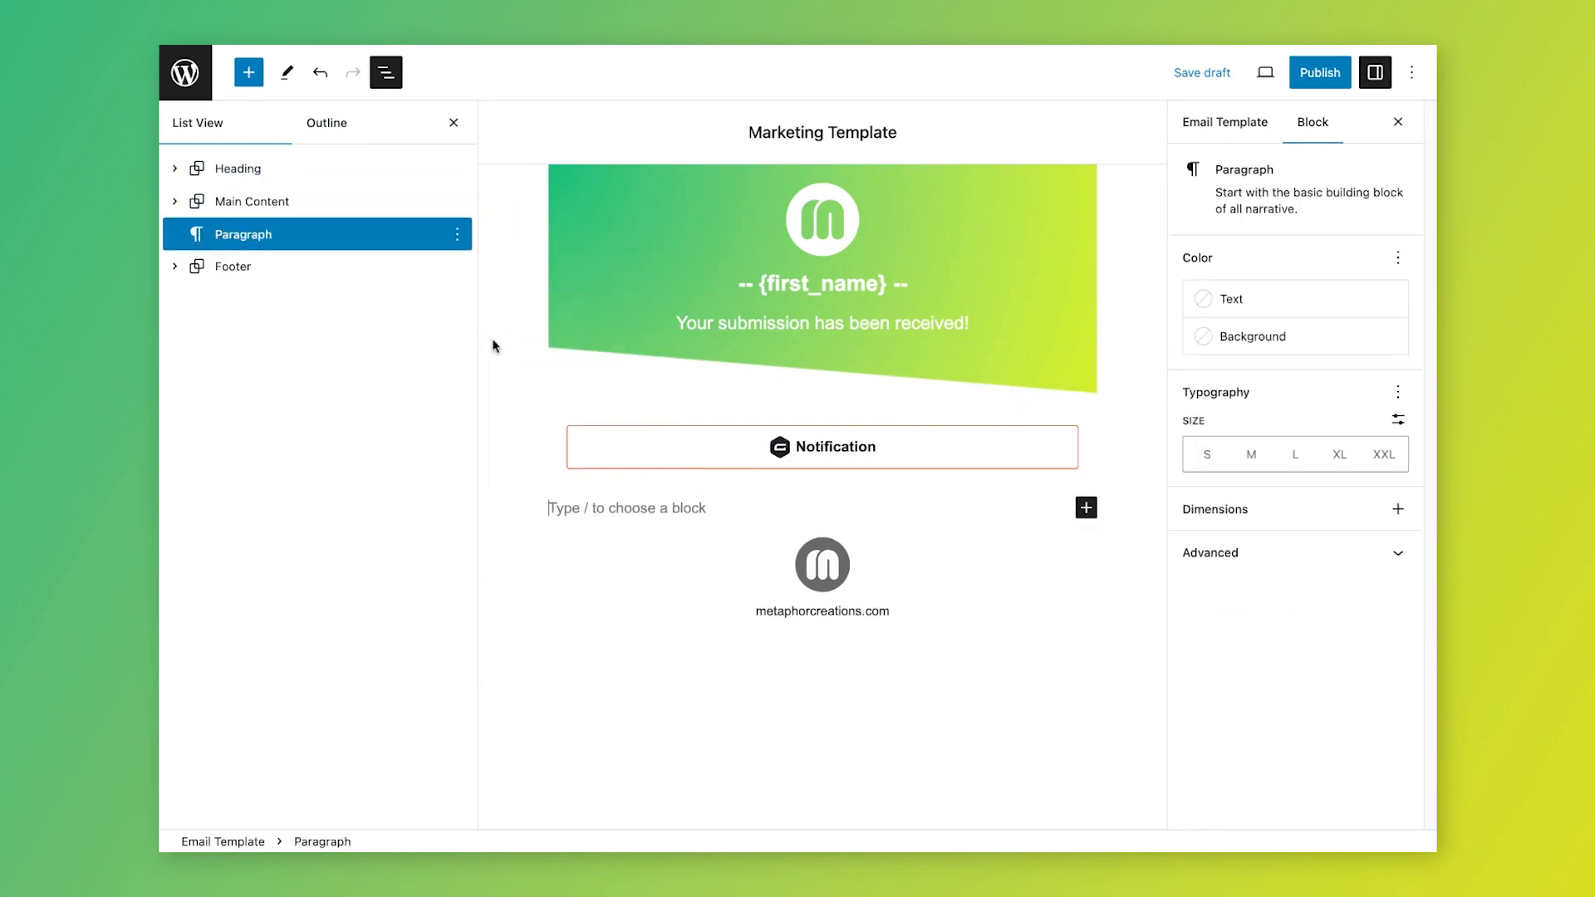
{"action": "left_click", "coordinate": [1086, 508]}
{"action": "type", "text": "sep"}
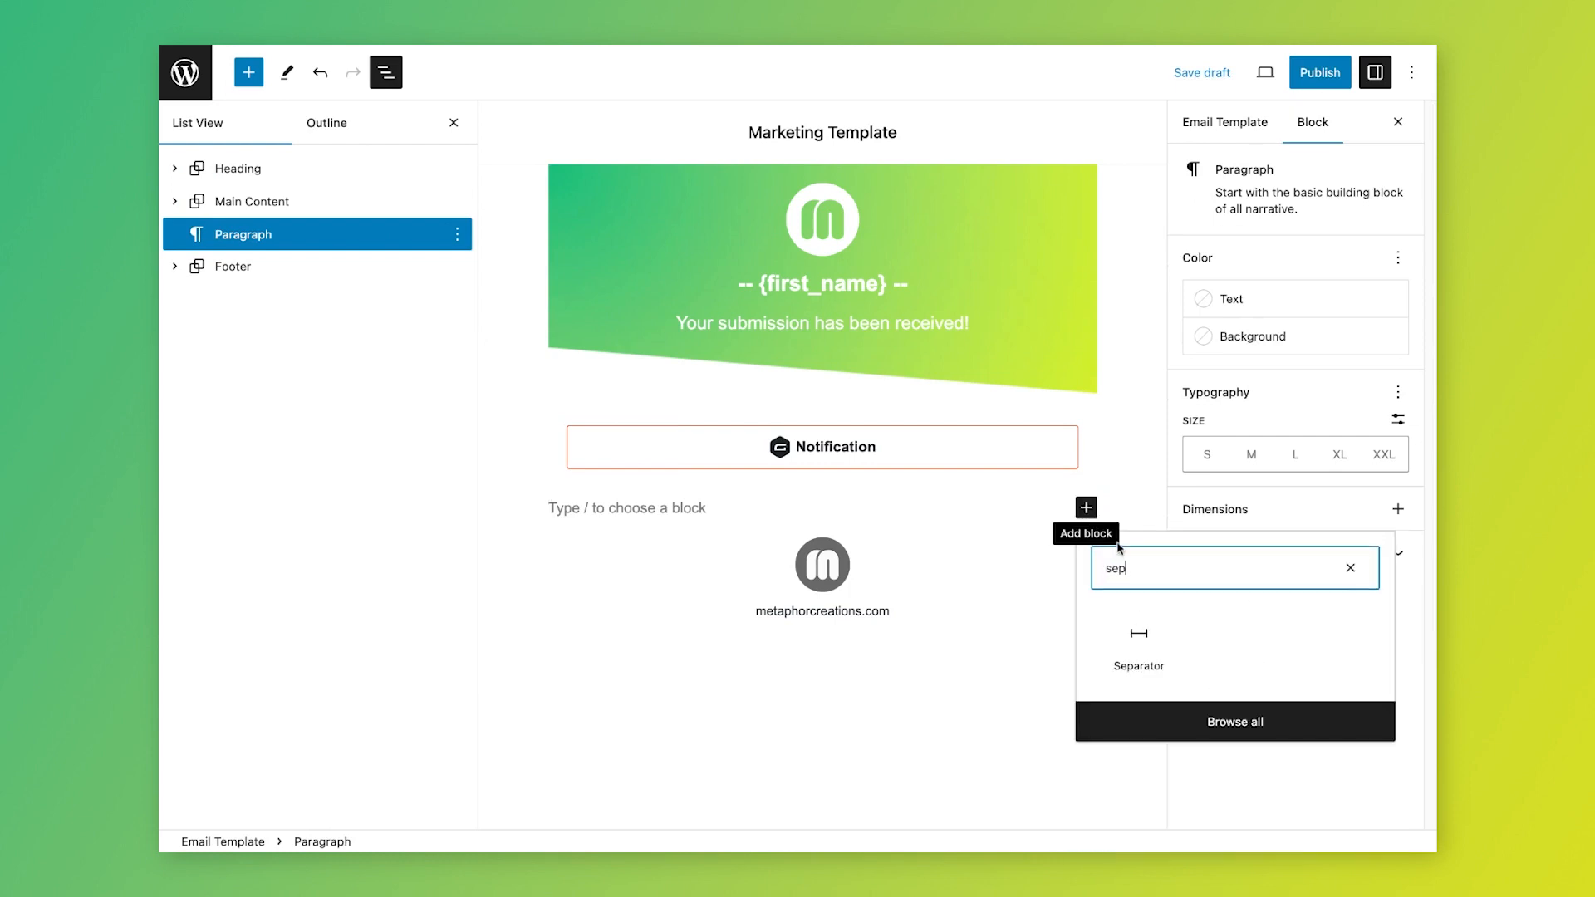
{"action": "left_click", "coordinate": [1139, 651]}
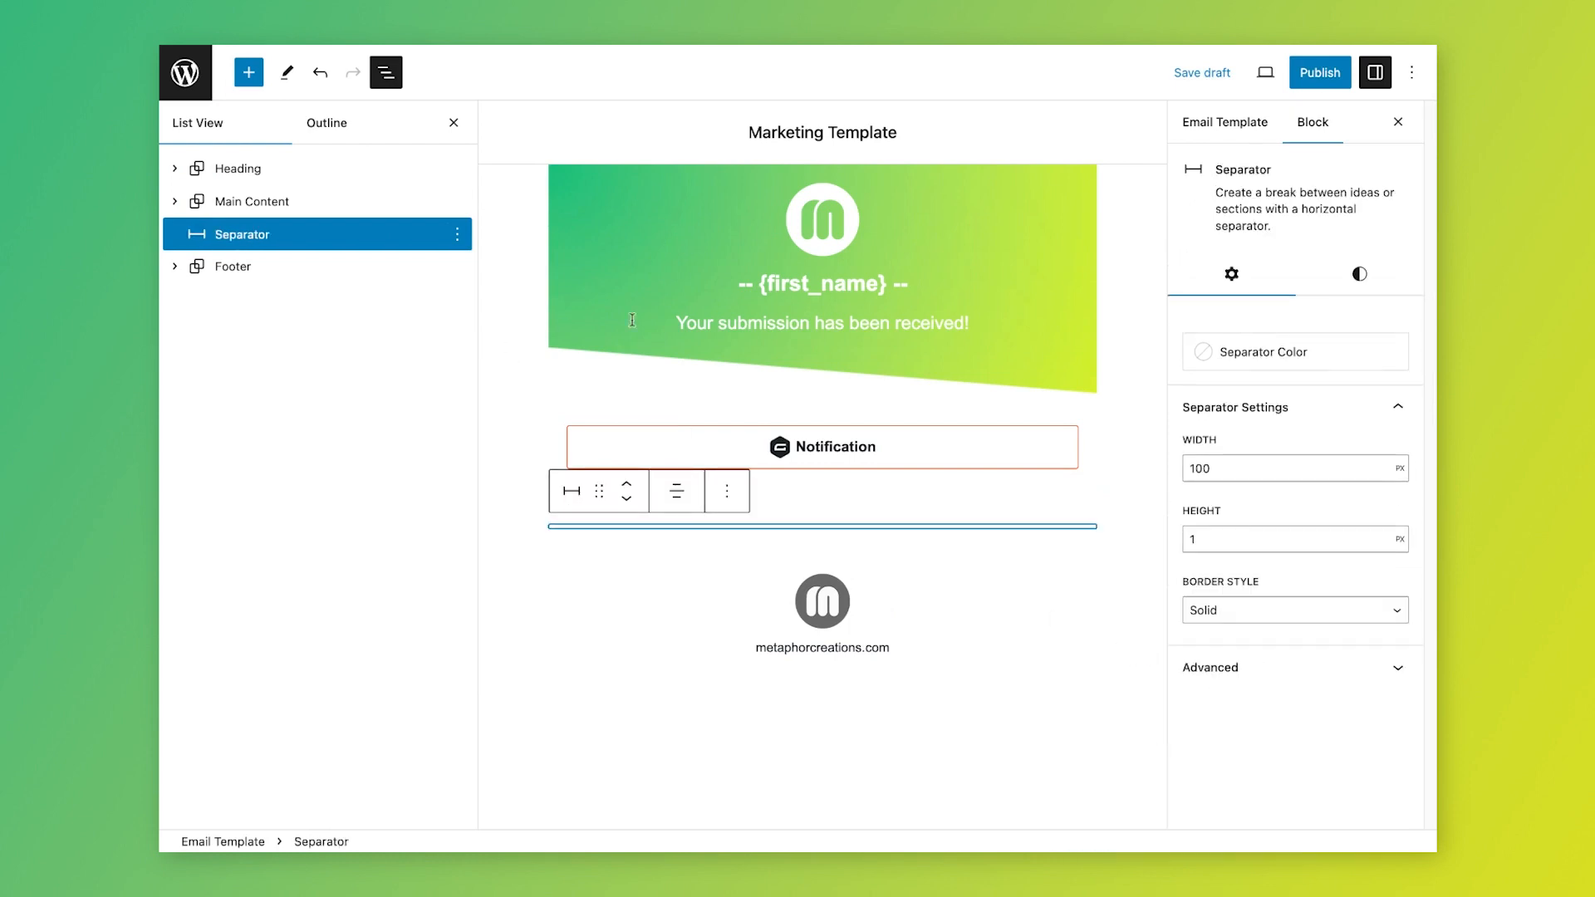
Step: Add a block after the separator and insert the Featured pattern "Post Preview" there
{"action": "left_click", "coordinate": [453, 234]}
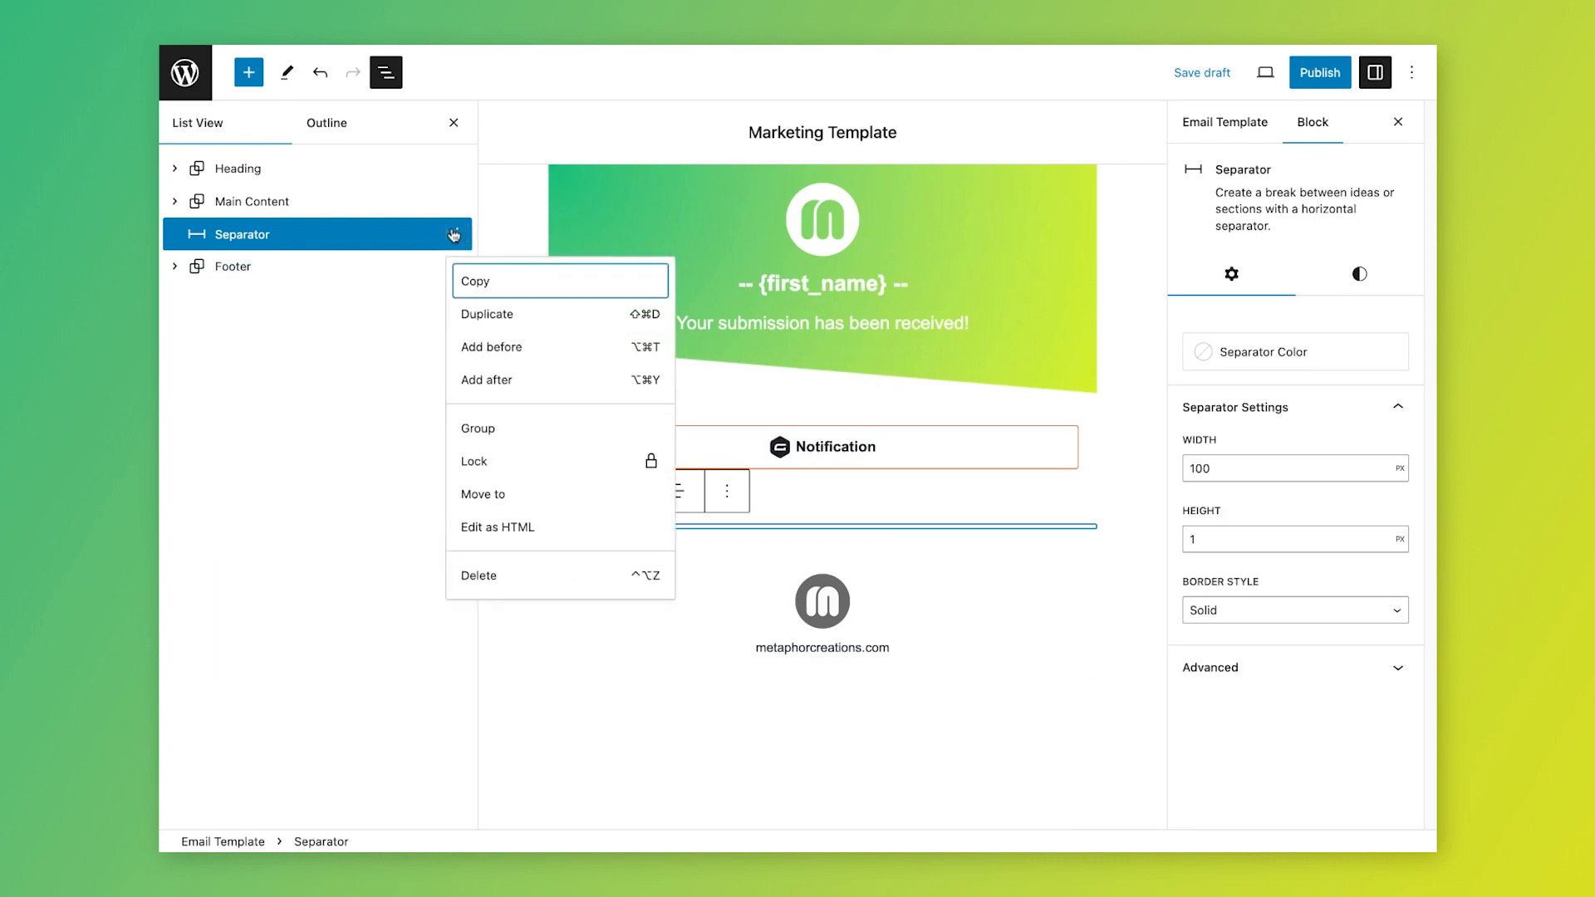
{"action": "left_click", "coordinate": [496, 380]}
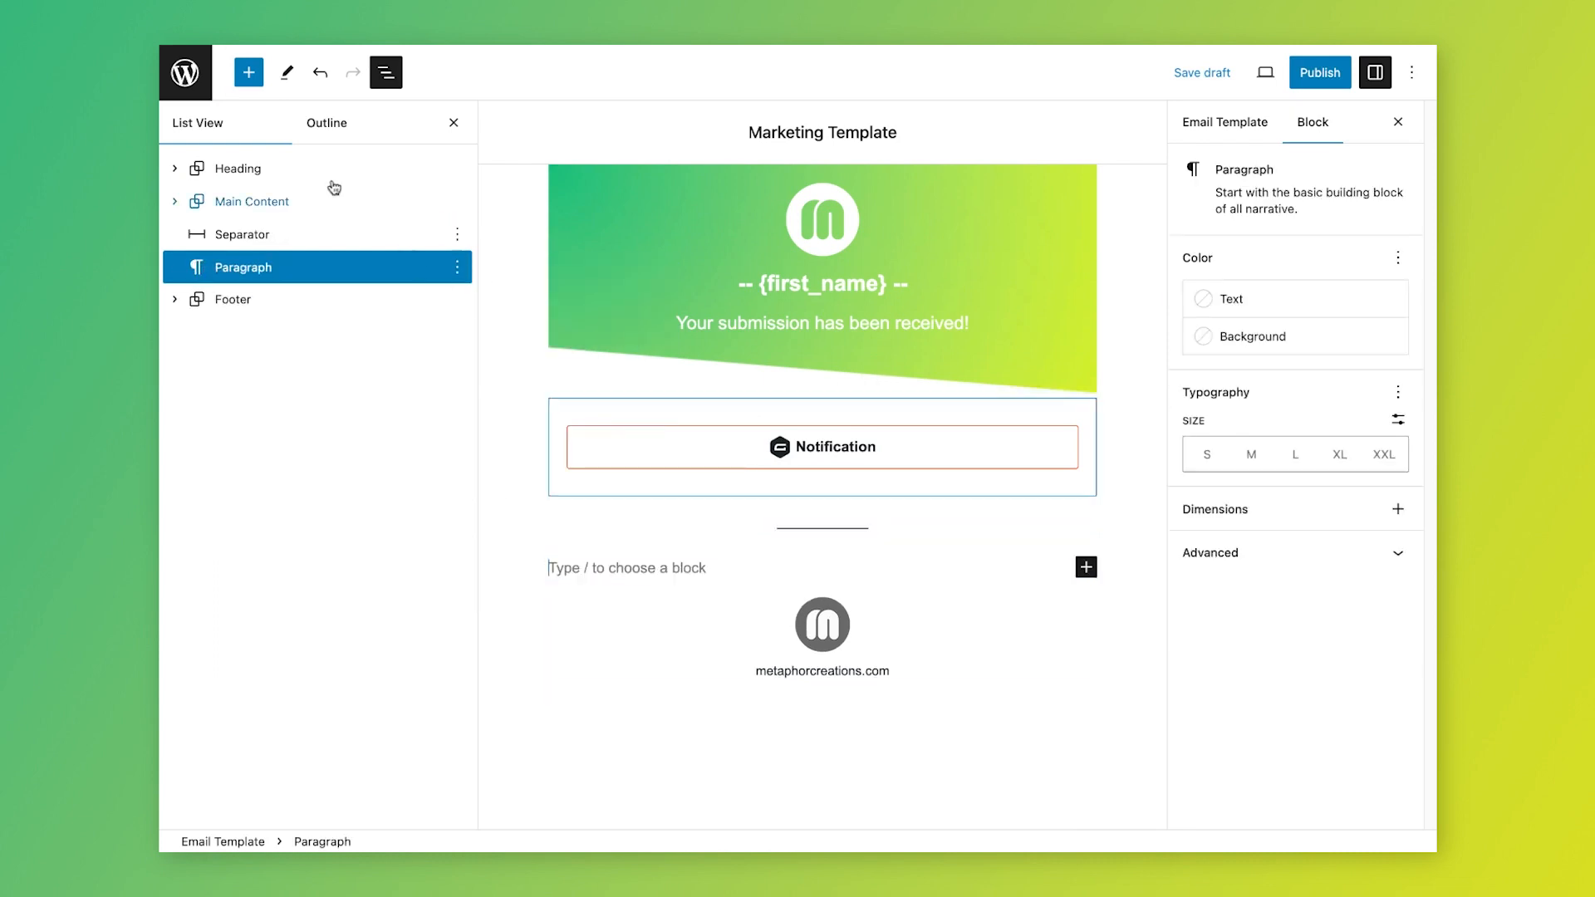
{"action": "left_click", "coordinate": [249, 74]}
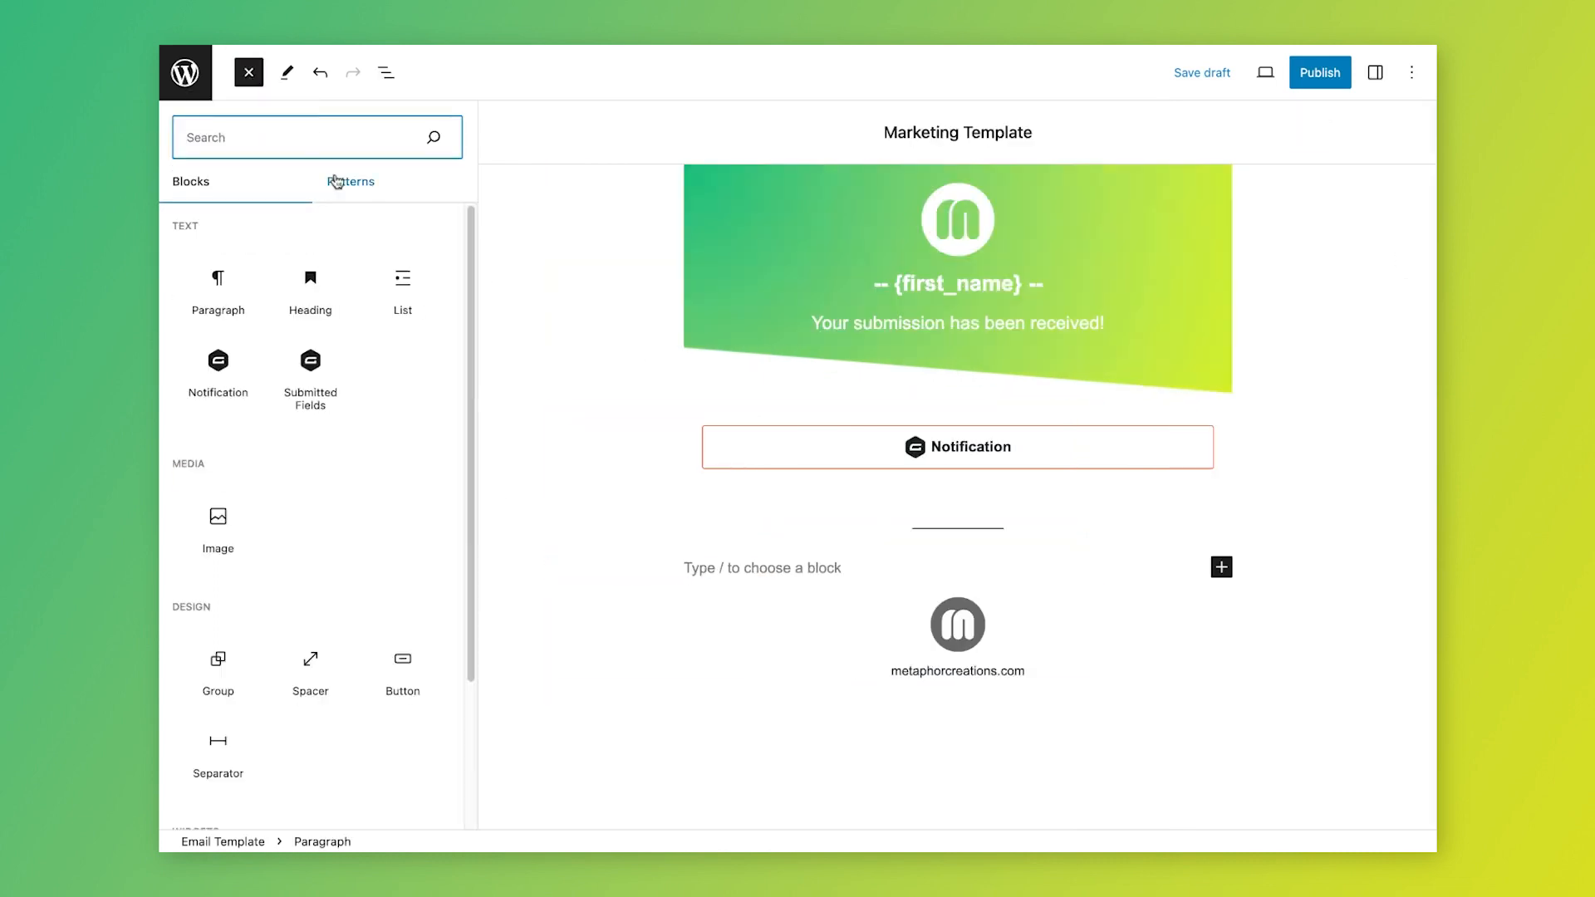
{"action": "left_click", "coordinate": [338, 182]}
{"action": "left_click", "coordinate": [267, 281]}
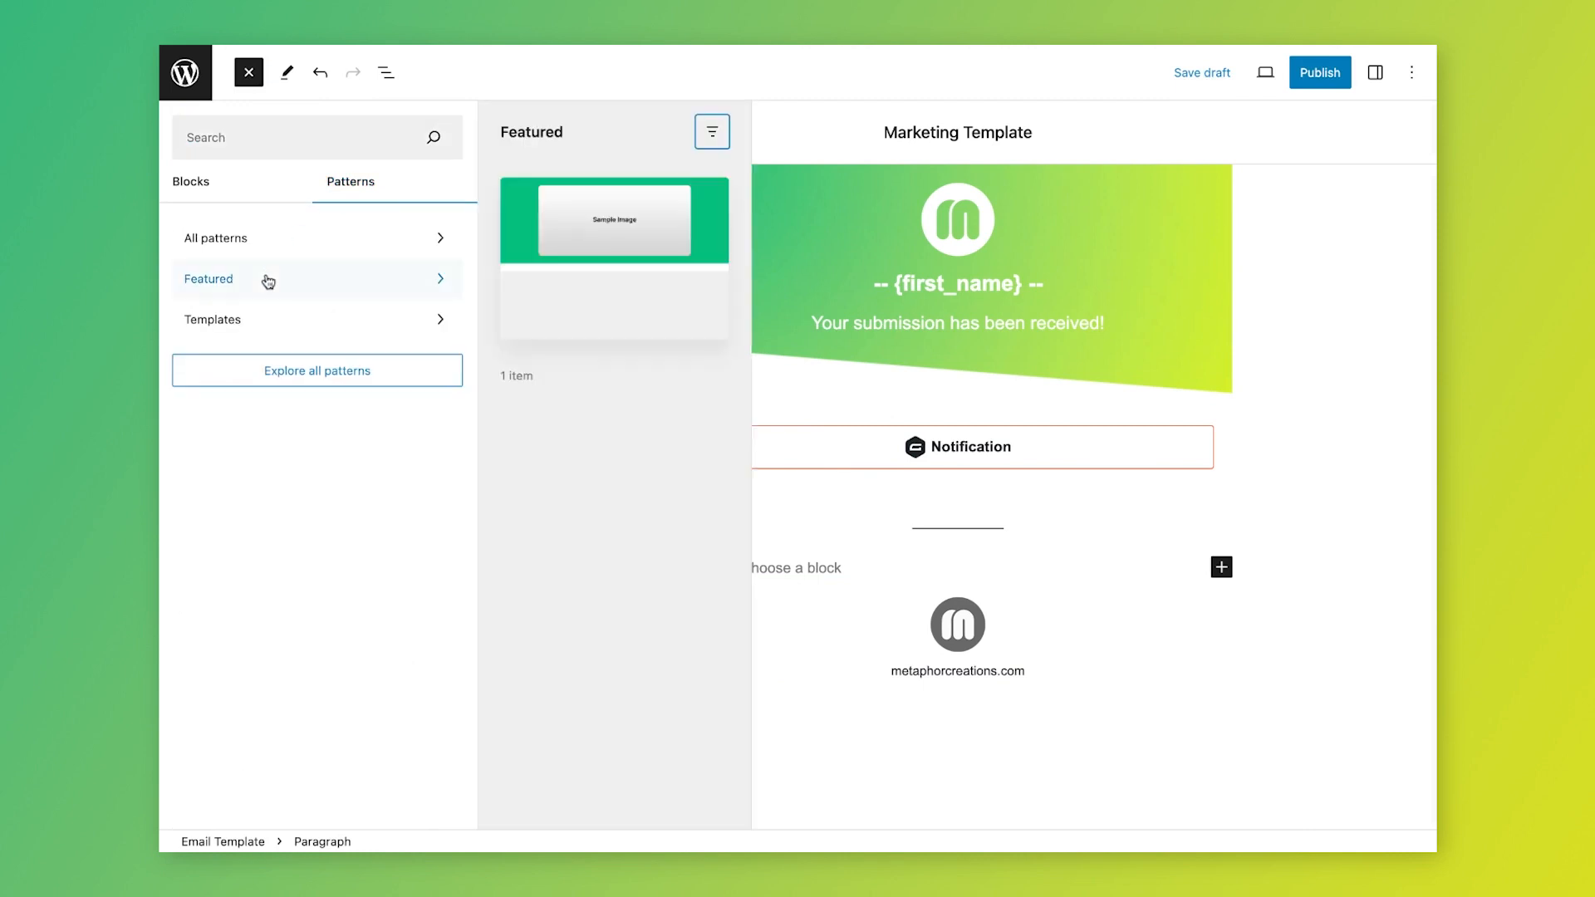
{"action": "left_click", "coordinate": [585, 246]}
Step: Insert a Heading block above the green sample-image group inside the Post Preview pattern
{"action": "scroll", "coordinate": [958, 401], "scroll_direction": "down", "scroll_amount": 5}
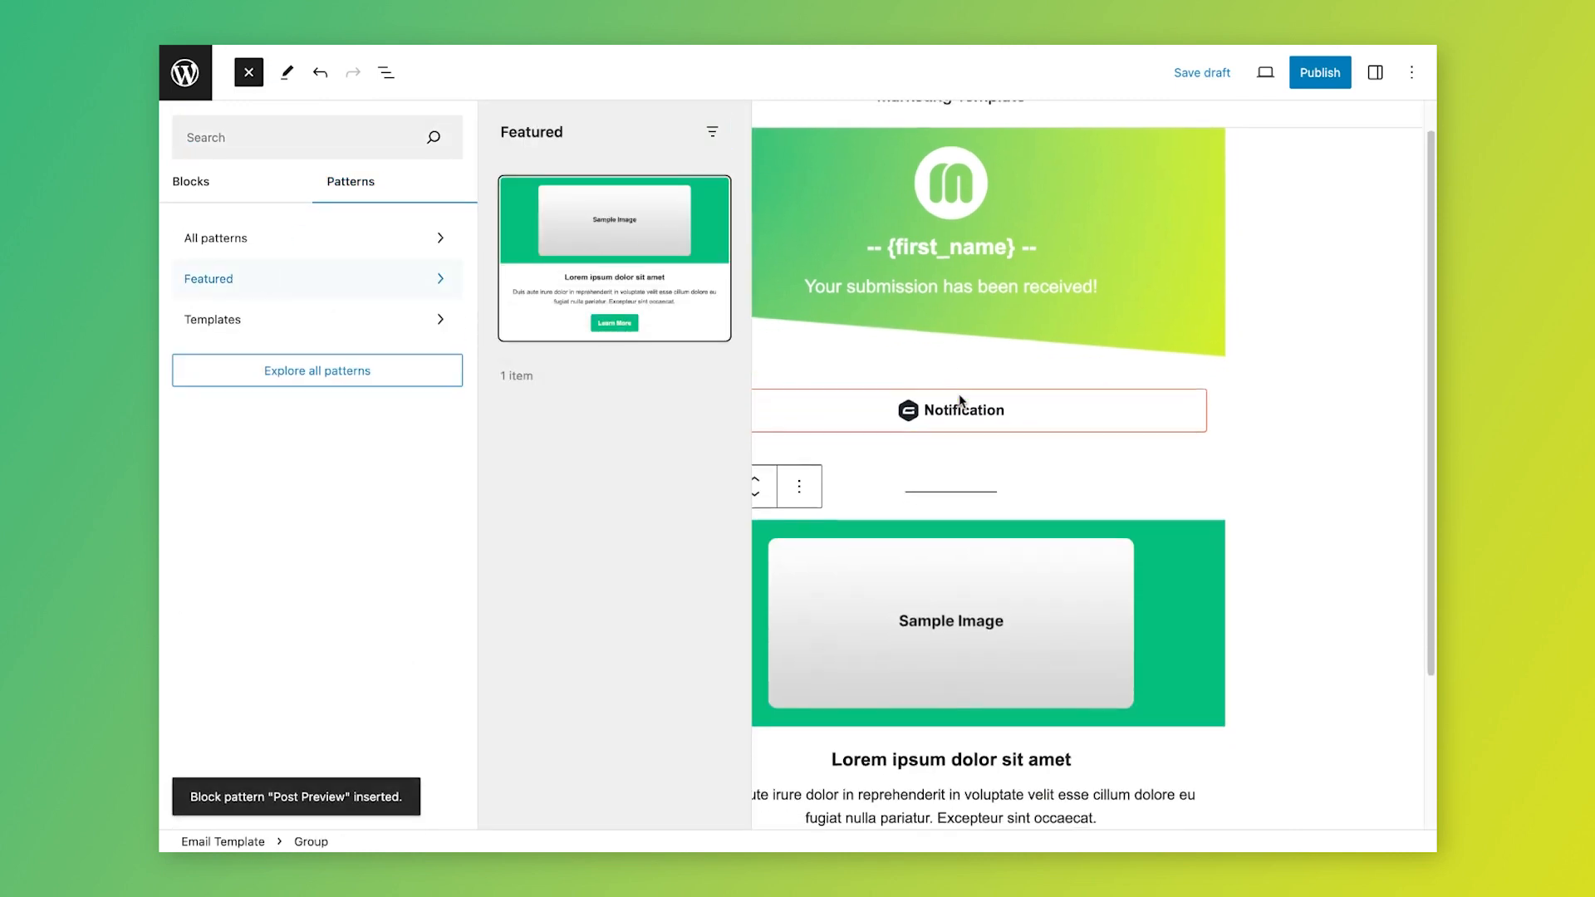
{"action": "left_click", "coordinate": [963, 436]}
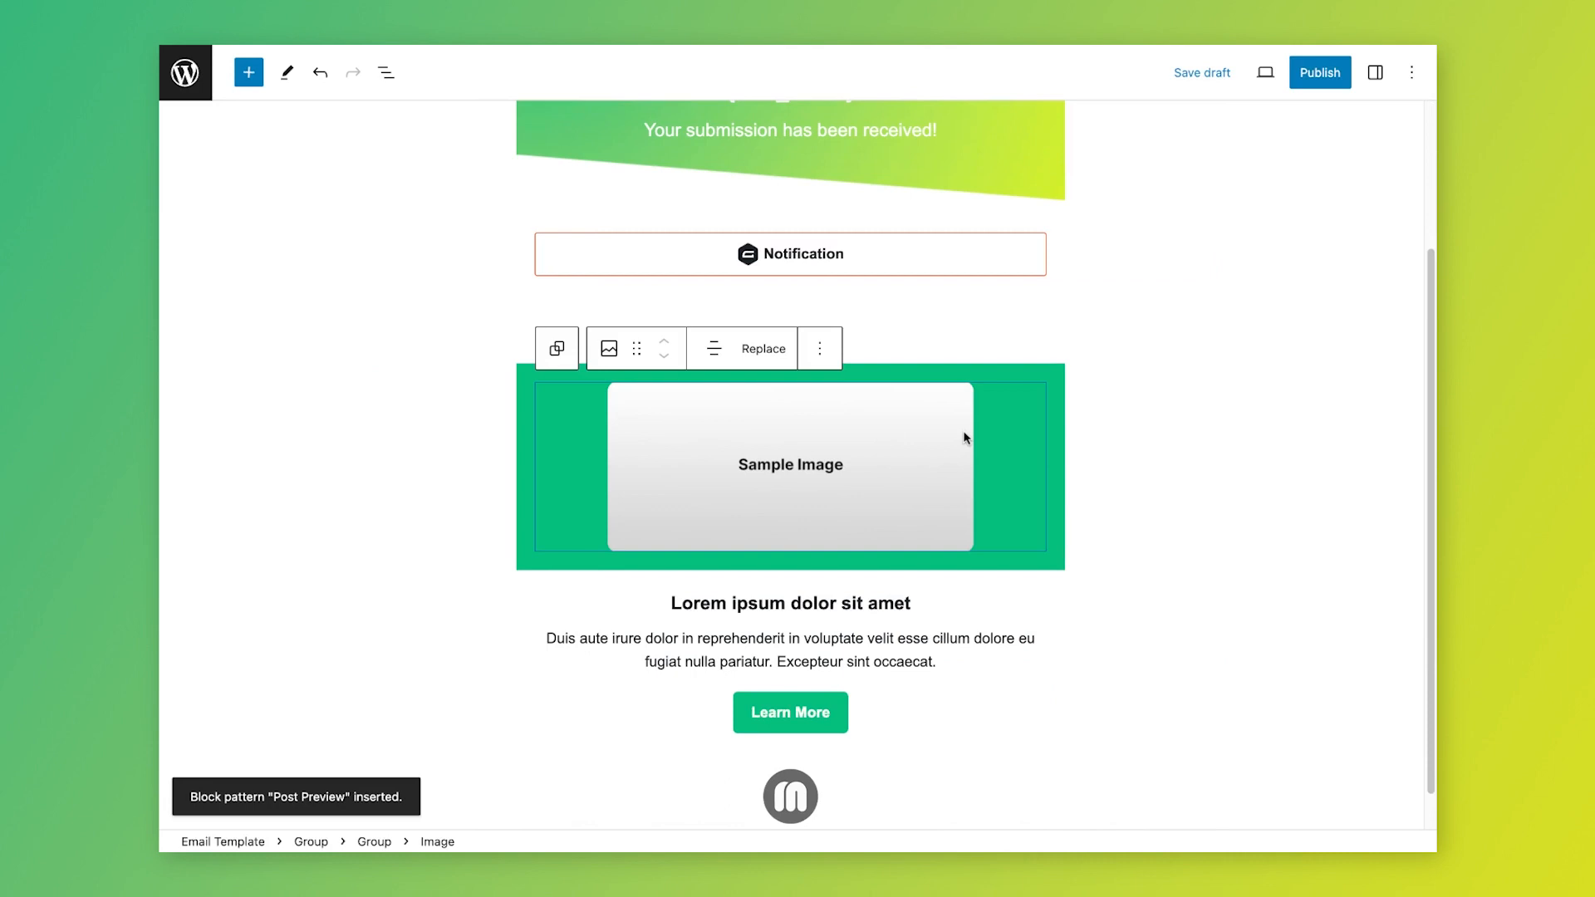
{"action": "left_click", "coordinate": [948, 366]}
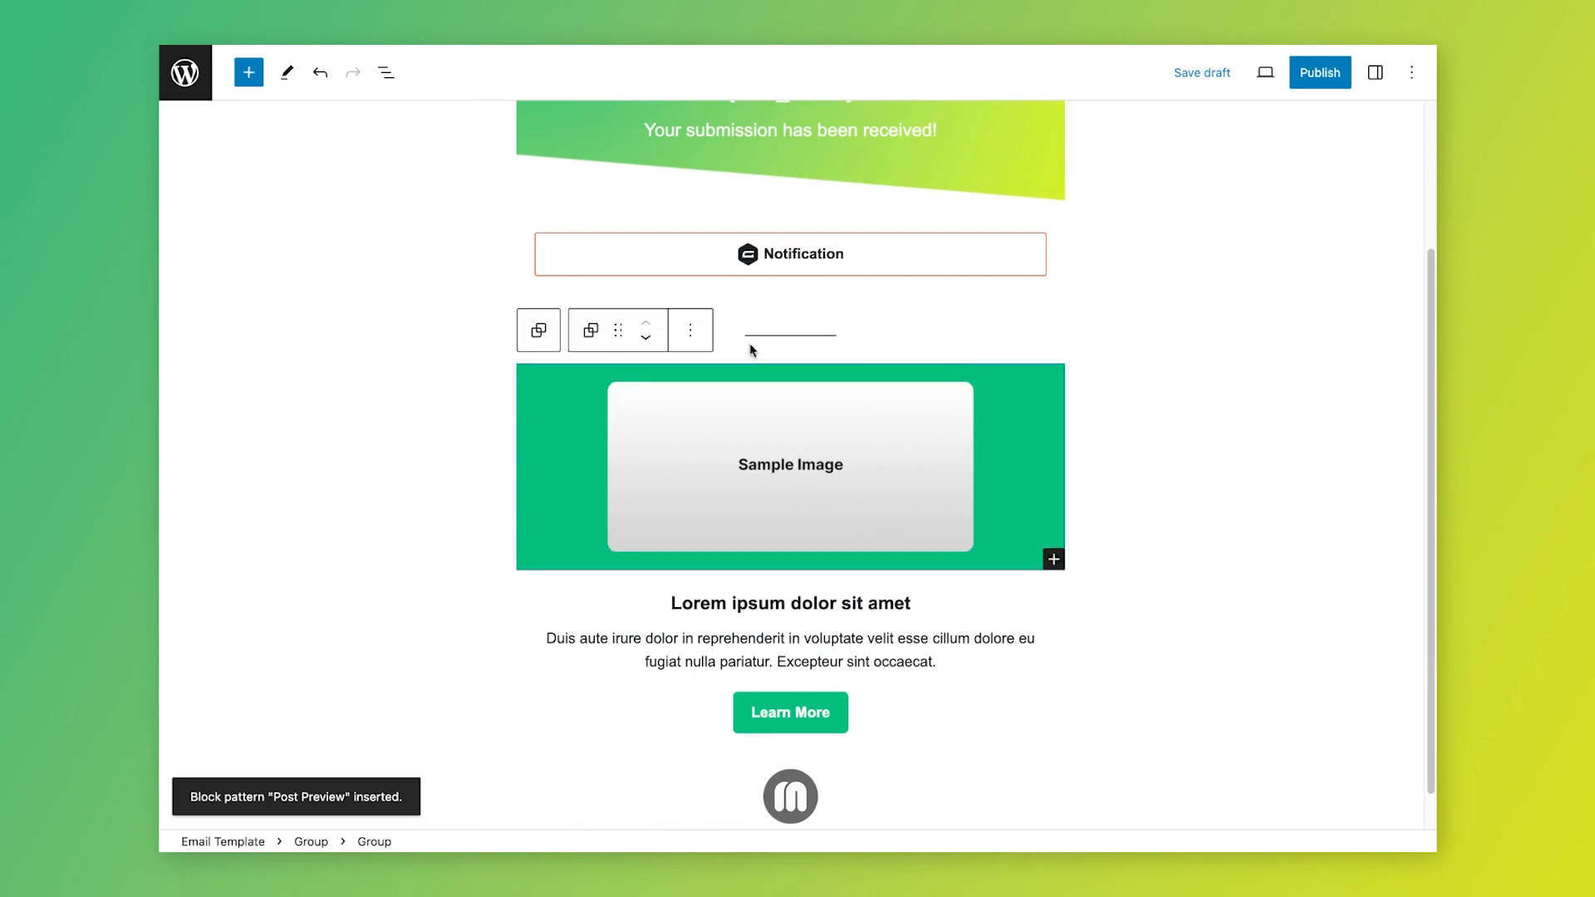
{"action": "left_click", "coordinate": [690, 331]}
{"action": "left_click", "coordinate": [721, 486]}
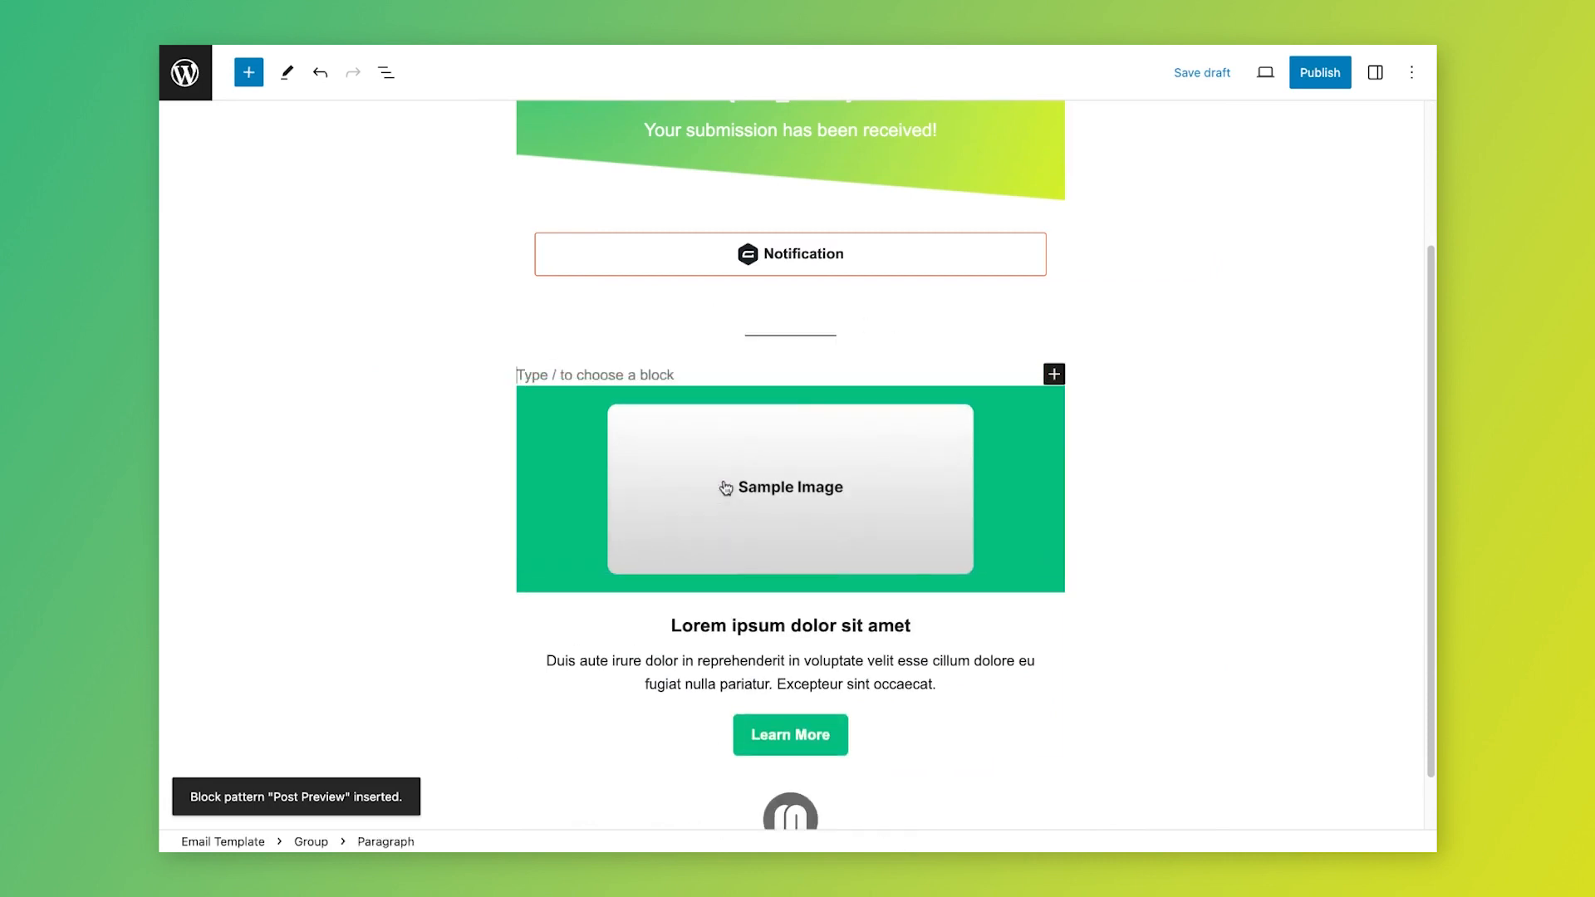
{"action": "type", "text": "/head"}
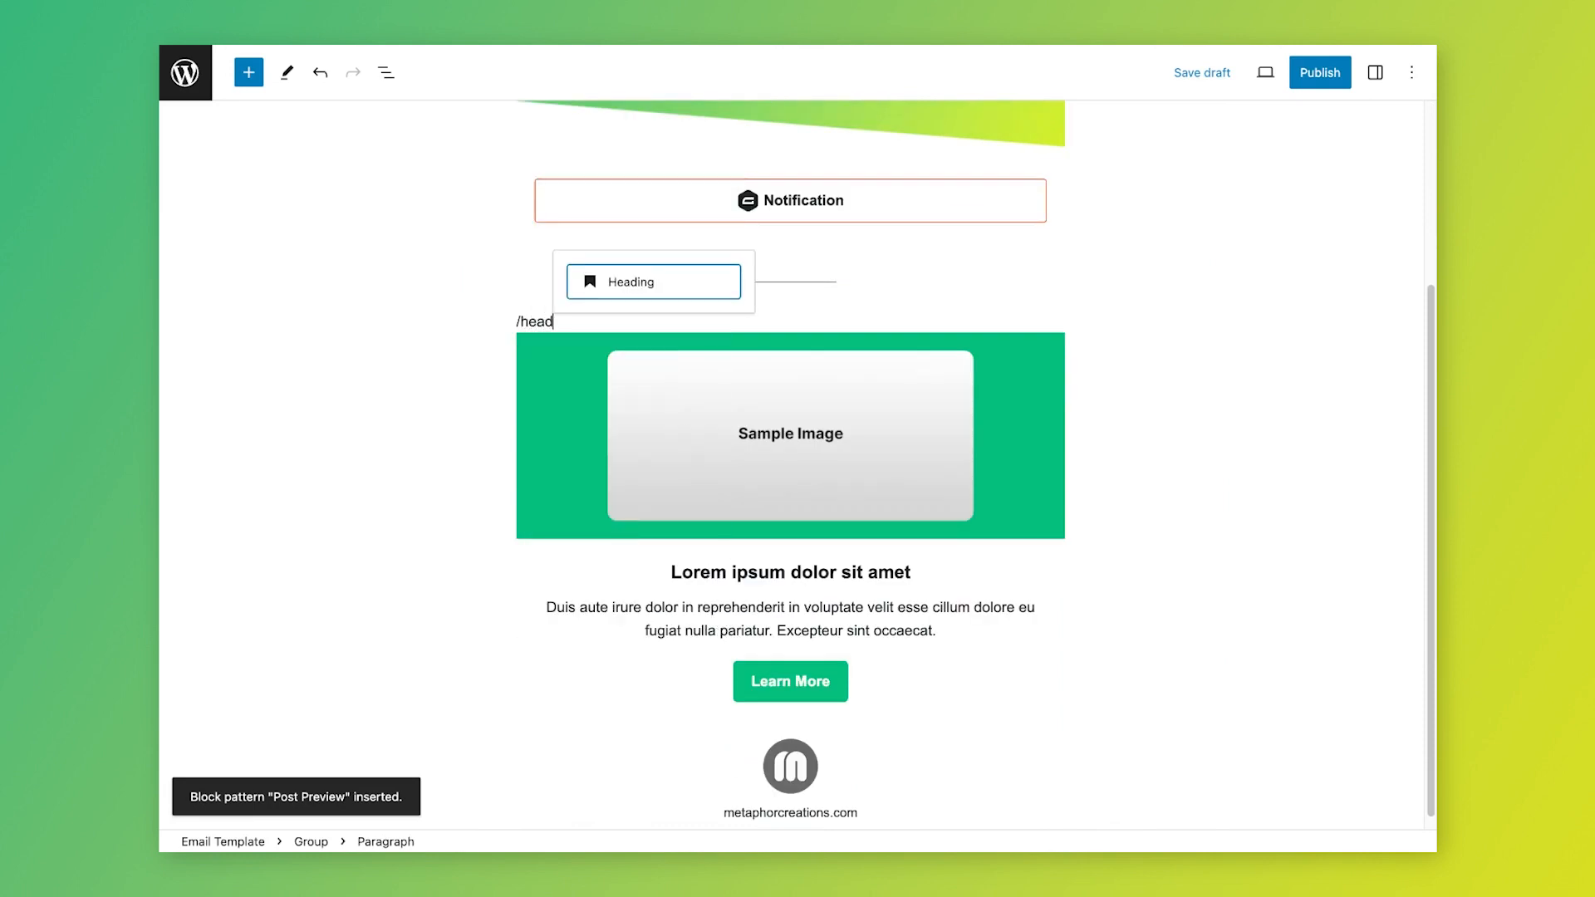
{"action": "key", "text": "ctrl+shift+comma"}
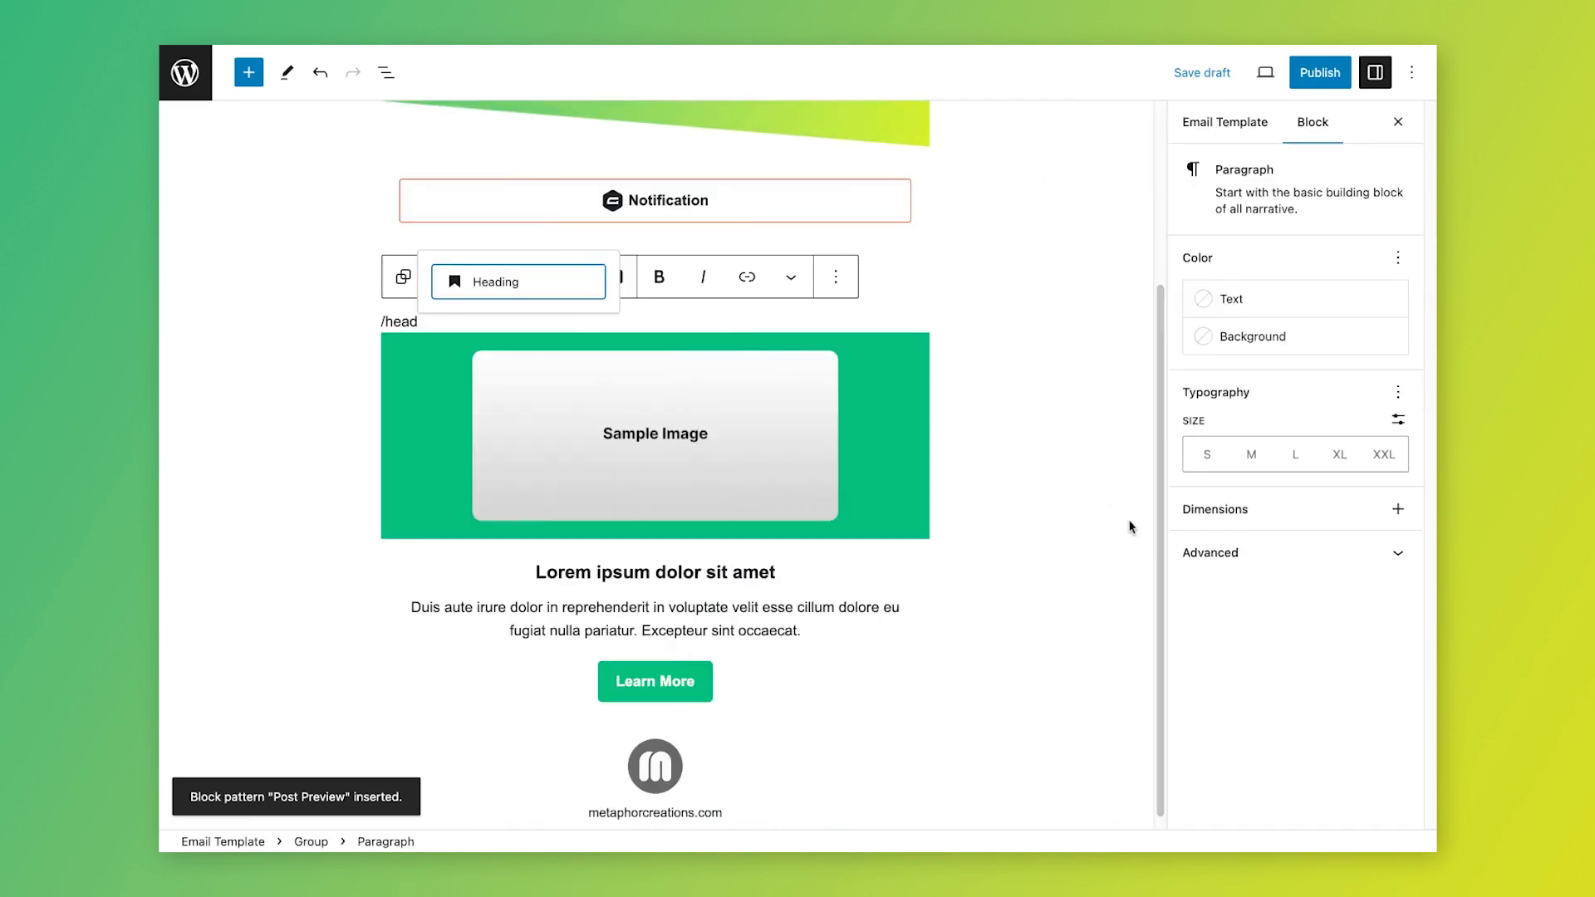
{"action": "left_click", "coordinate": [485, 280]}
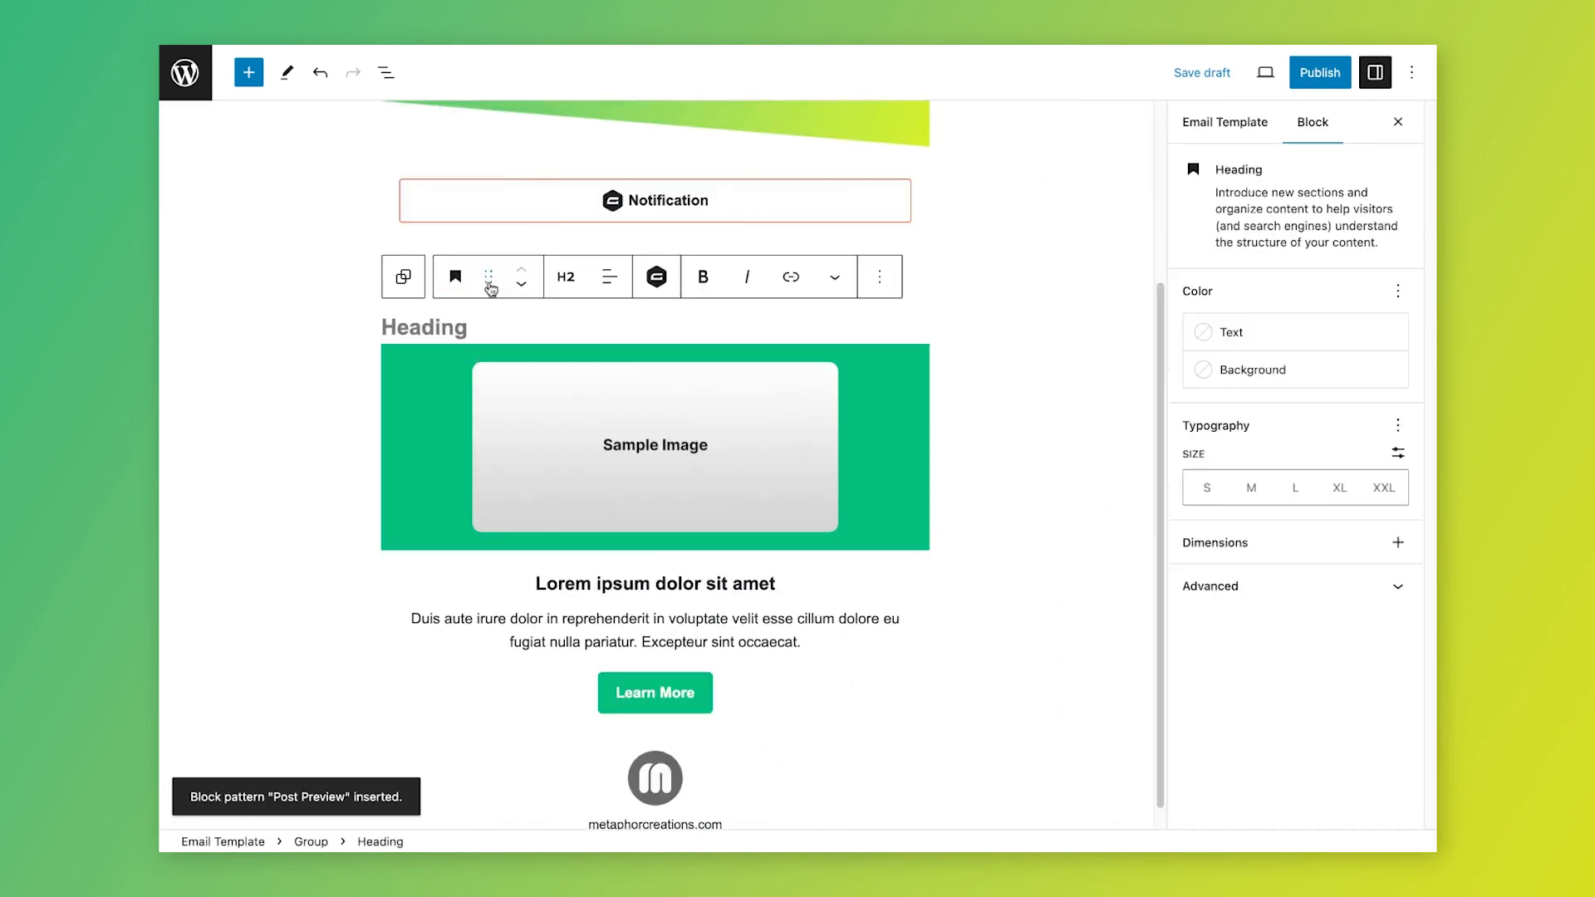
Step: Enter "Check out some of our products!" as the new heading and center its text
{"action": "type", "text": "Chck"}
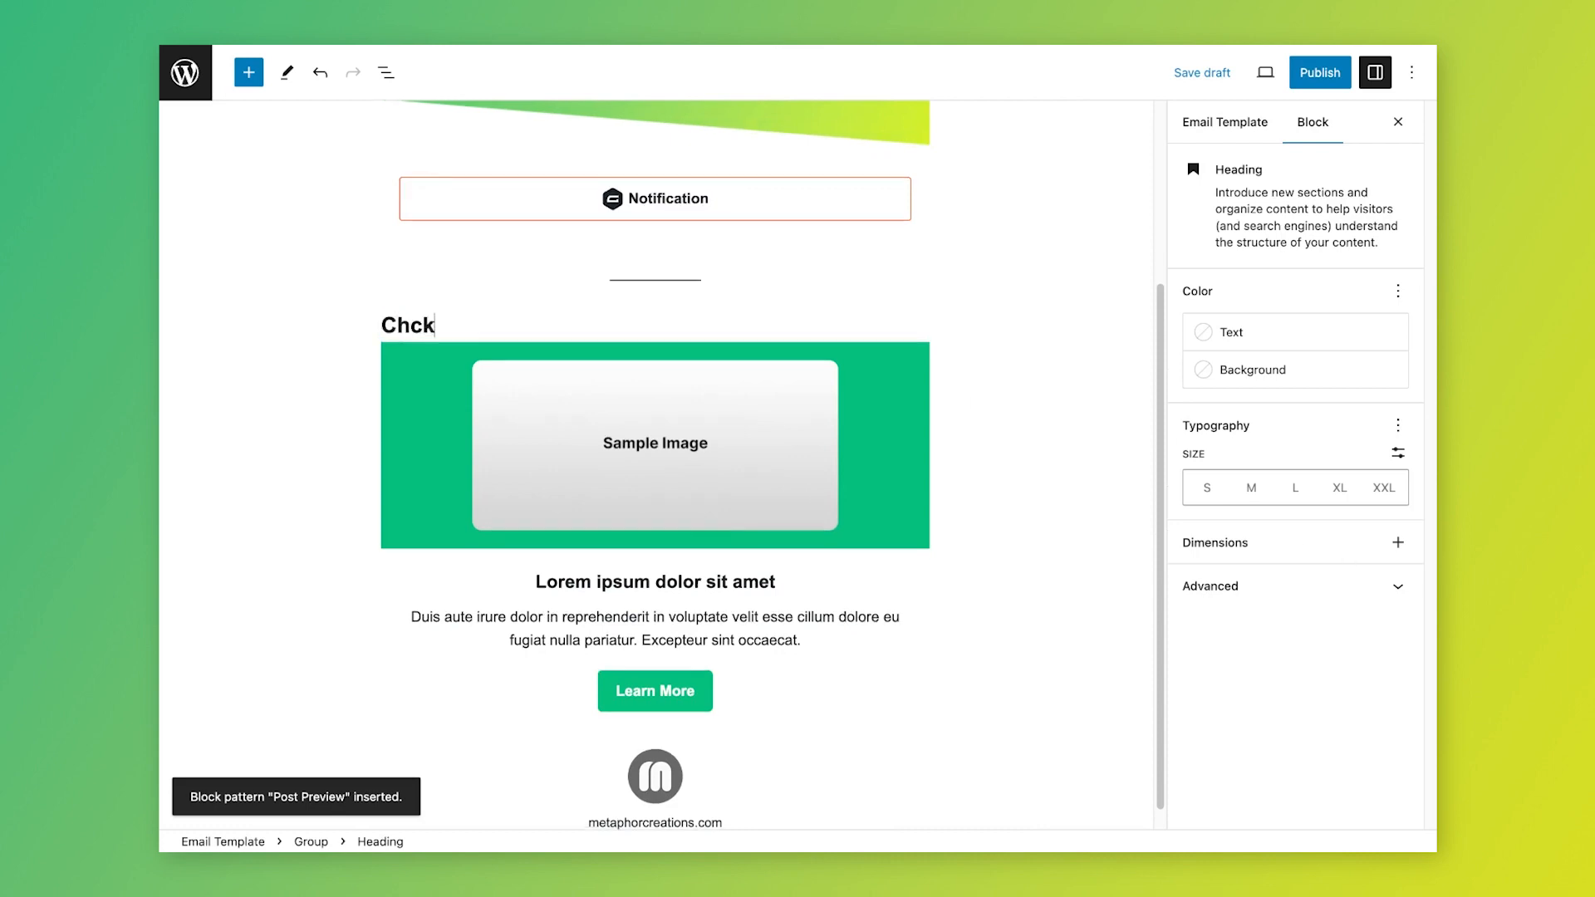
{"action": "key", "text": "BackSpace"}
{"action": "type", "text": "eck out some of our proe"}
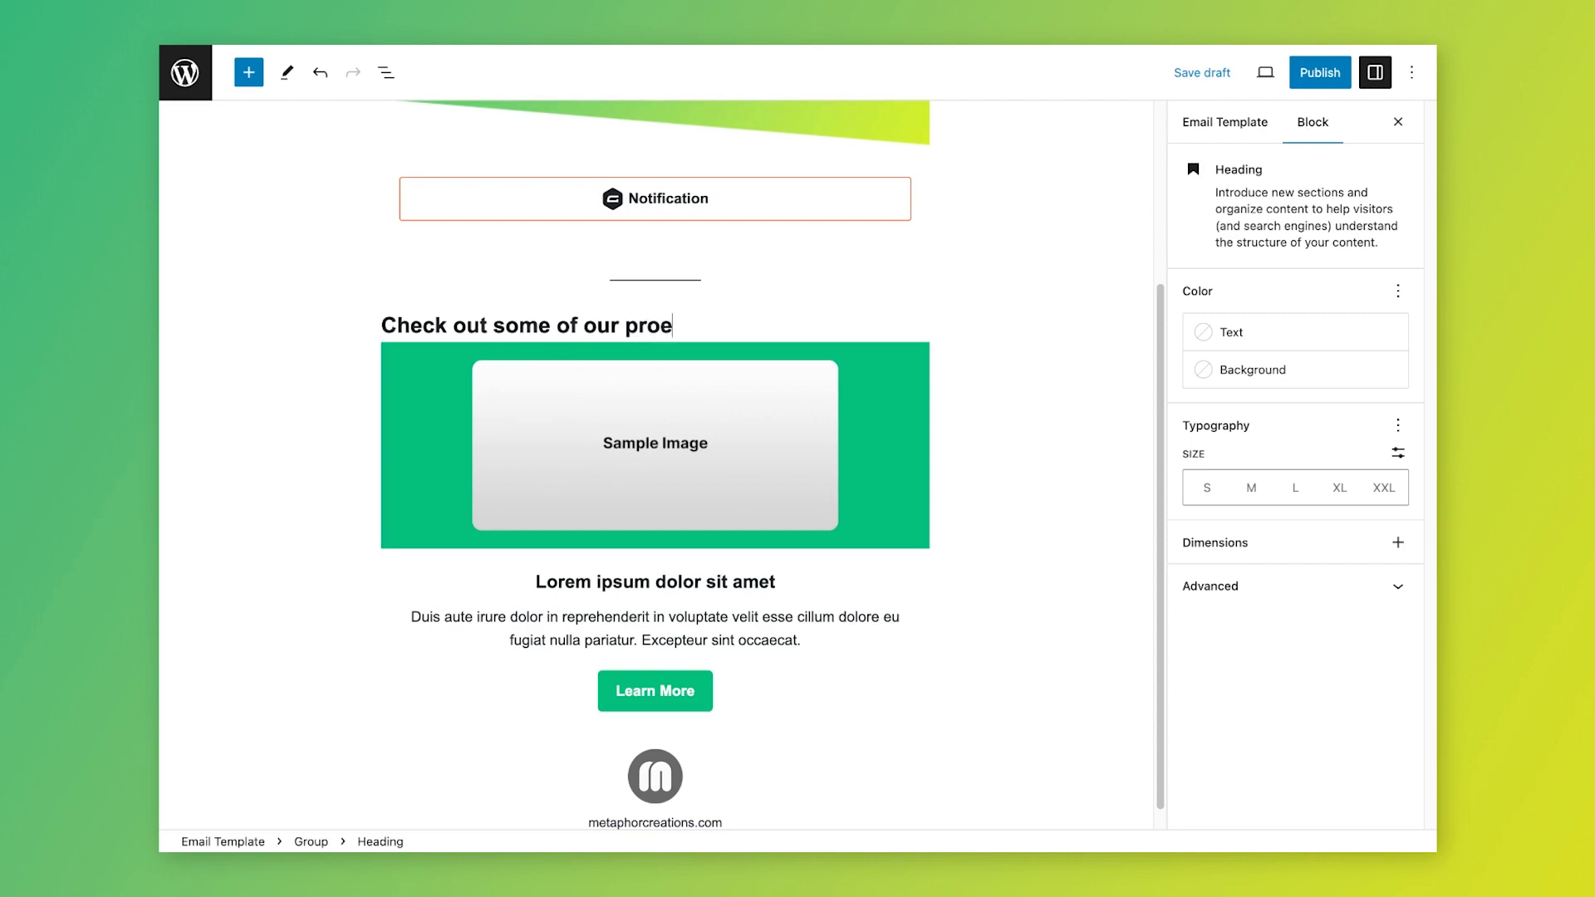
{"action": "key", "text": "BackSpace"}
{"action": "type", "text": "ducts!"}
{"action": "left_click", "coordinate": [609, 274]}
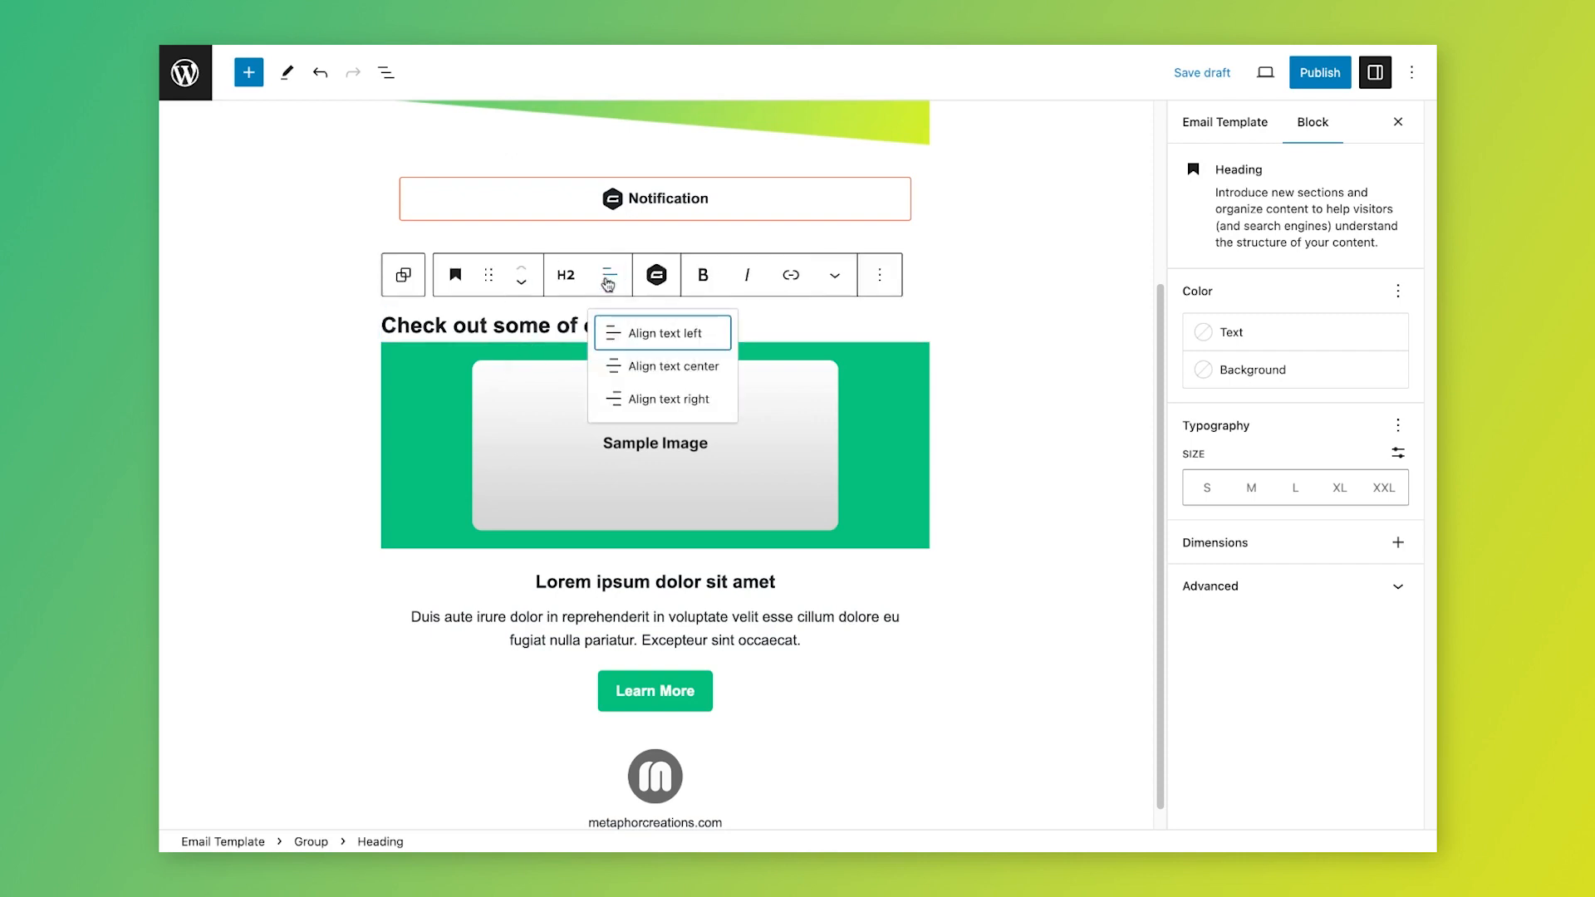
{"action": "left_click", "coordinate": [633, 375]}
Step: Enable margin settings for the products heading, limit them to the bottom side, and set the bottom margin to 2
{"action": "left_click", "coordinate": [1397, 544]}
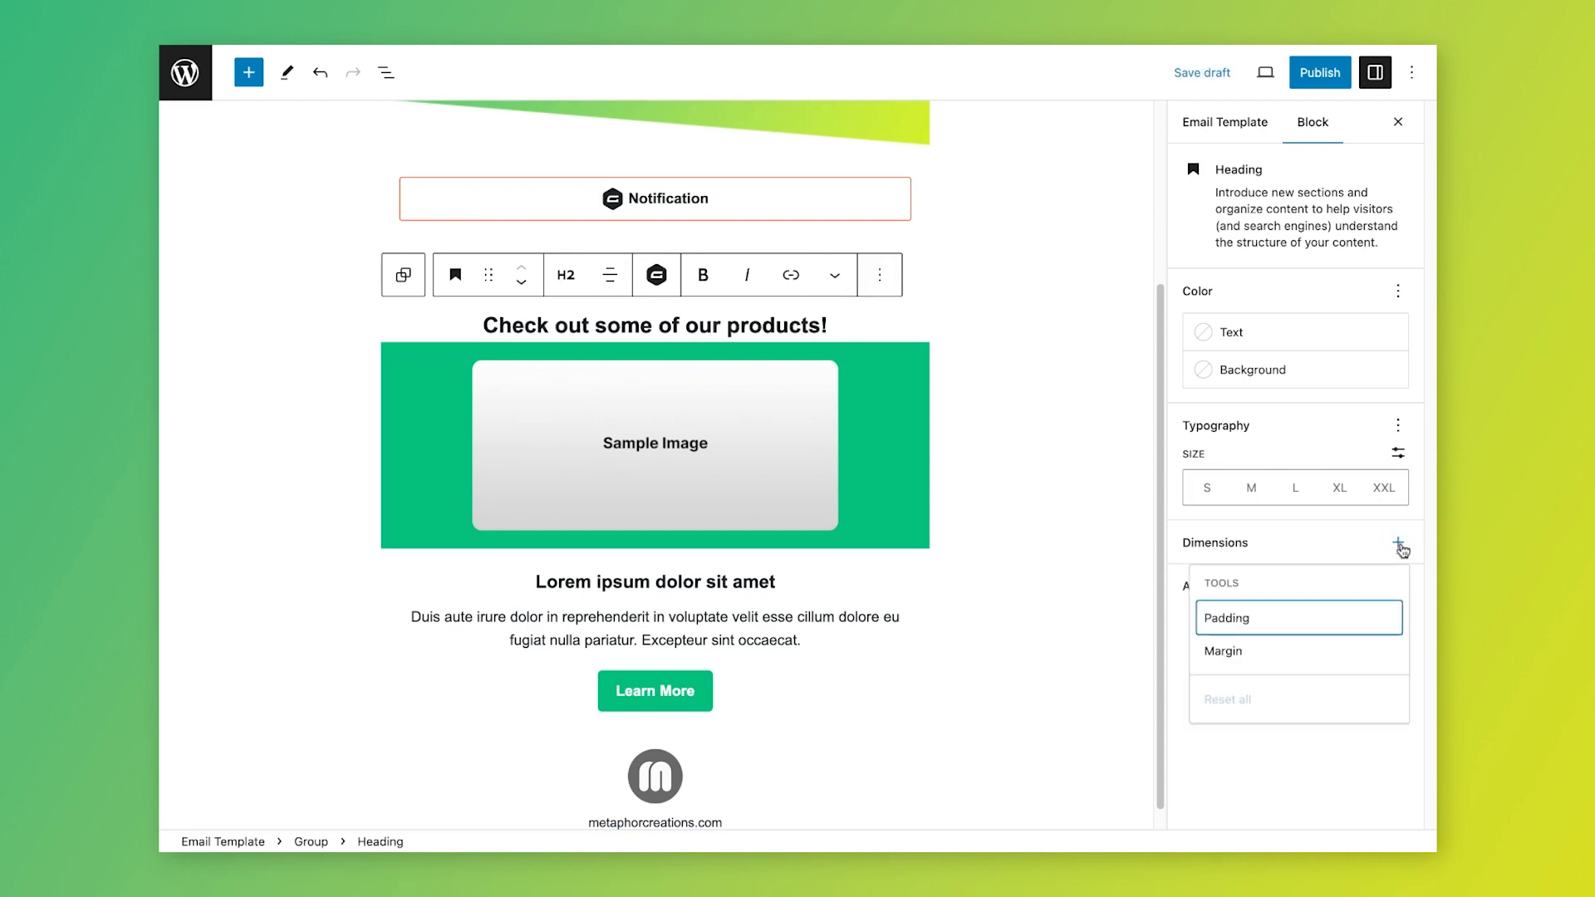
{"action": "left_click", "coordinate": [1274, 653]}
{"action": "left_click", "coordinate": [1235, 799]}
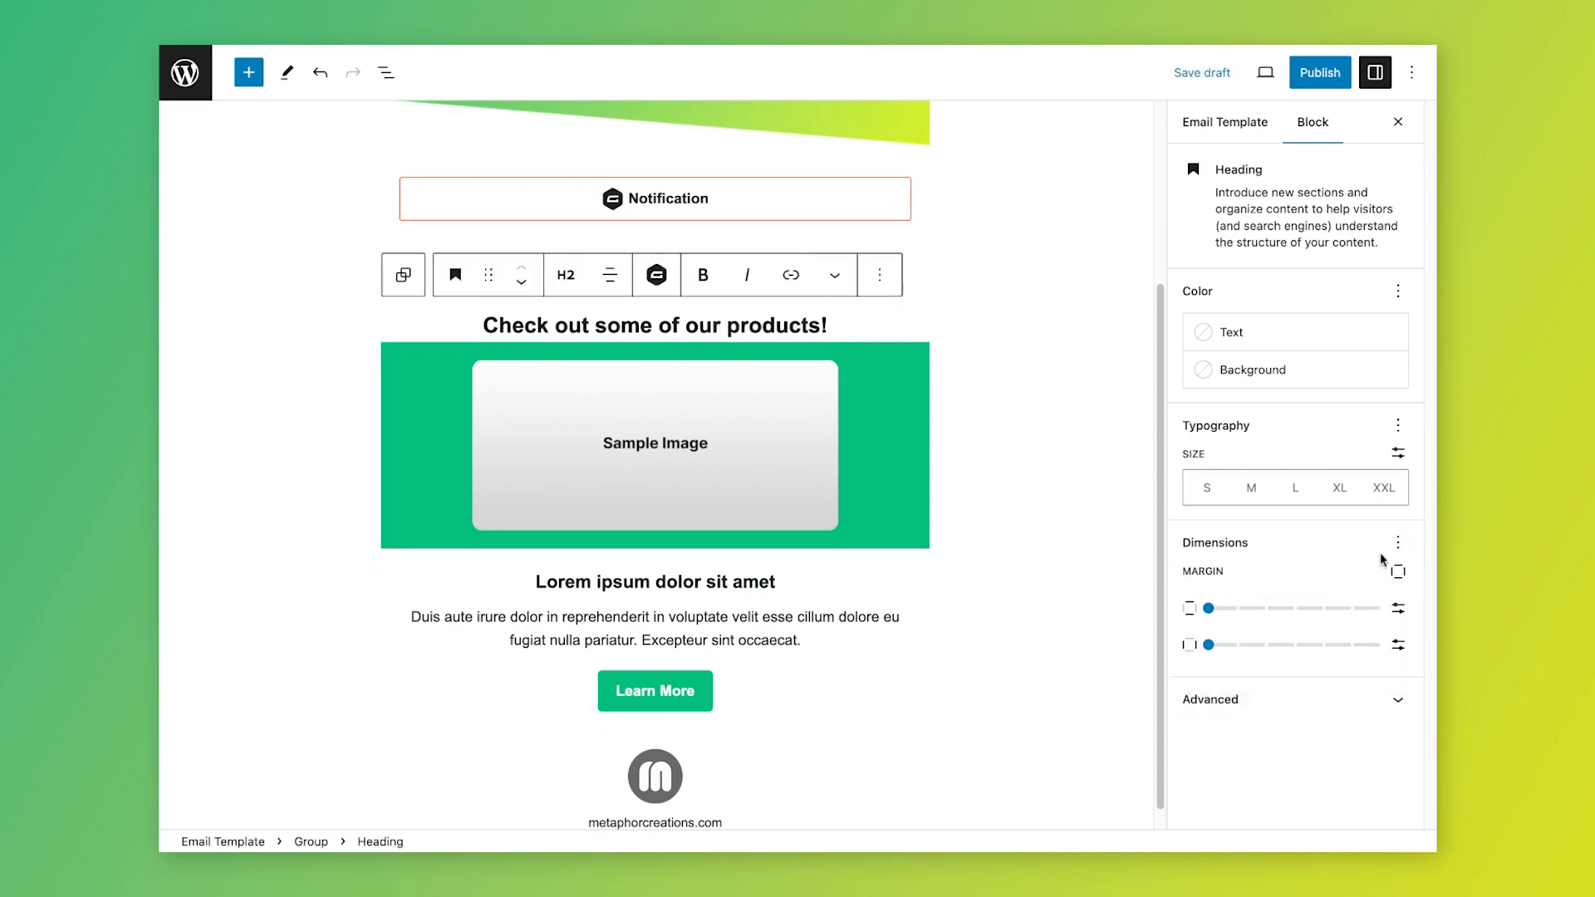
{"action": "left_click", "coordinate": [1398, 572]}
{"action": "left_click", "coordinate": [1238, 715]}
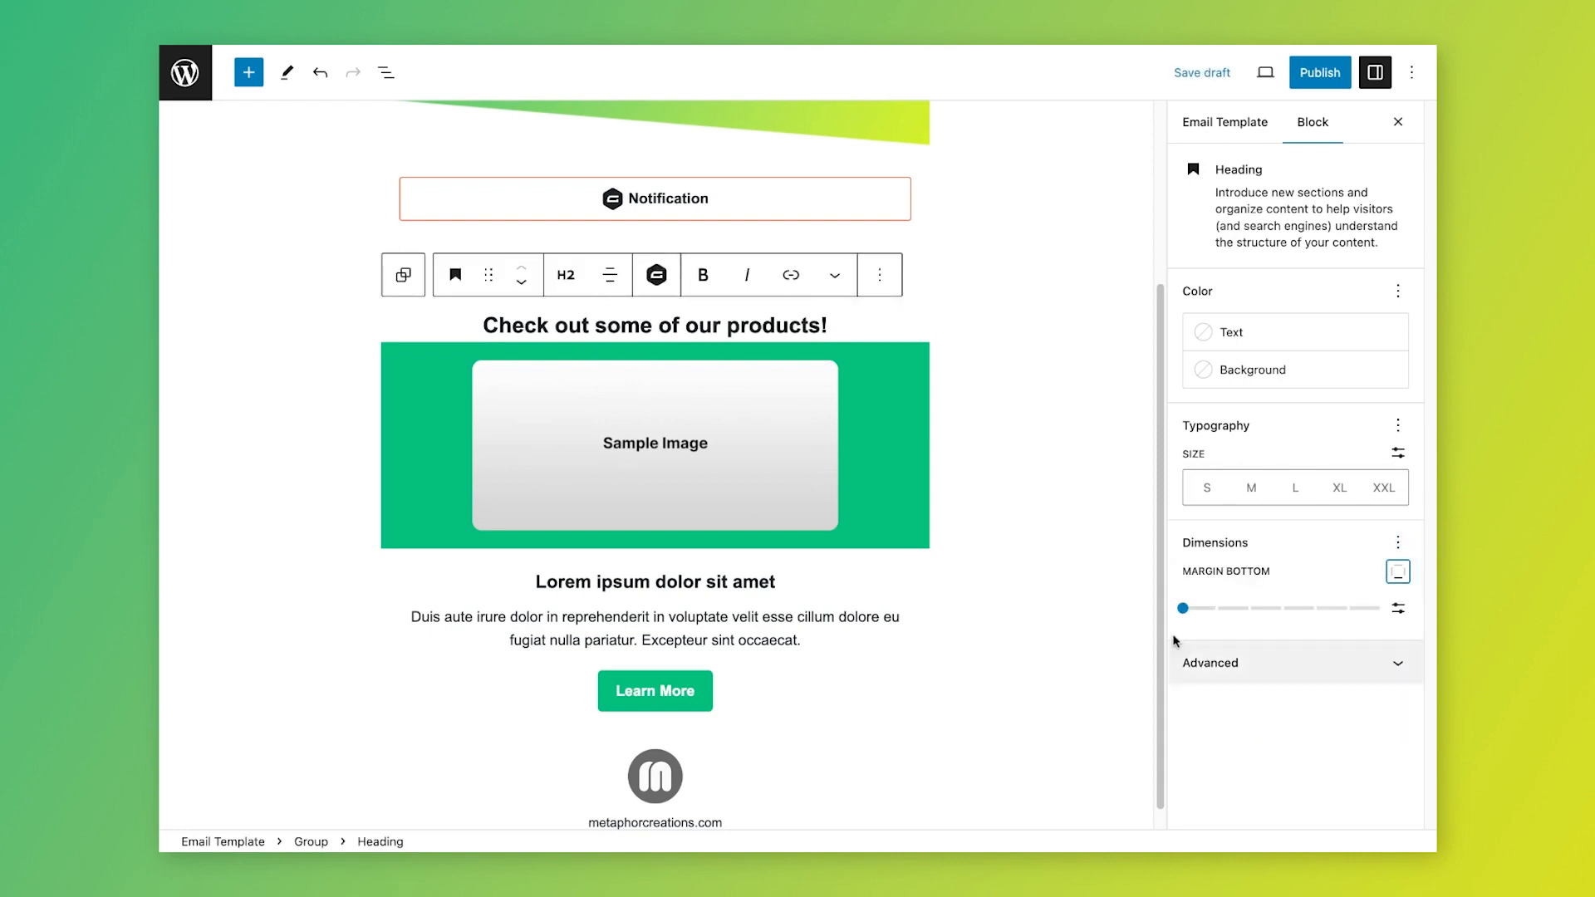
{"action": "left_click_drag", "start_coordinate": [1185, 609], "coordinate": [1247, 607]}
Step: Replace the sample image in the green group with gravity-forms-email-customizer.png from the media library
{"action": "scroll", "coordinate": [812, 587], "scroll_direction": "down", "scroll_amount": 1}
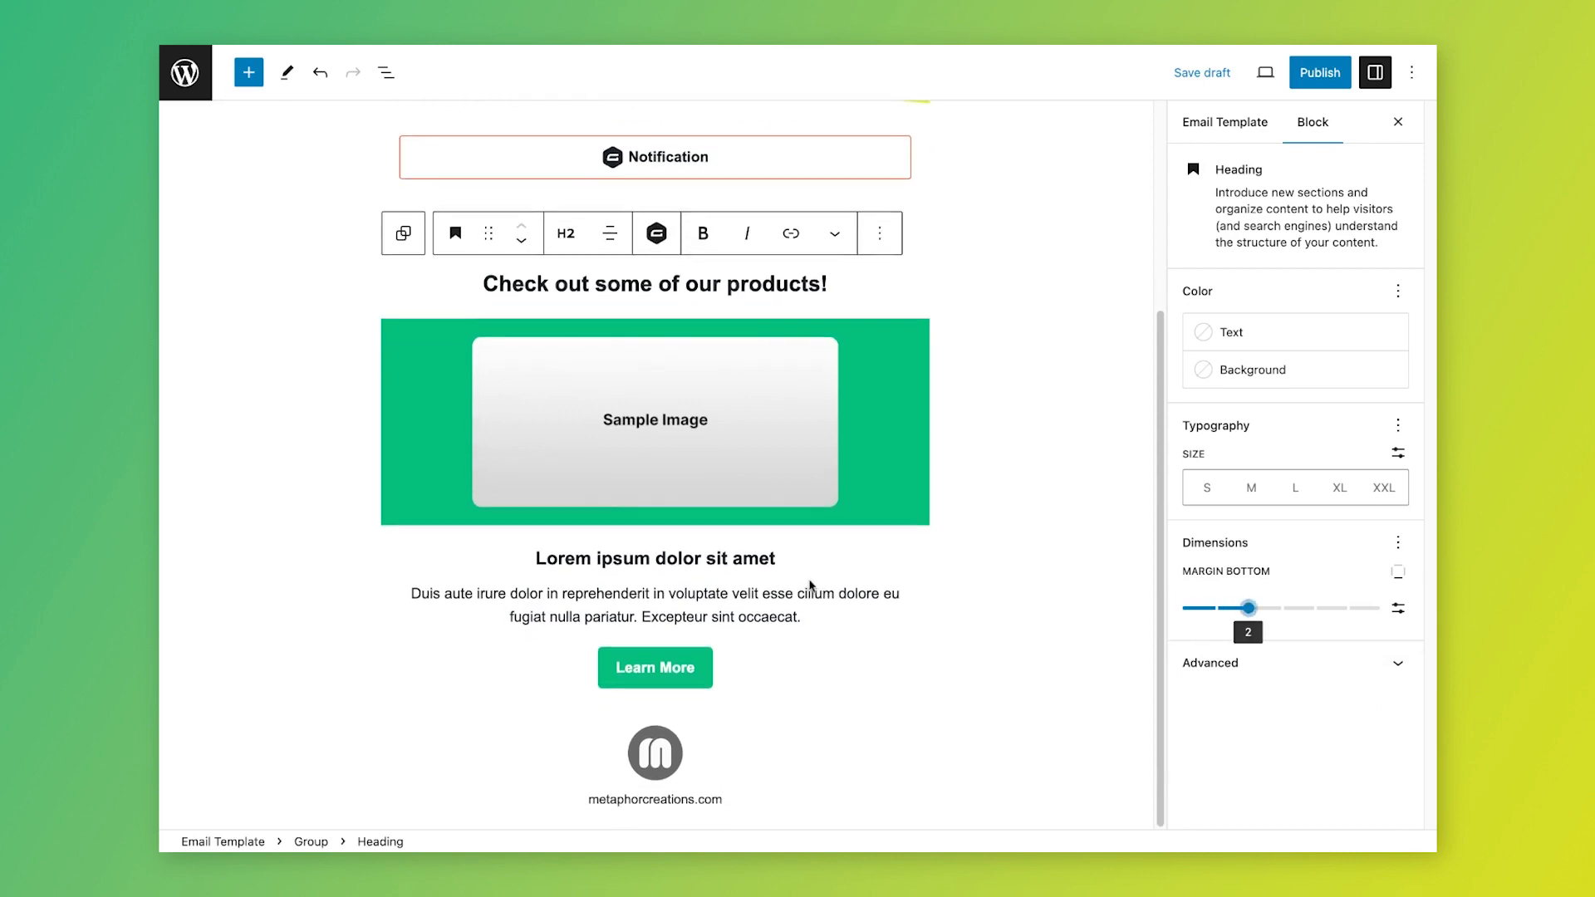
{"action": "left_click", "coordinate": [608, 366]}
{"action": "left_click", "coordinate": [629, 305]}
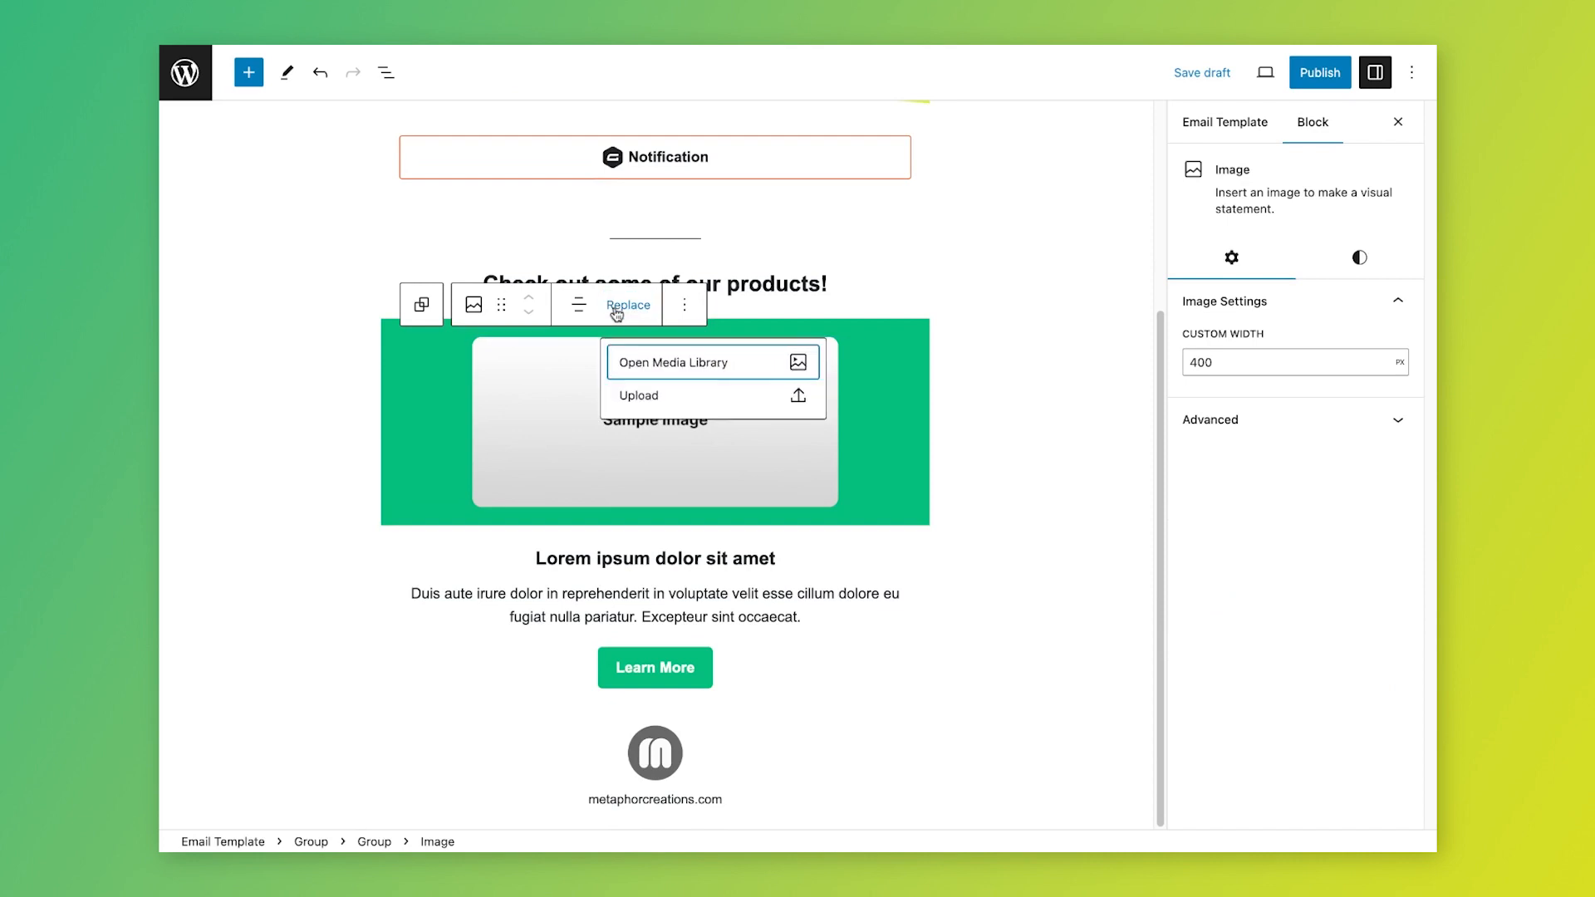
{"action": "left_click", "coordinate": [637, 369]}
{"action": "left_click", "coordinate": [526, 295]}
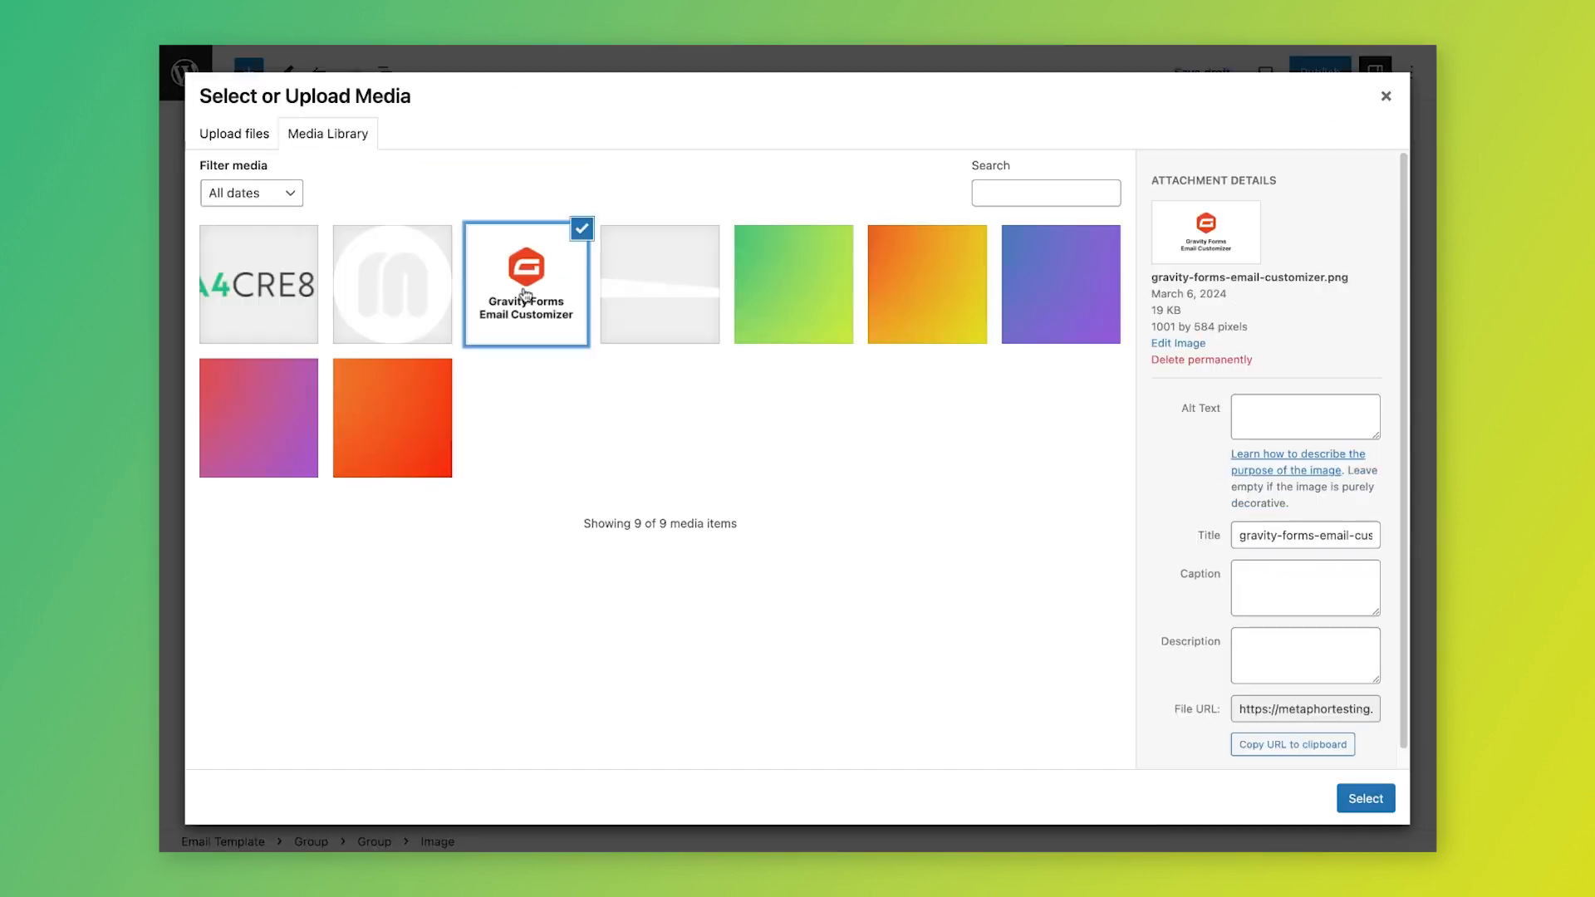
{"action": "left_click", "coordinate": [1362, 798]}
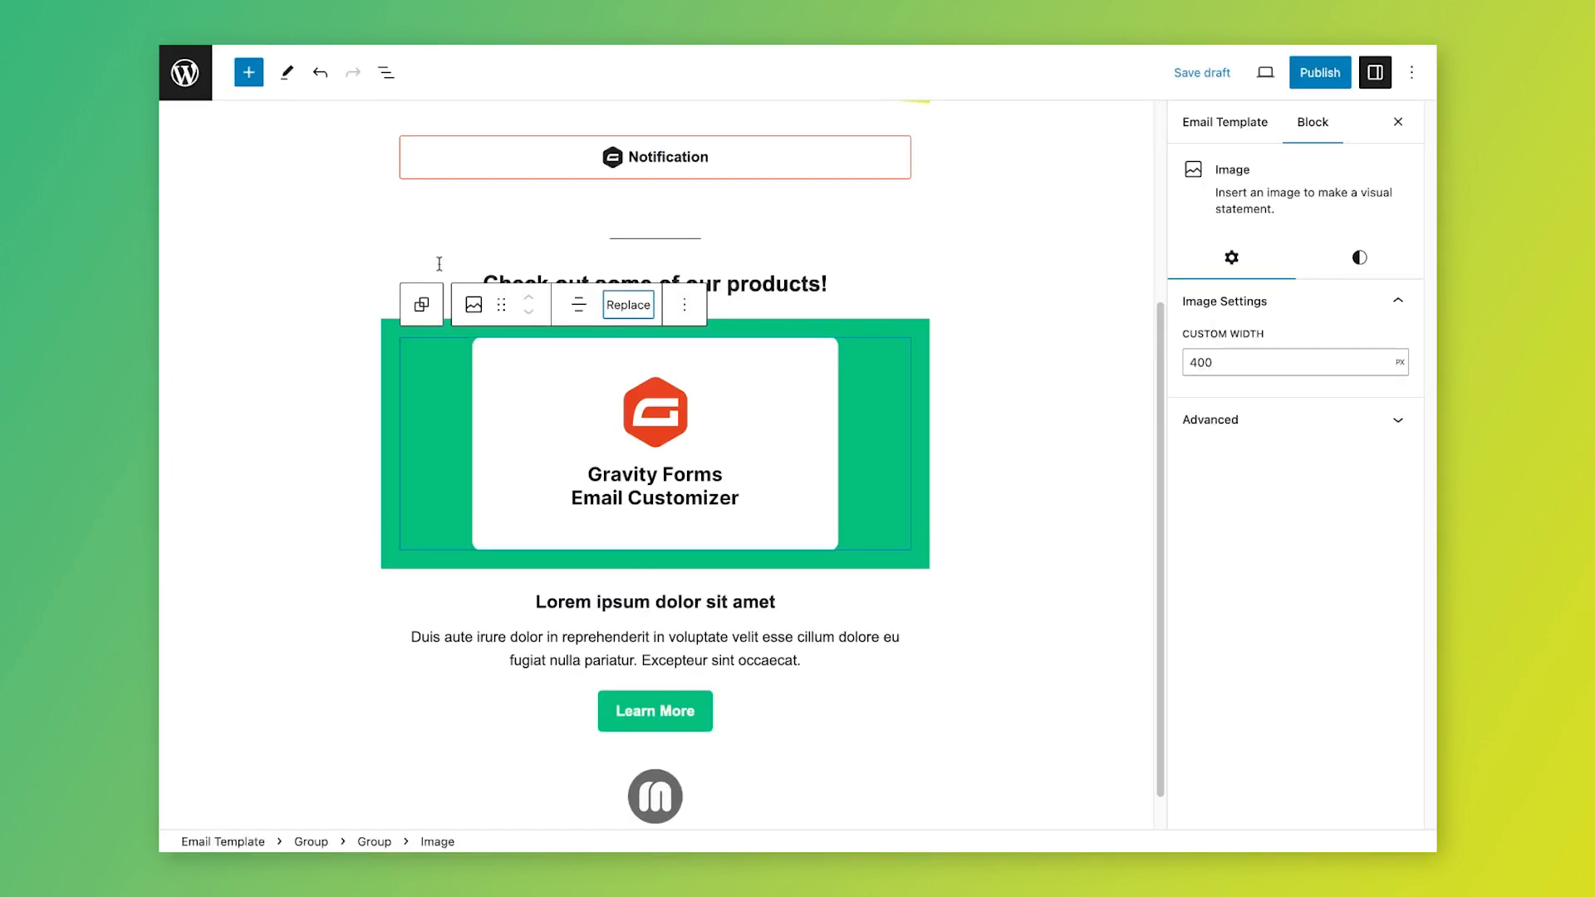
Step: Set the background color of the group around the product image to the custom hex value EB4321
{"action": "left_click", "coordinate": [418, 312]}
{"action": "left_click", "coordinate": [1246, 369]}
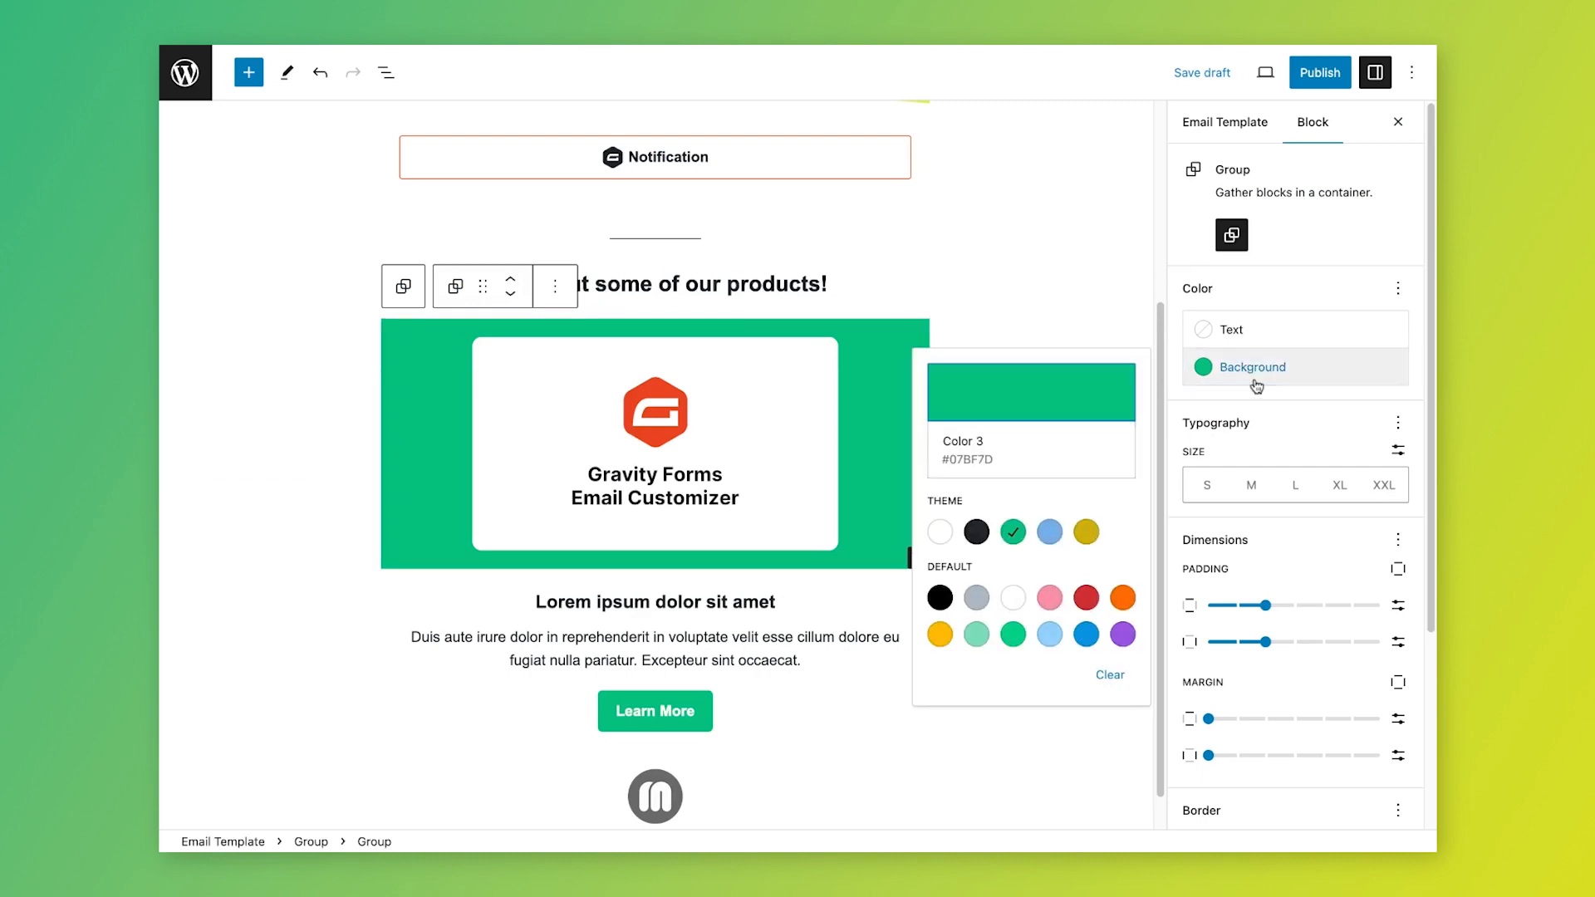
{"action": "left_click", "coordinate": [979, 419]}
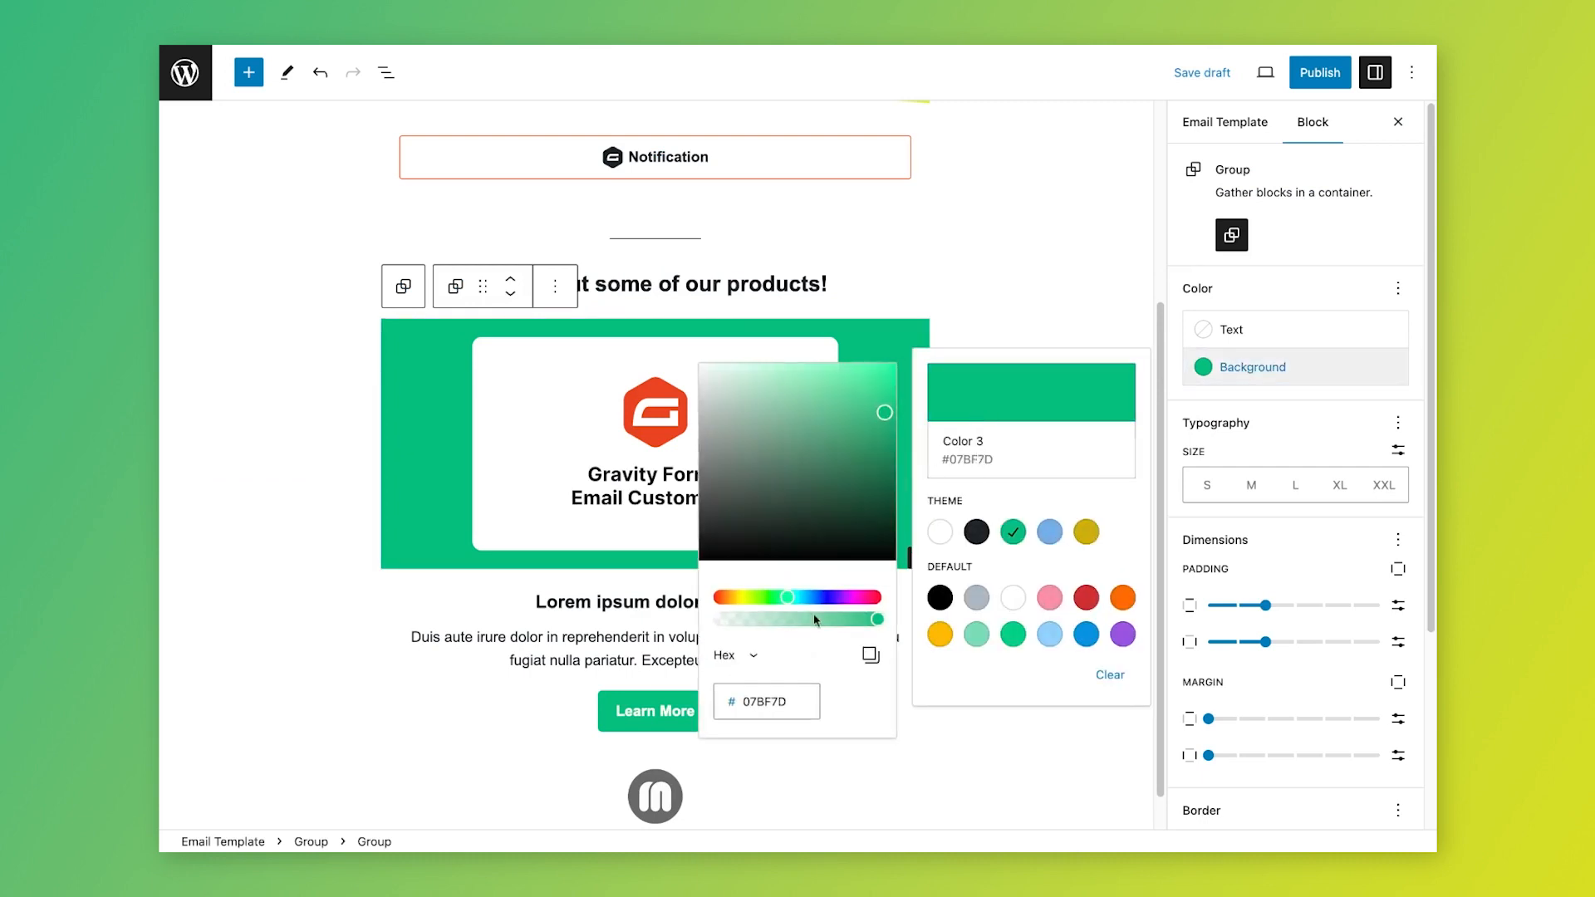
{"action": "double_click", "coordinate": [796, 697]}
{"action": "type", "text": "EB4321"}
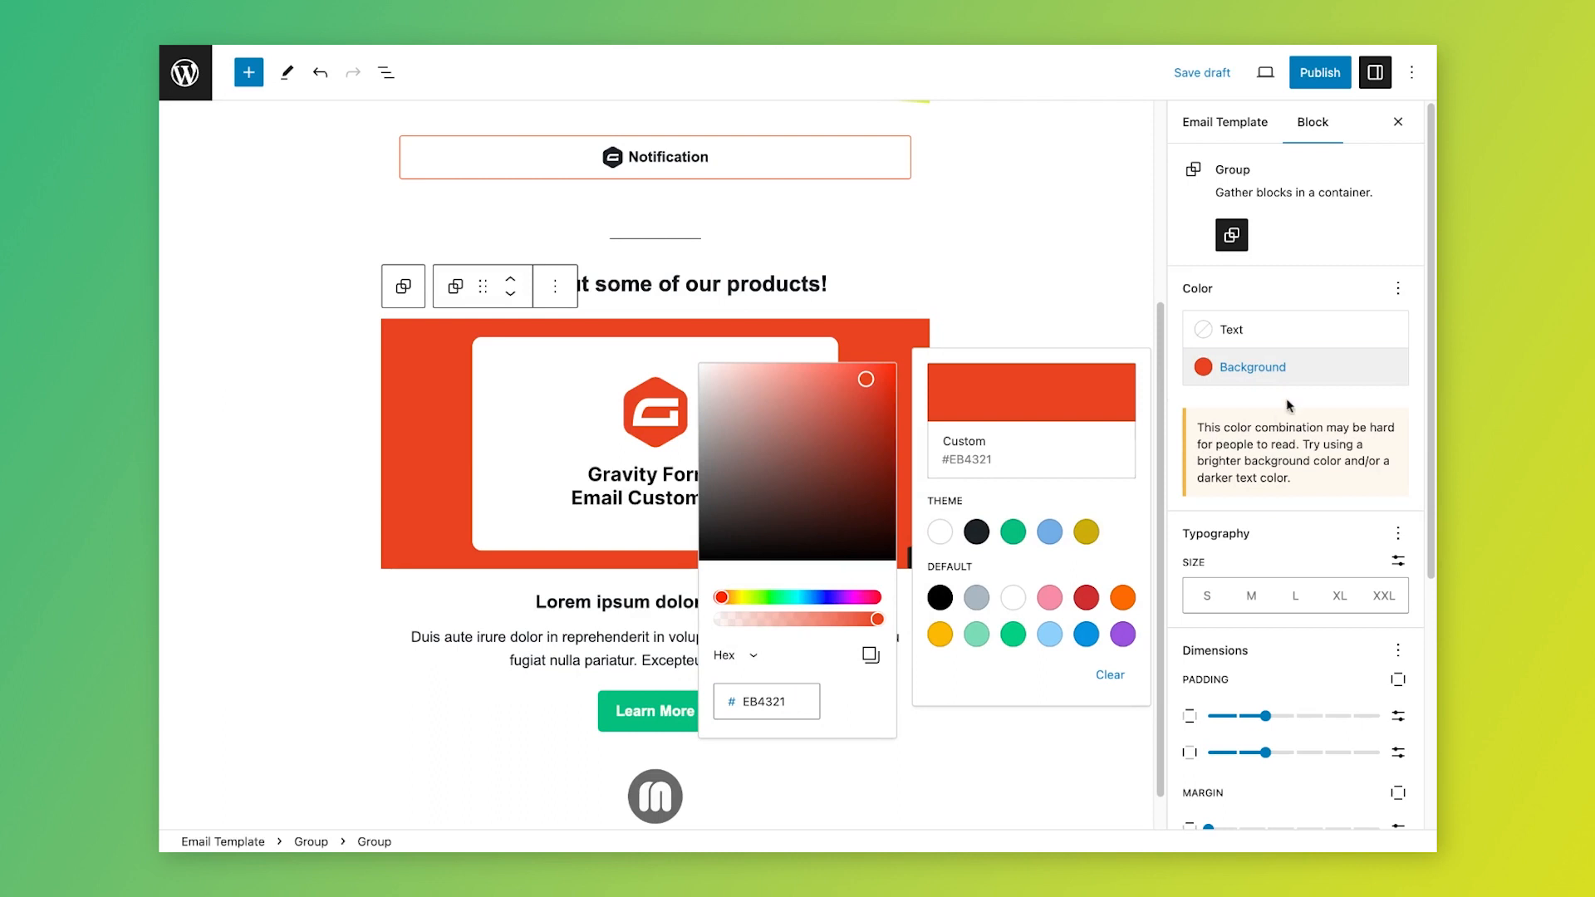
{"action": "left_click", "coordinate": [1288, 382]}
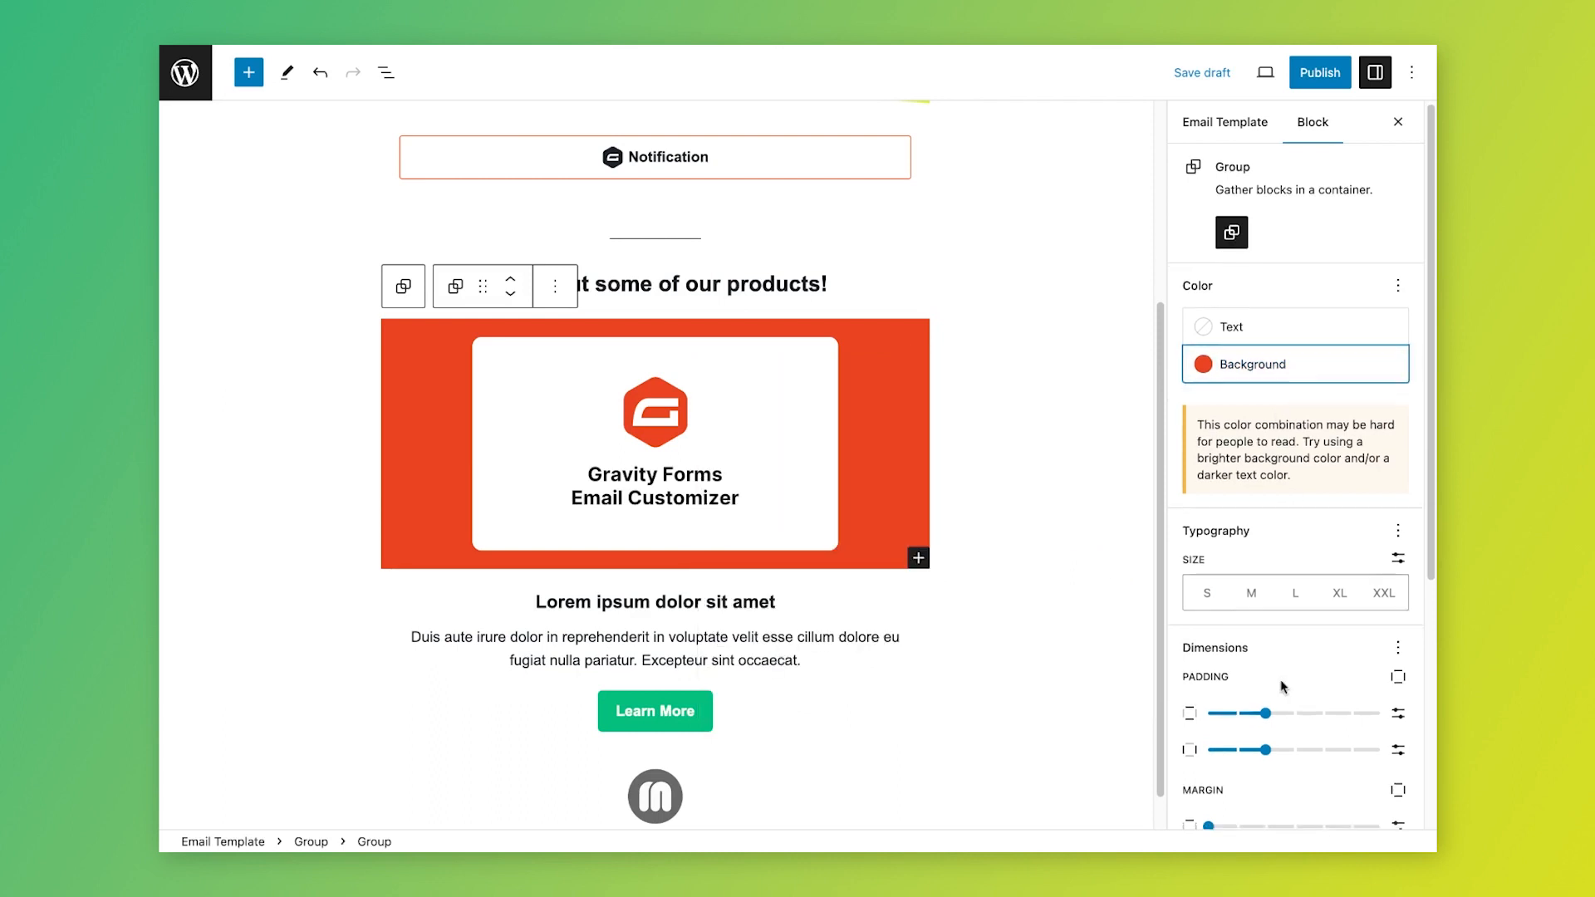
Step: Give the product image's group the red-to-purple gradient from the media library as its background image
{"action": "scroll", "coordinate": [1288, 614], "scroll_direction": "down", "scroll_amount": 4}
{"action": "left_click", "coordinate": [1231, 751]}
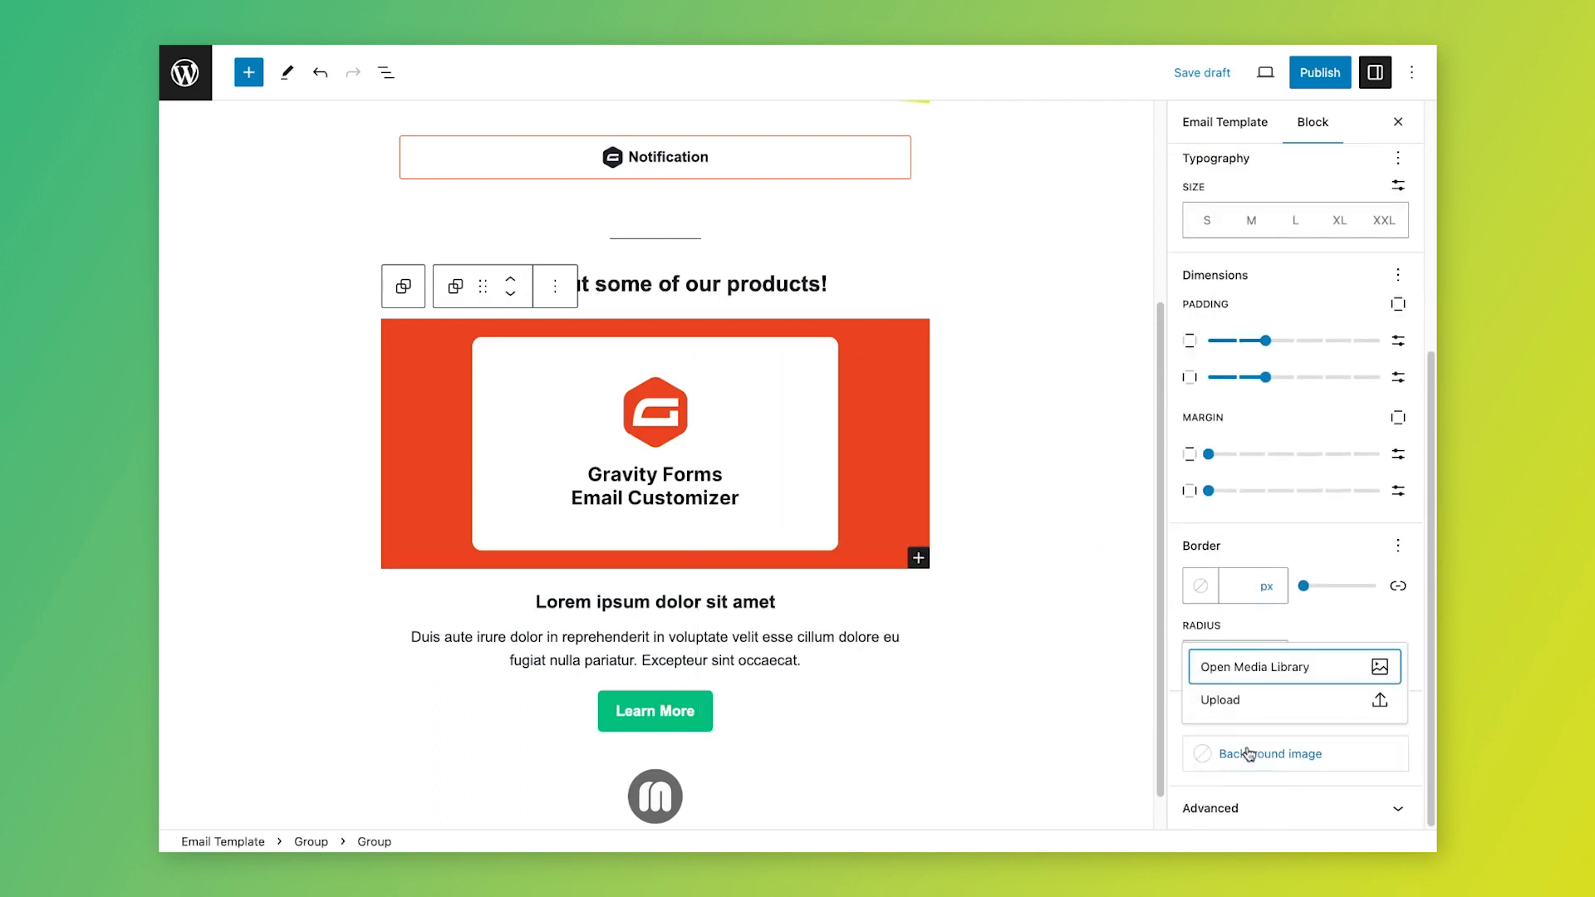
{"action": "left_click", "coordinate": [1253, 670]}
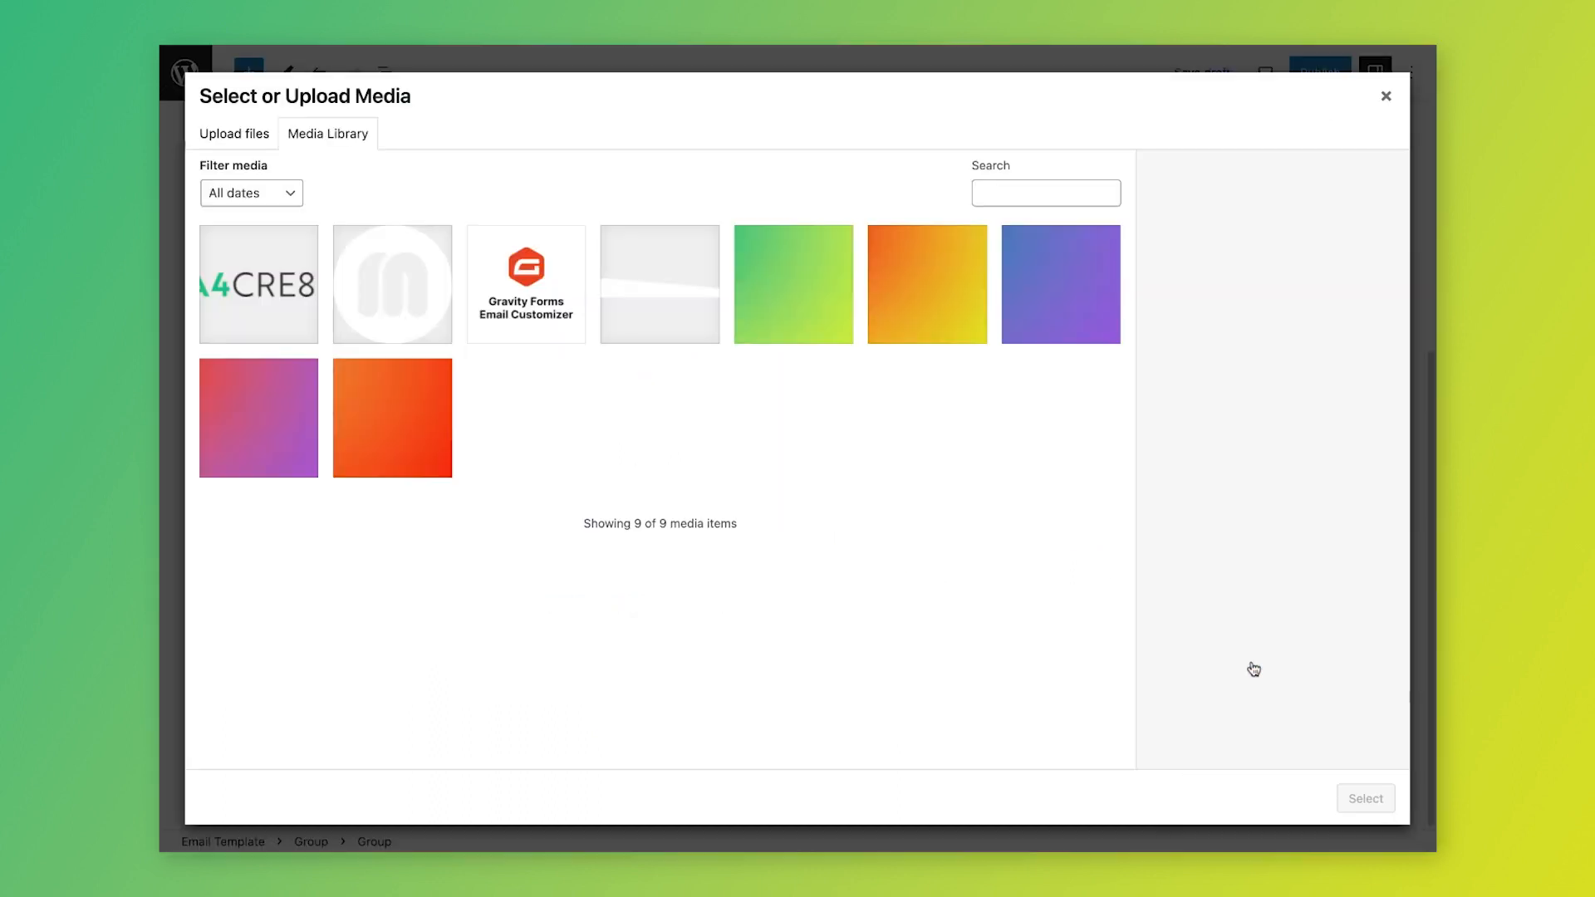
{"action": "left_click", "coordinate": [300, 417]}
{"action": "left_click", "coordinate": [1354, 801]}
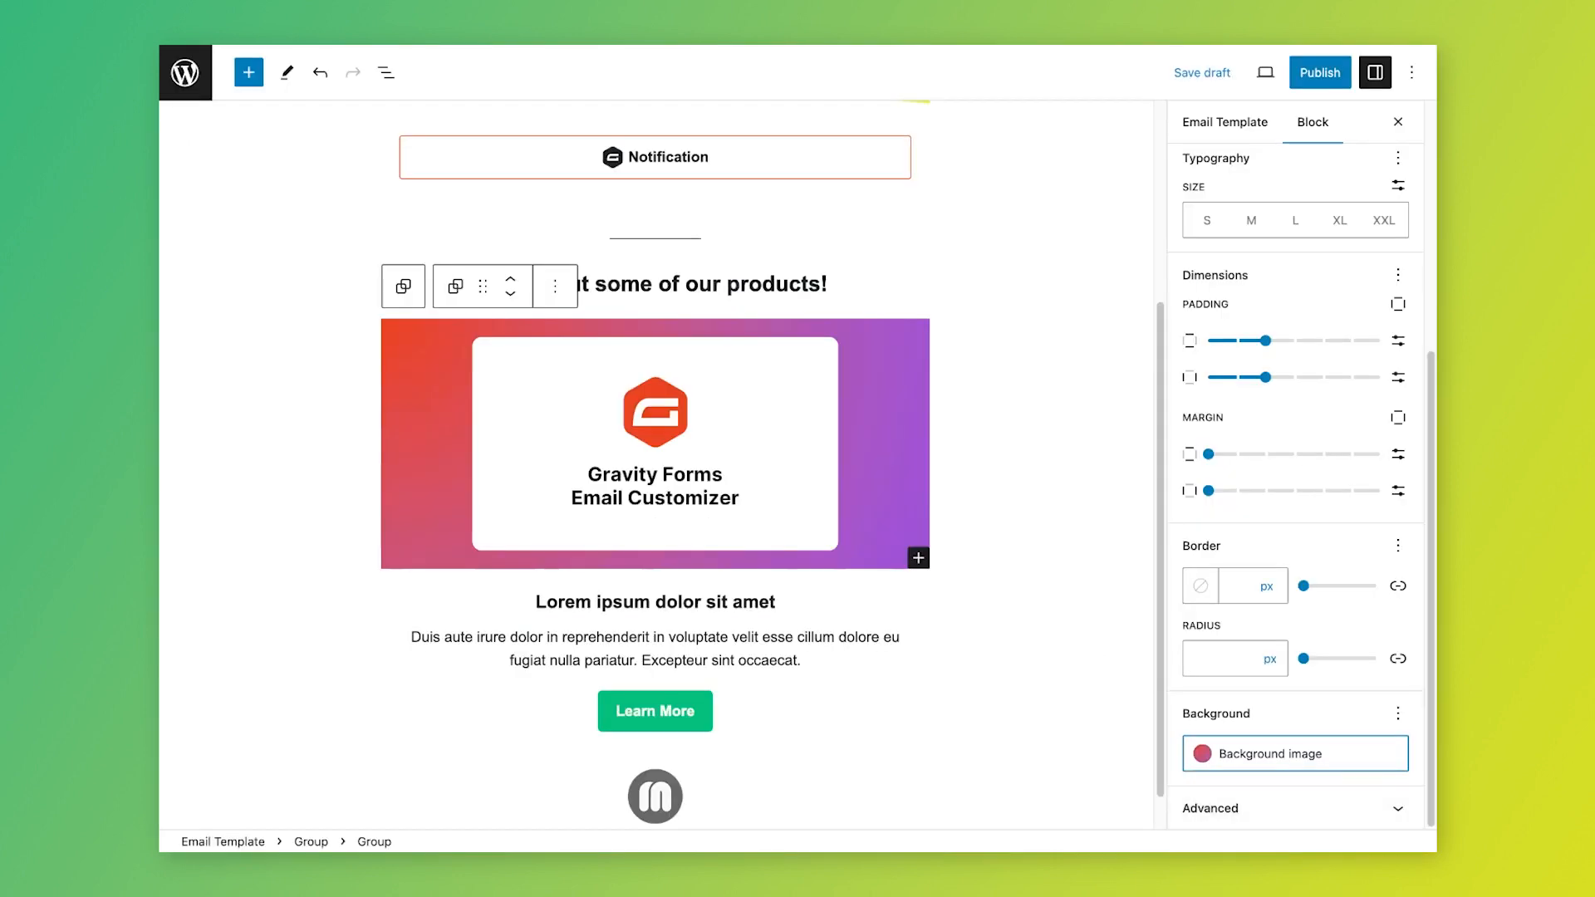
Step: Replace the "Lorem ipsum dolor sit amet" heading with "Gravity Forms Email Customizer" and set its size to XL
{"action": "left_click", "coordinate": [639, 601]}
{"action": "triple_click", "coordinate": [637, 600]}
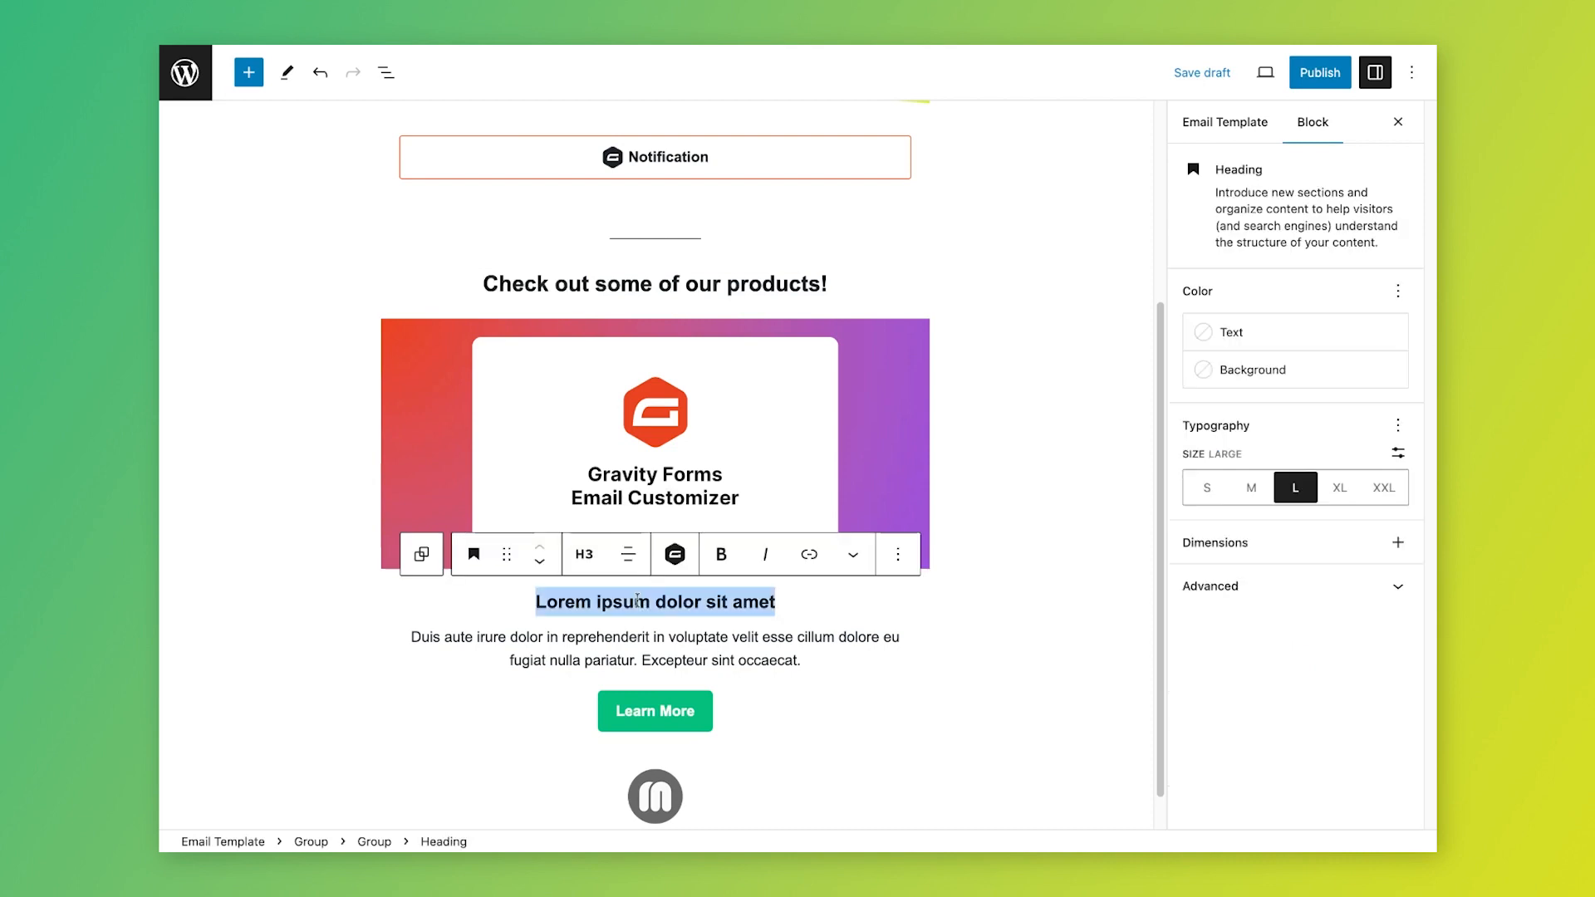
{"action": "type", "text": "Gravi"}
{"action": "type", "text": "Orms"}
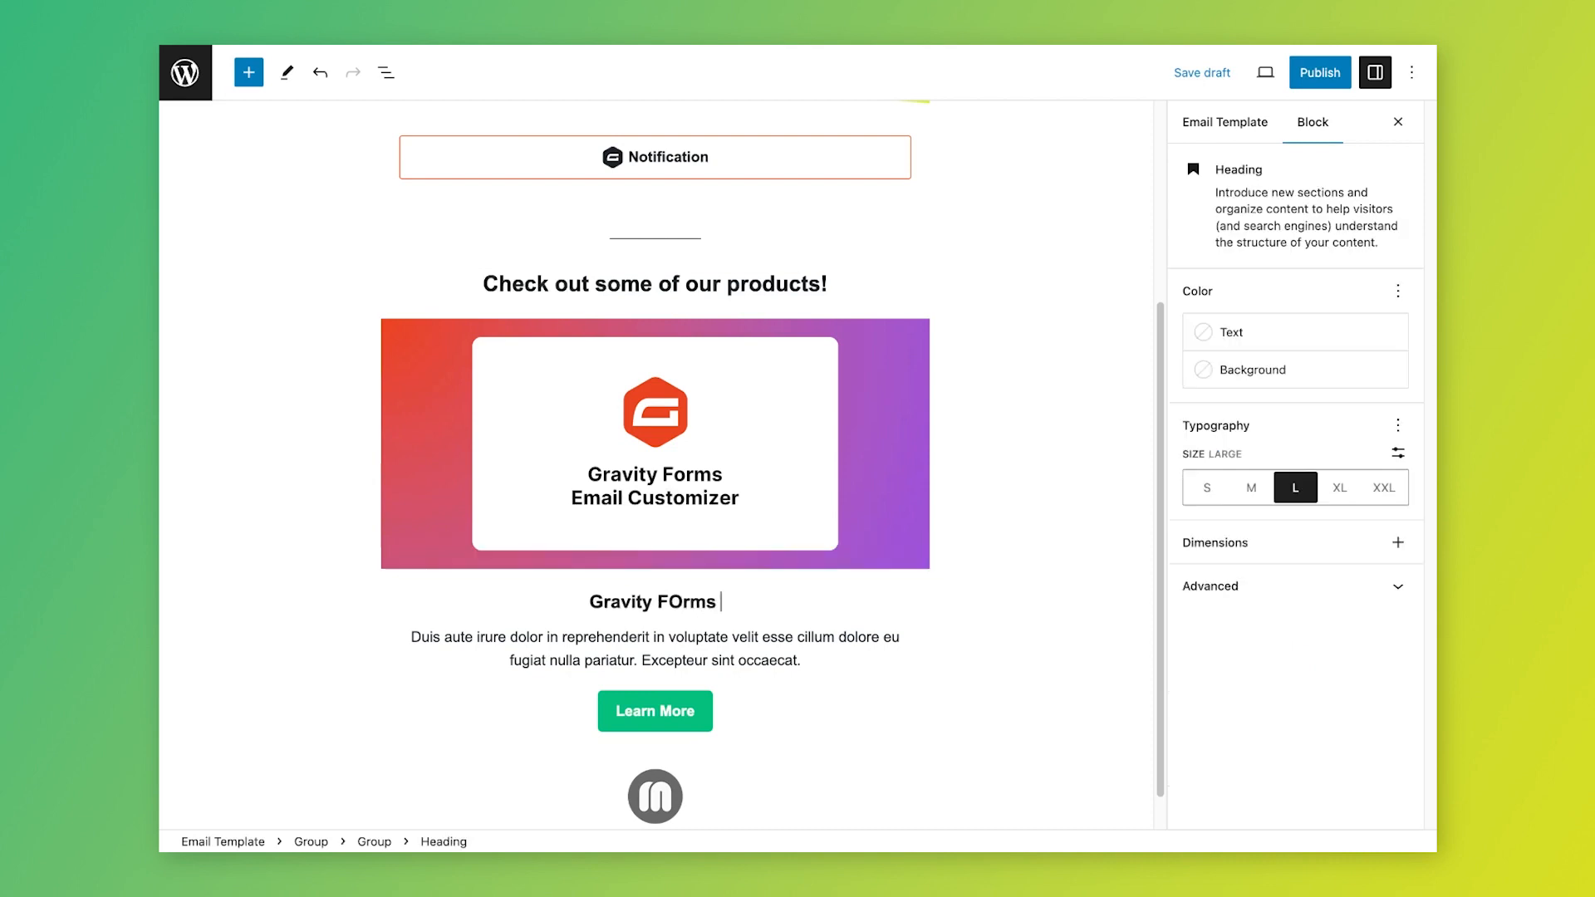
{"action": "key", "text": "BackSpace"}
{"action": "key", "text": "BackSpace"}
{"action": "key", "text": "BackSpace"}
{"action": "key", "text": "BackSpace"}
{"action": "type", "text": "orms"}
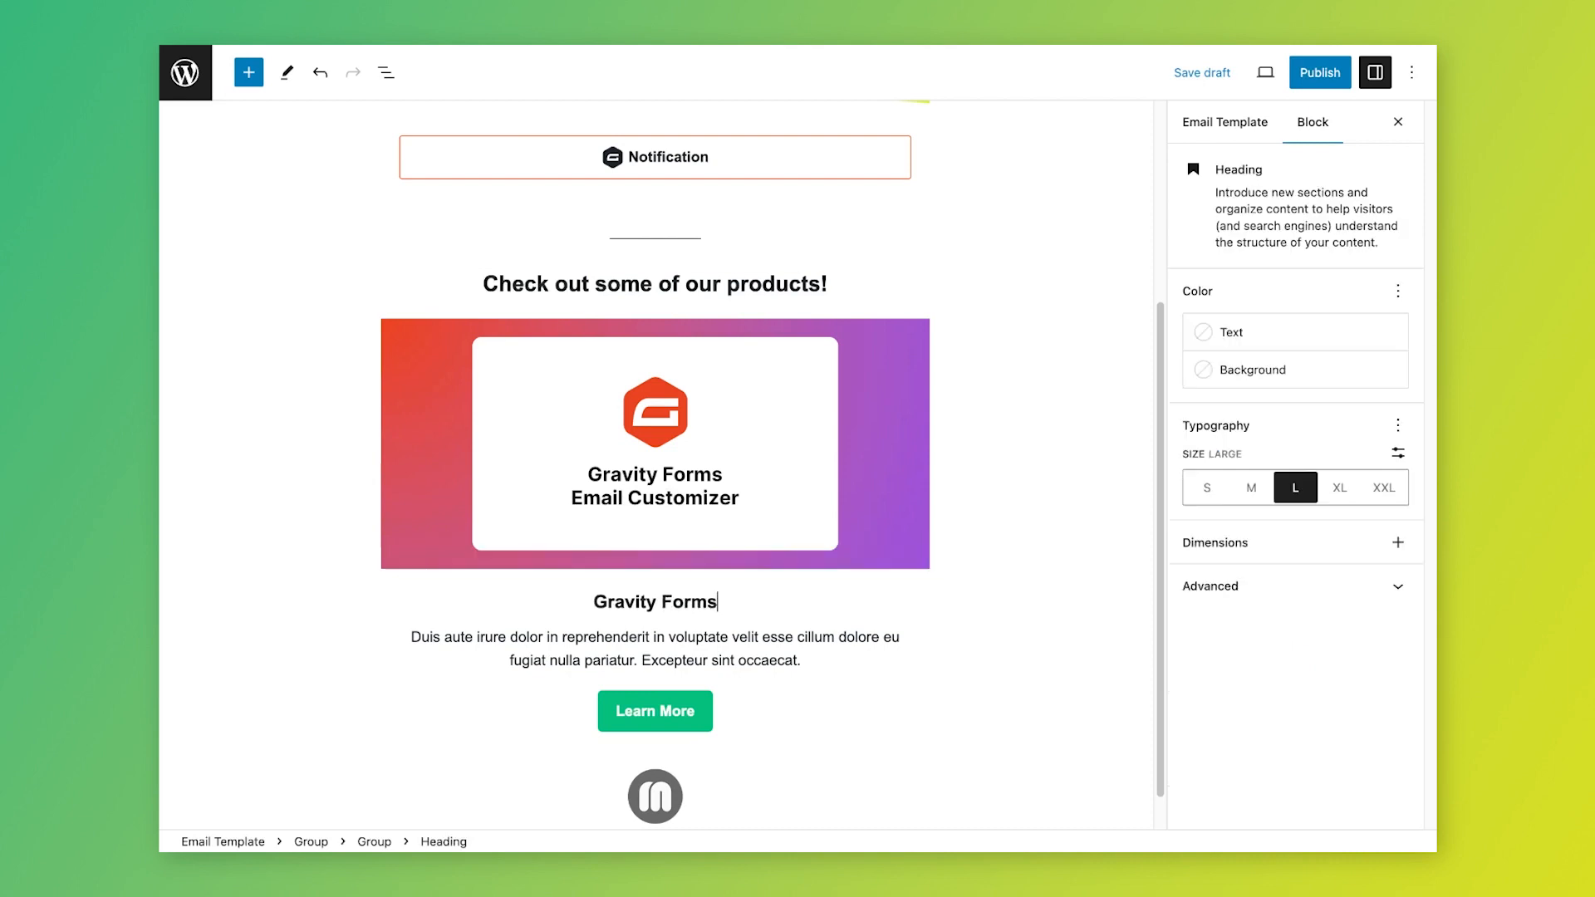
{"action": "type", "text": " Email Customizer"}
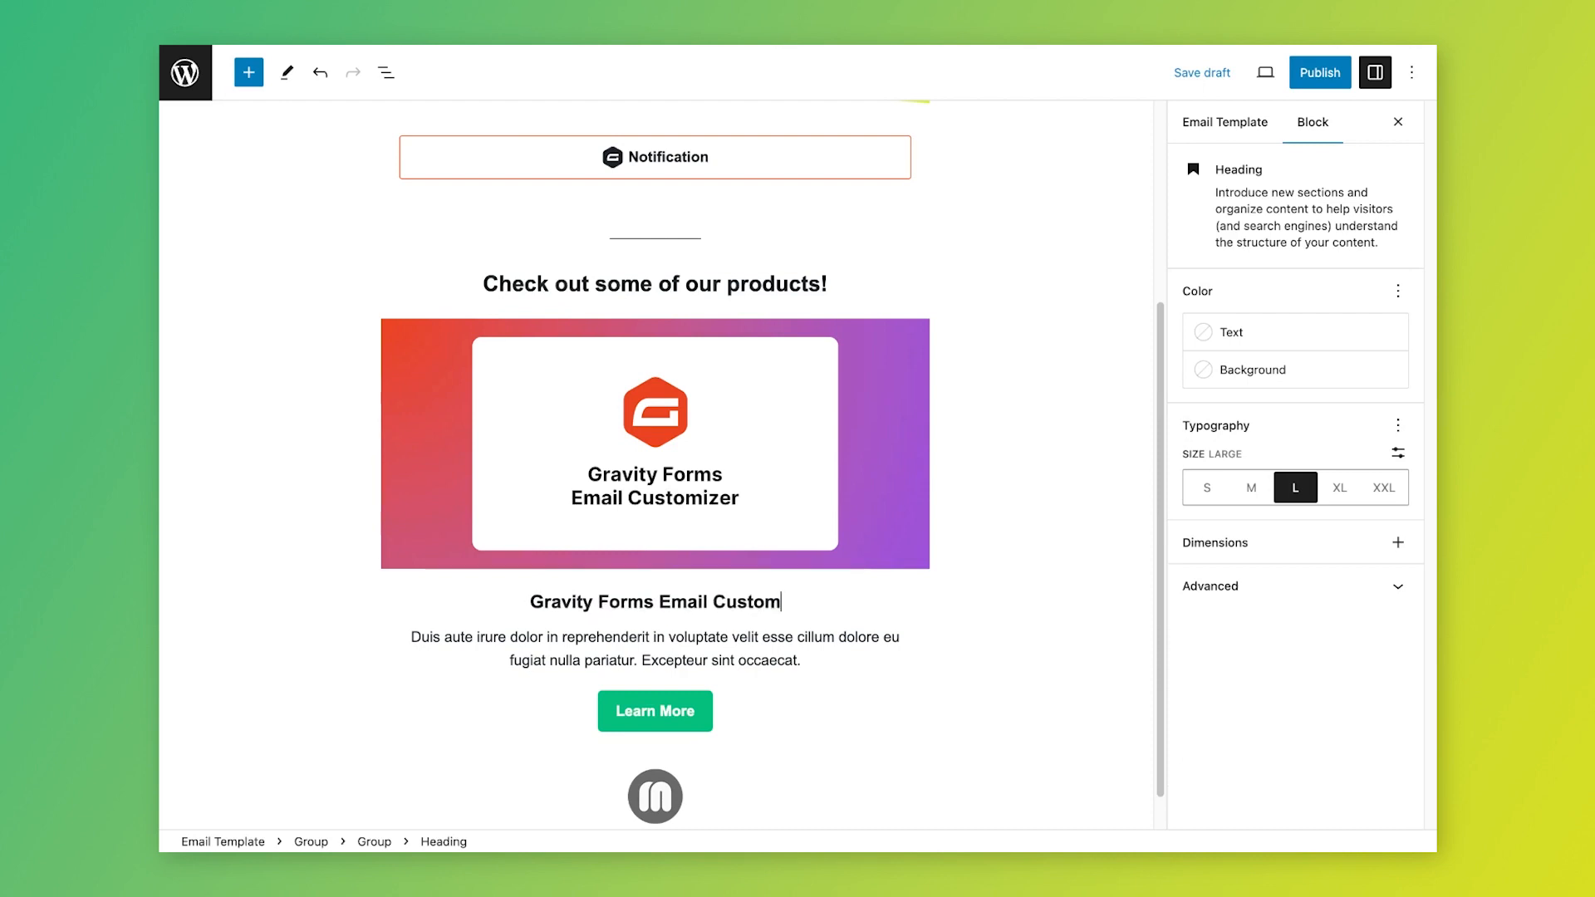
{"action": "left_click", "coordinate": [1338, 487]}
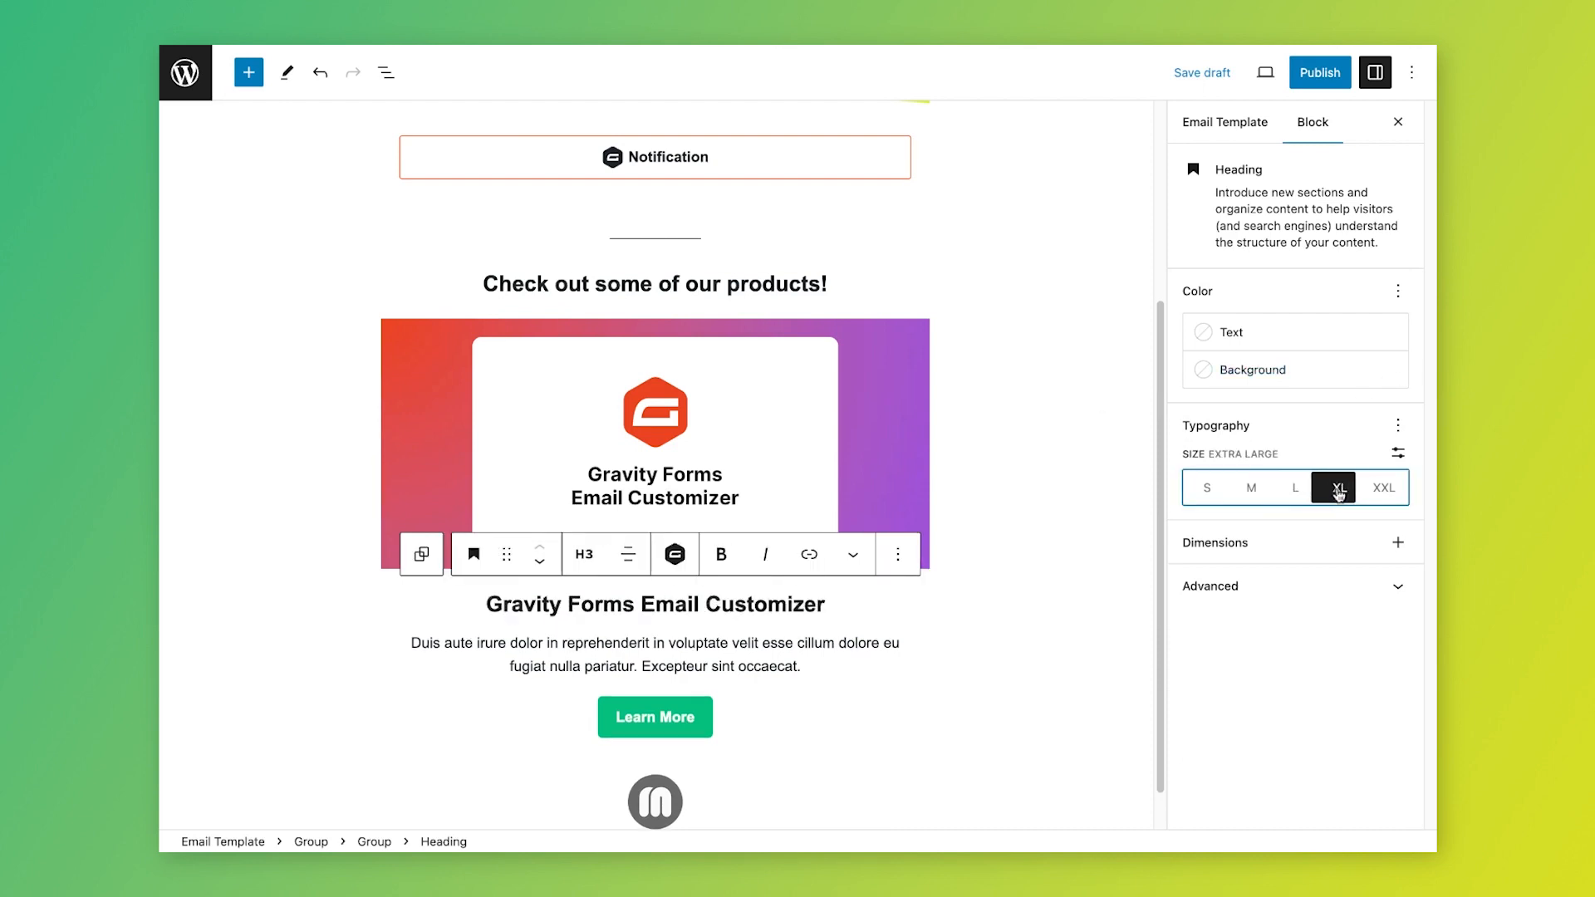
Step: Replace the placeholder paragraph with "Make your Gravity Forms emails stand out while providing added value to every notifications that sends from your site."
{"action": "left_click", "coordinate": [635, 652]}
{"action": "key", "text": "super+a"}
{"action": "type", "text": "Make your Gravity Forms emails stand out while providing added value to every notifications that sends from your site."}
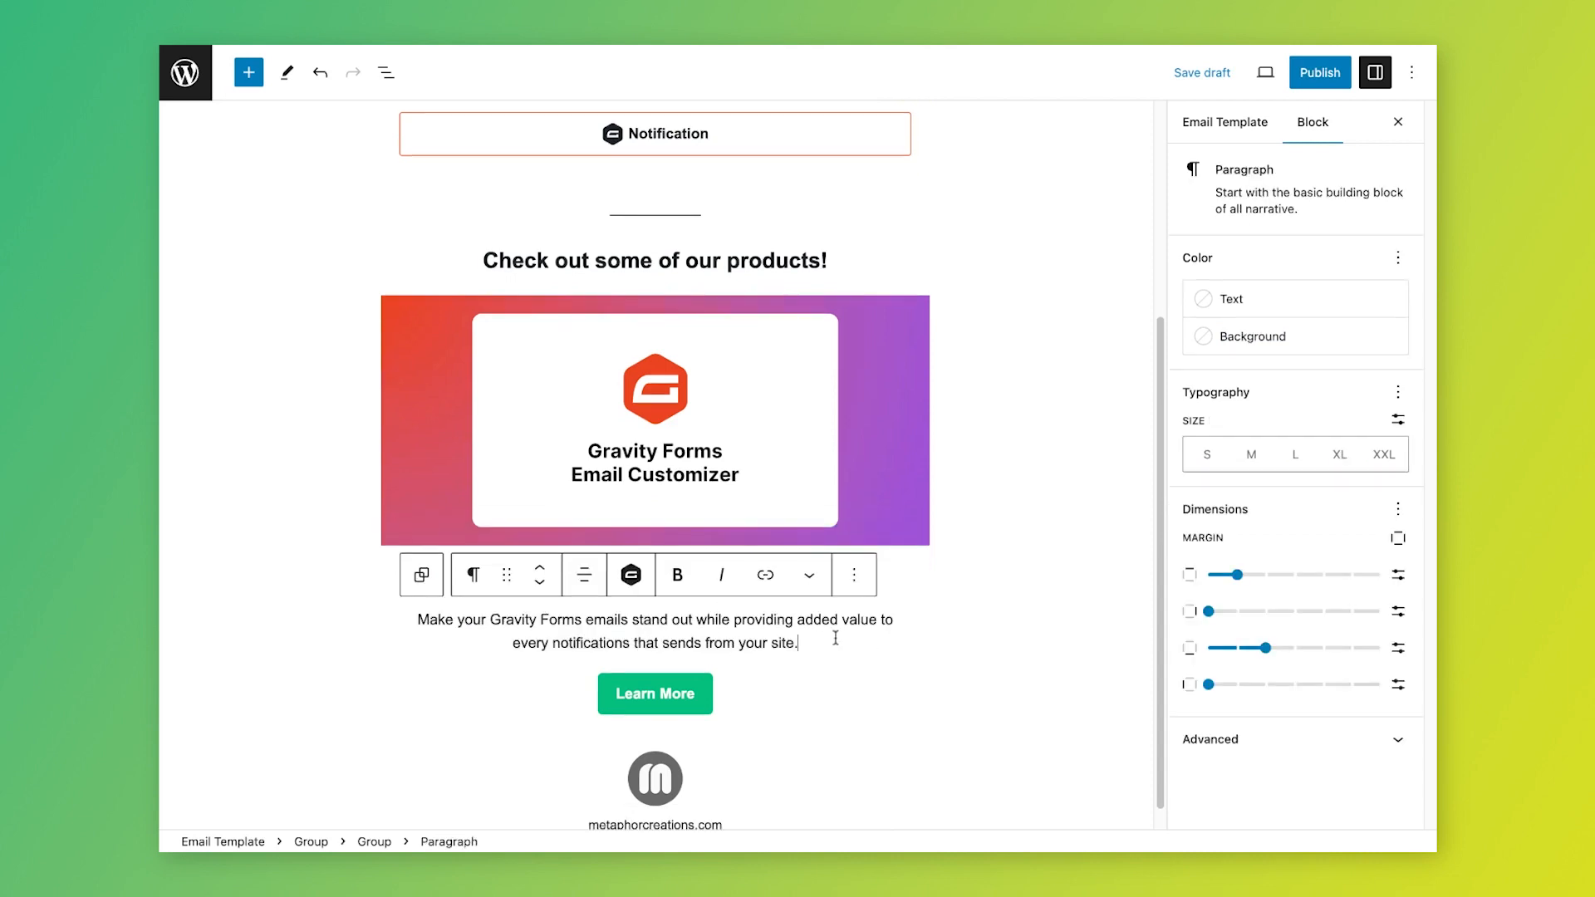
Step: Insert a List block below the paragraph with four items on block-editor templates, a default template, custom notification templates and Gravity Forms merge tags
{"action": "key", "text": "Return"}
{"action": "type", "text": "/li"}
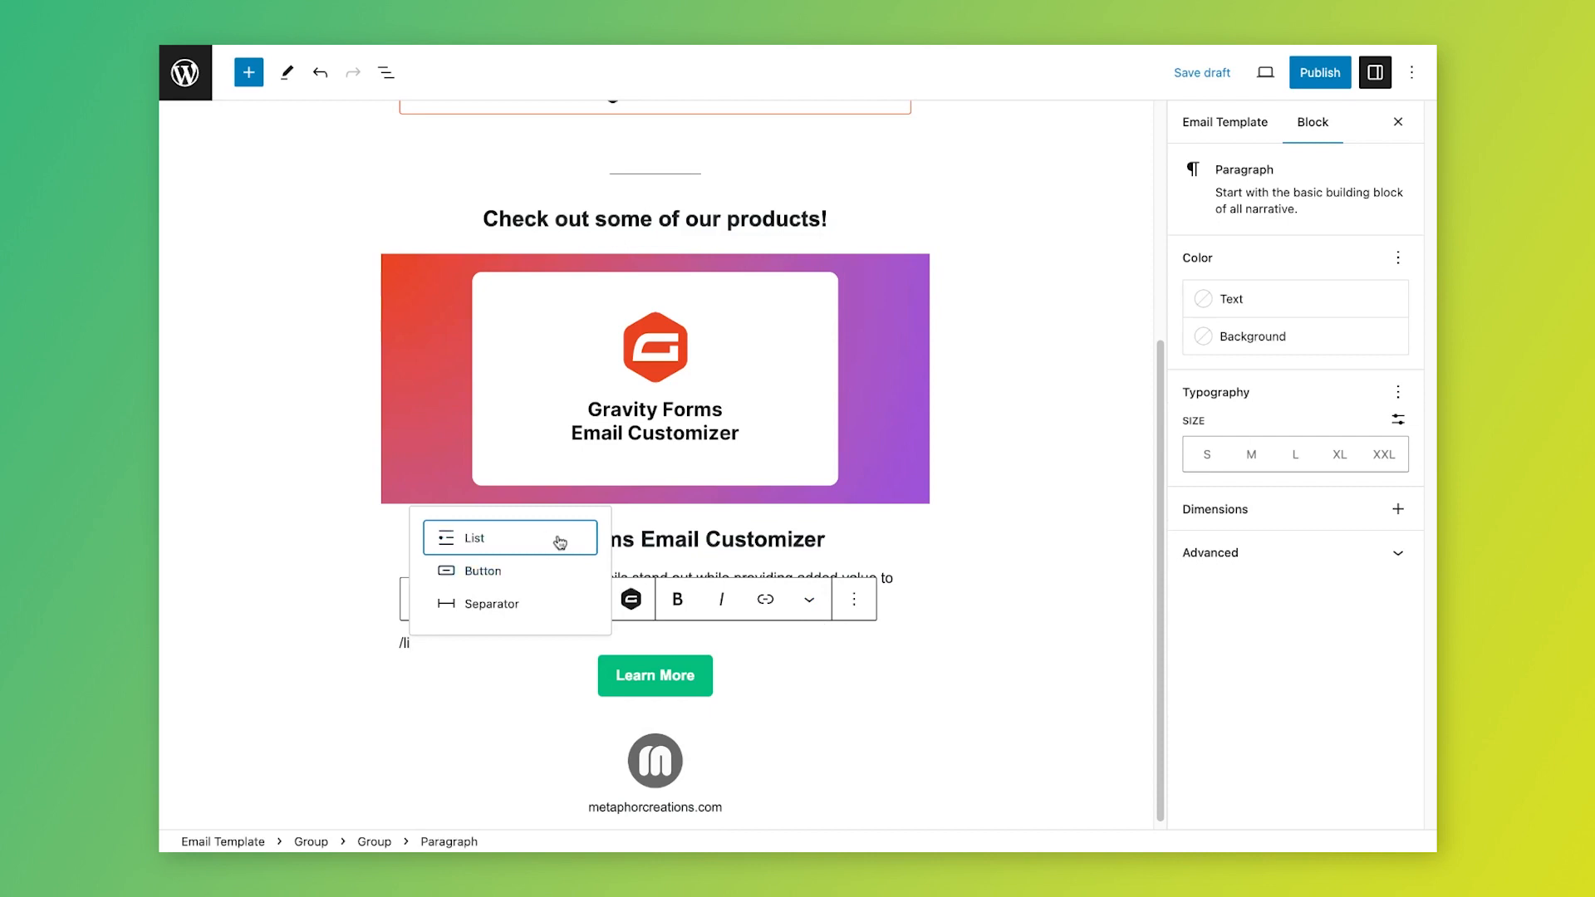
{"action": "left_click", "coordinate": [560, 542]}
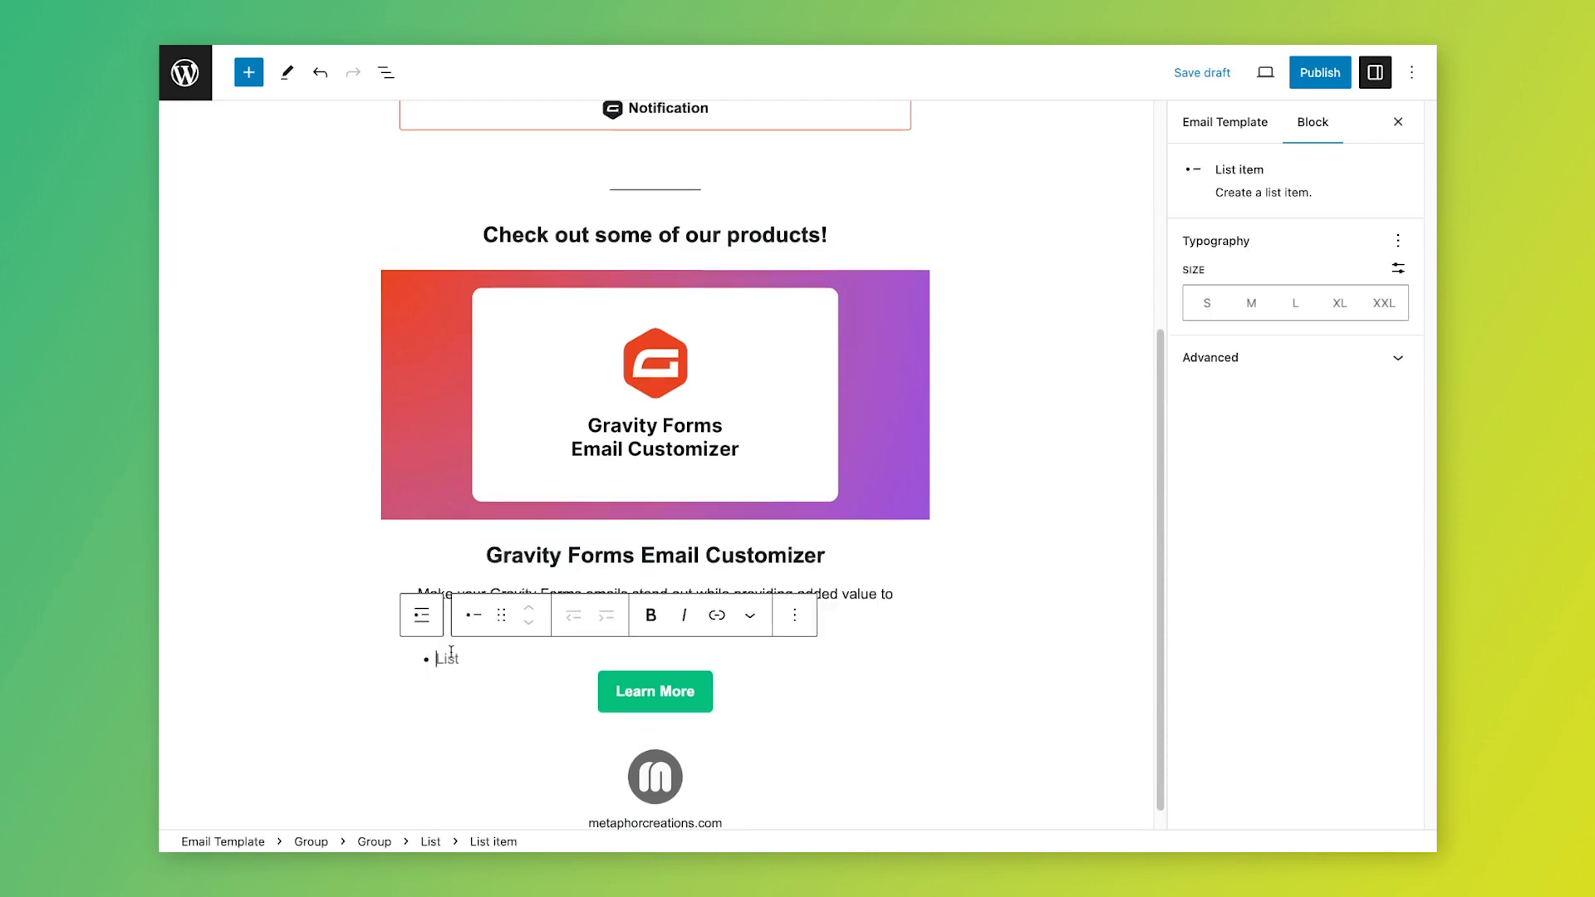
{"action": "type", "text": "Build templates with ease using the block editor Set a default template to use with all form submissions Add custom templates to individual notifications Use default and custom Gravity Forms merge tags"}
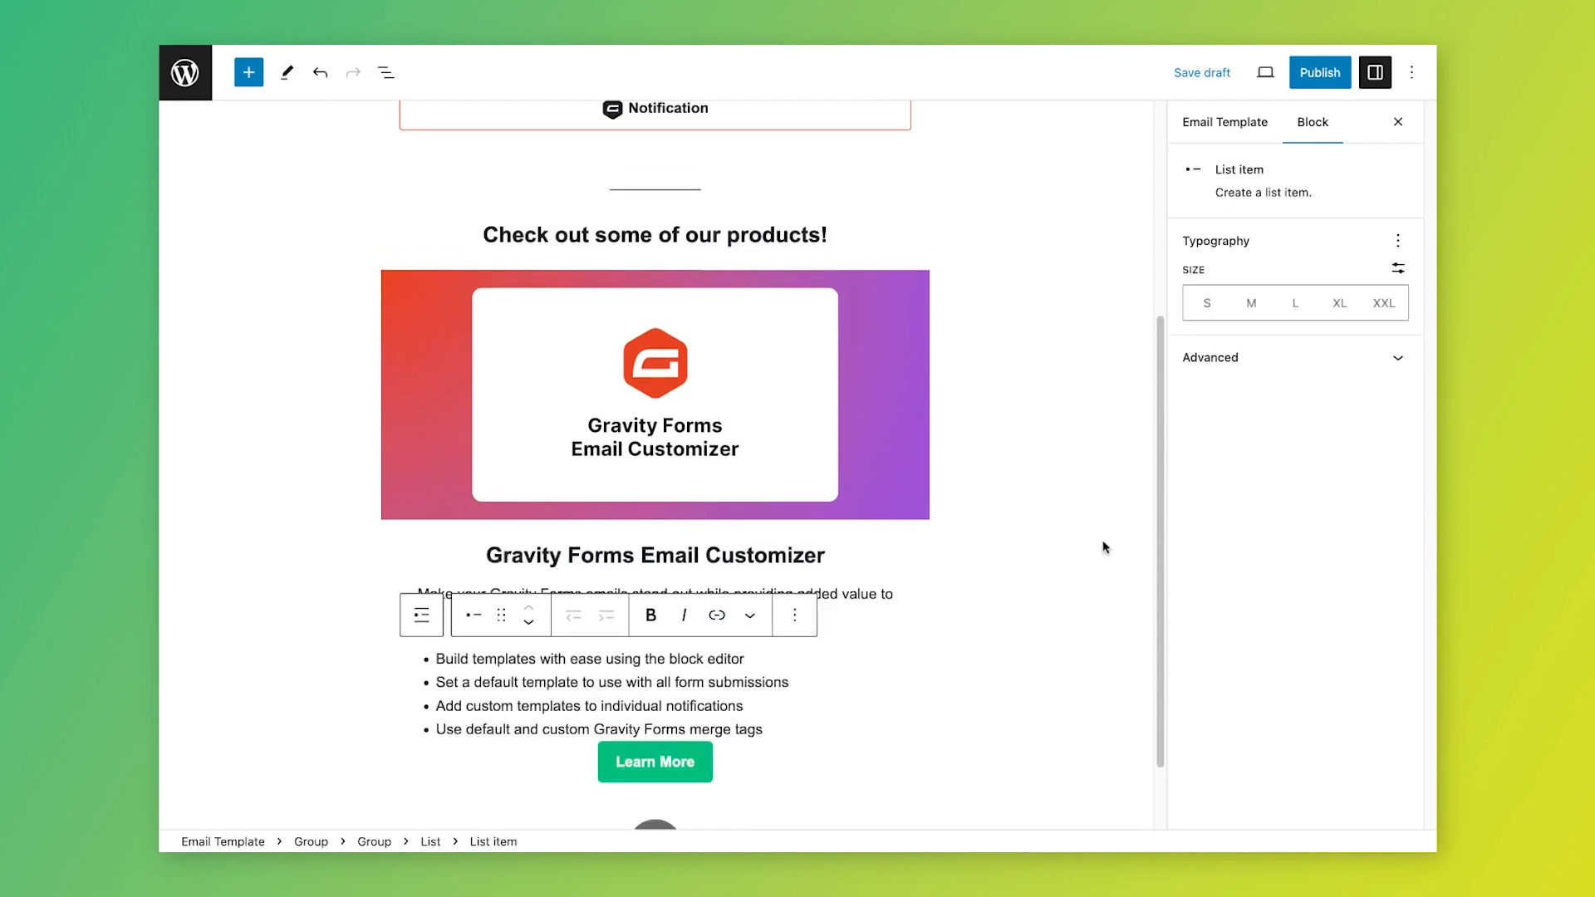
Step: Set the text color of the whole feature list to the custom hex value 555555
{"action": "left_click", "coordinate": [421, 616]}
{"action": "left_click", "coordinate": [1219, 300]}
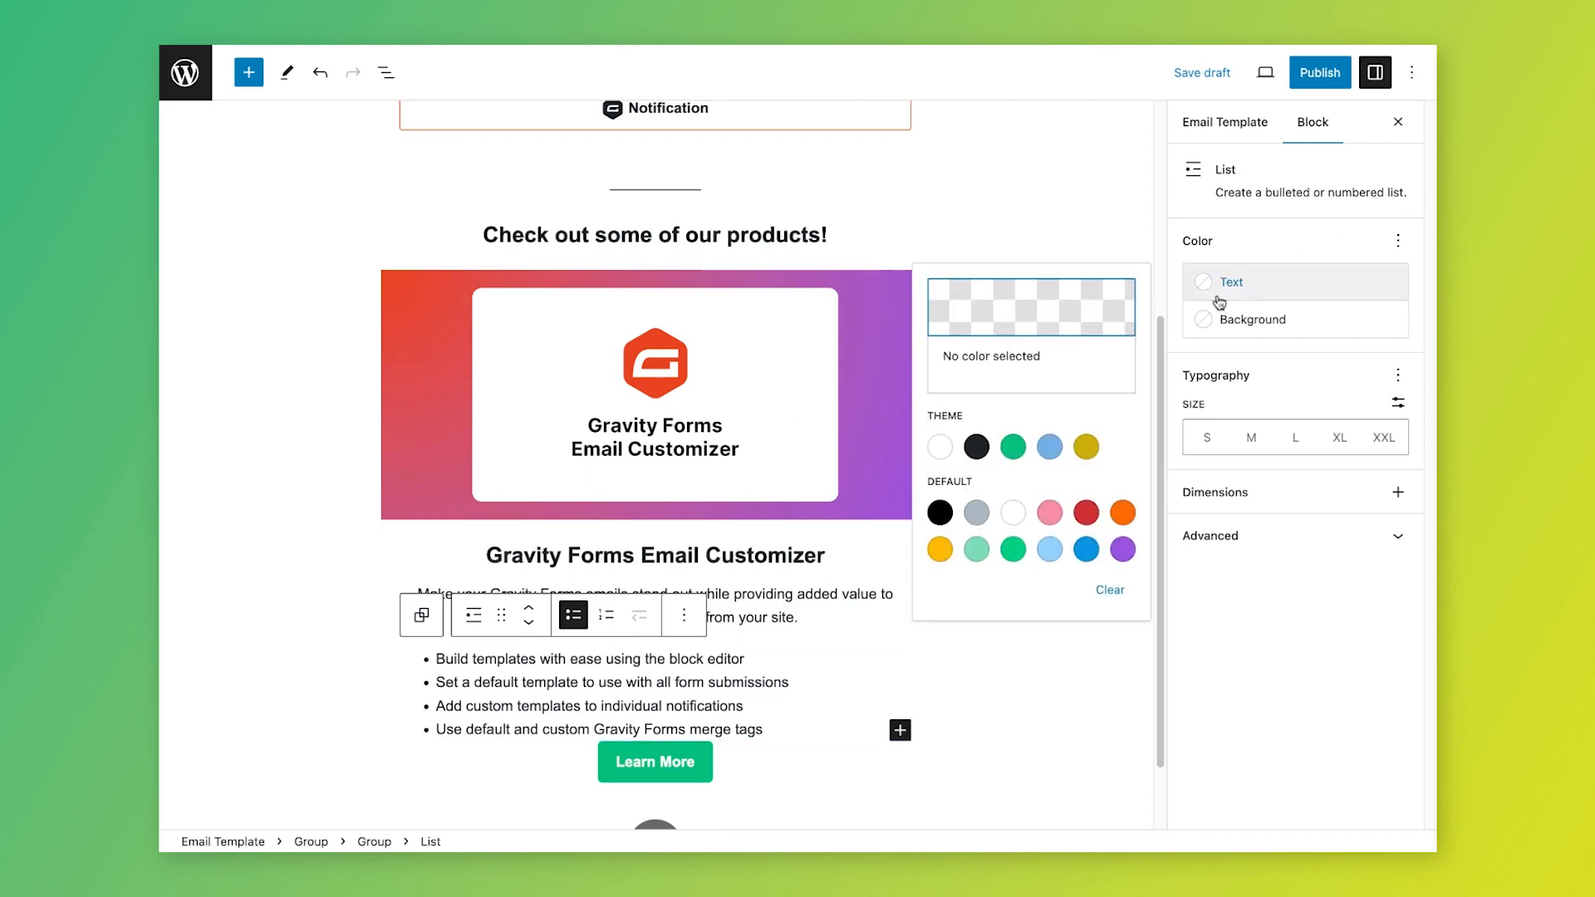
{"action": "left_click", "coordinate": [1003, 328]}
{"action": "double_click", "coordinate": [774, 626]}
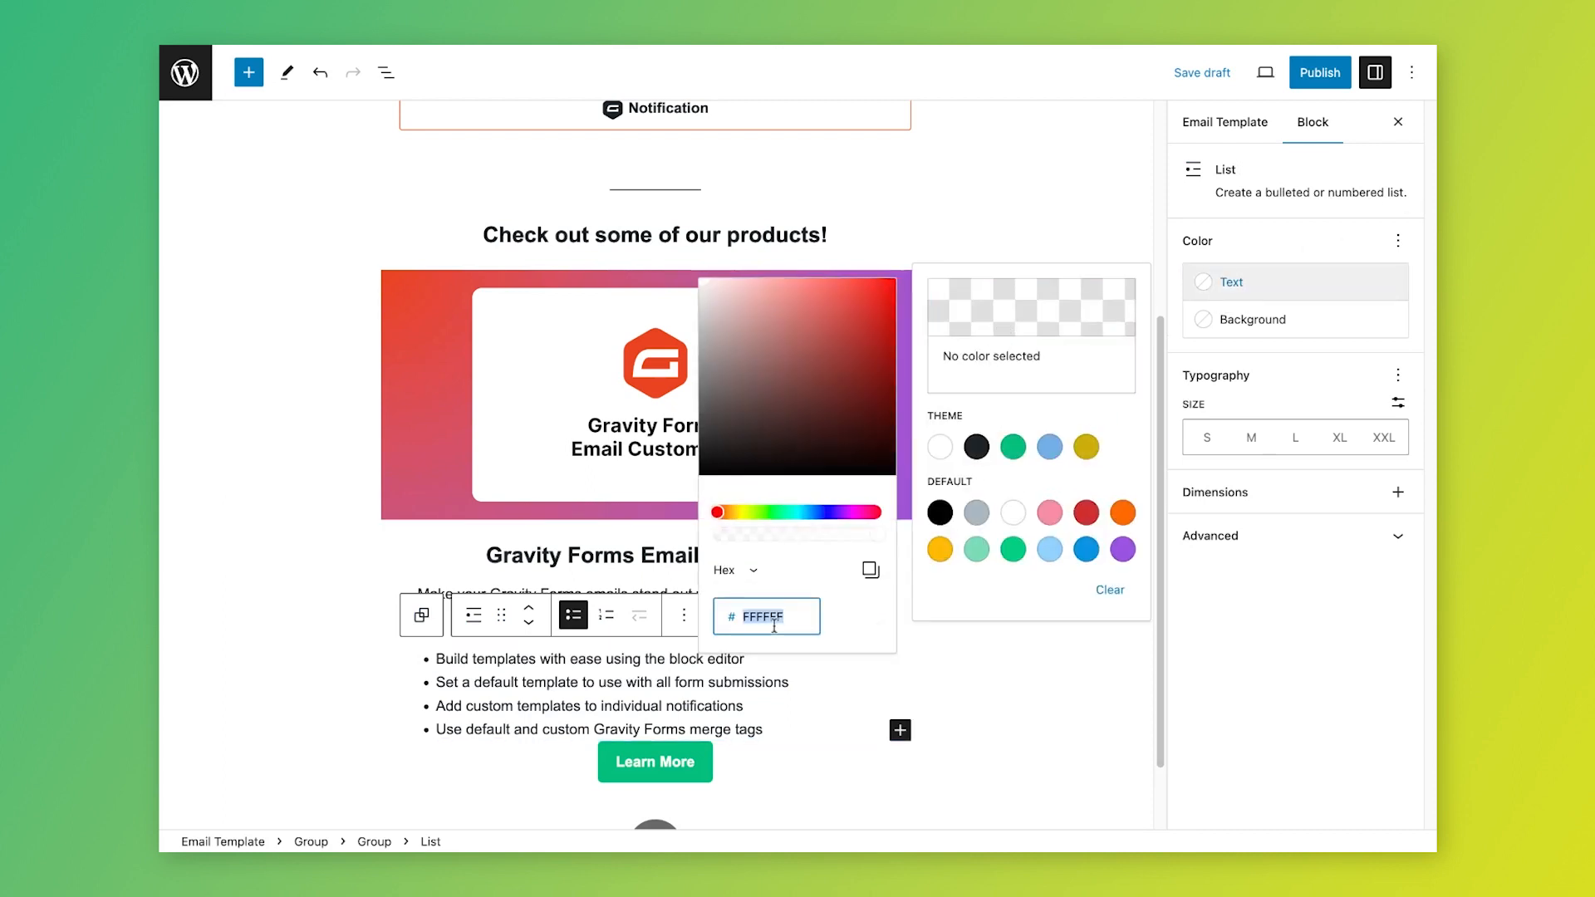
{"action": "type", "text": "555555"}
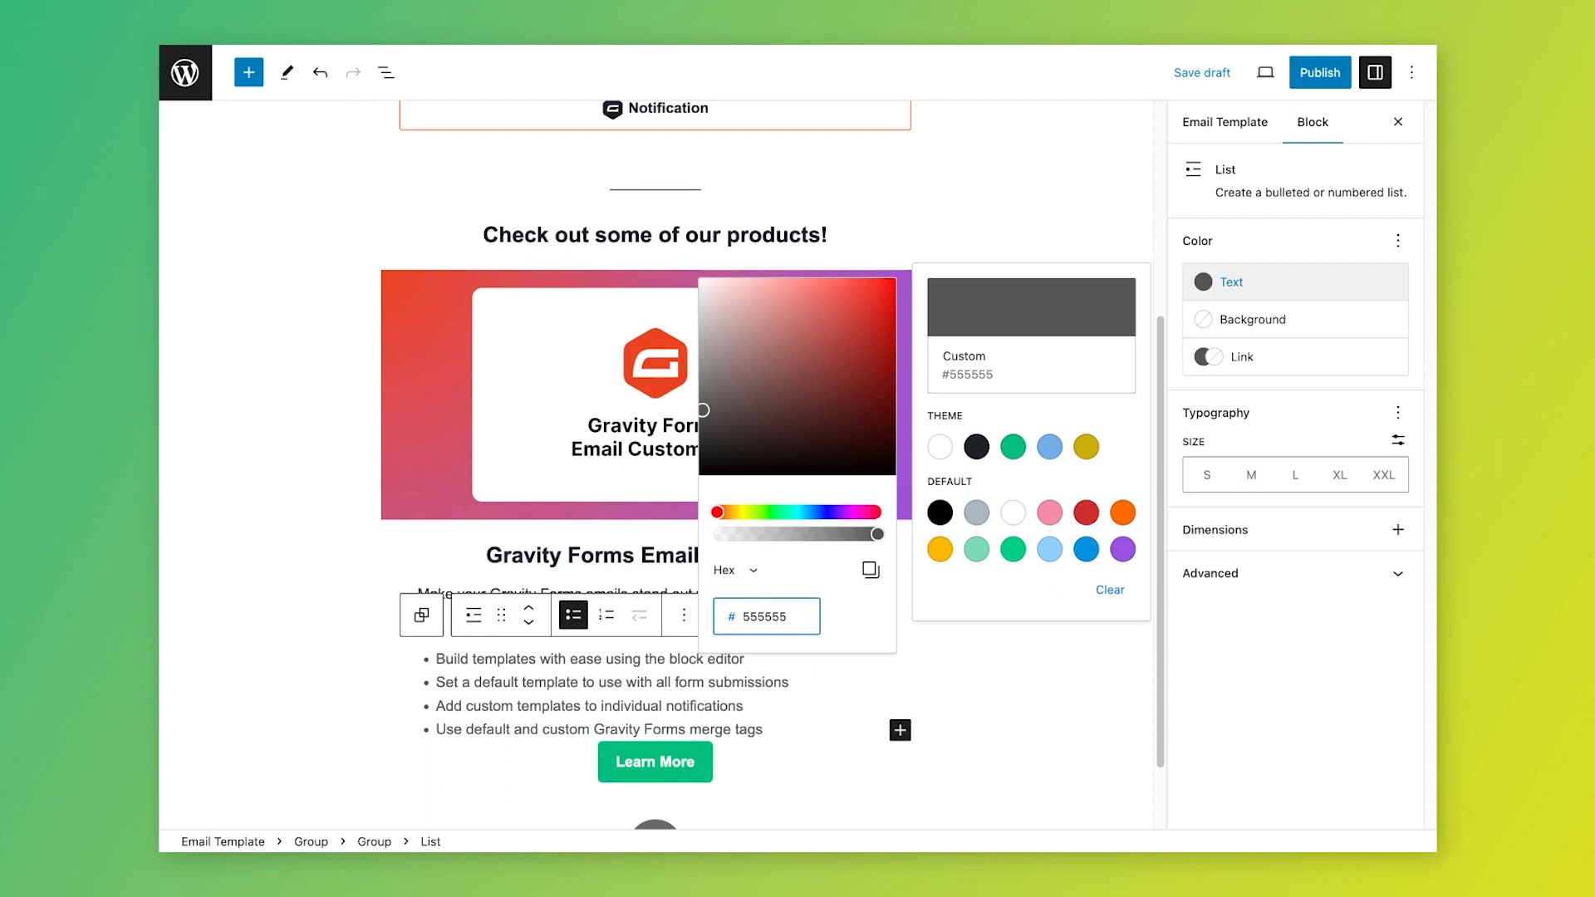
Step: Enable margin settings for the feature list, limit them to the bottom side, and set the bottom margin to 4
{"action": "left_click", "coordinate": [1398, 530]}
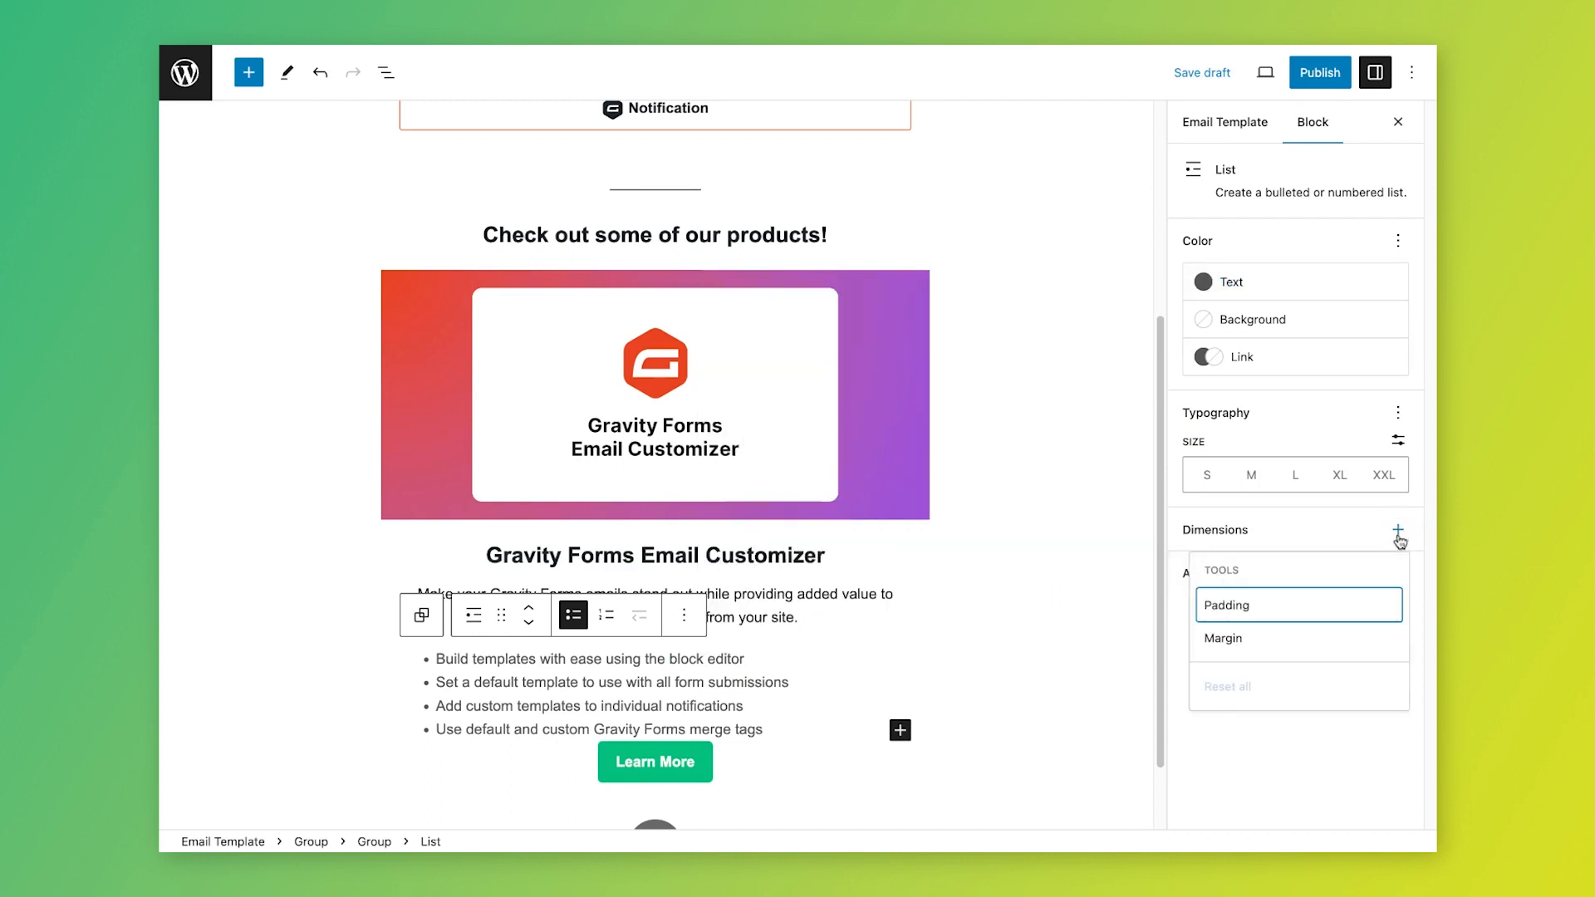
{"action": "left_click", "coordinate": [1279, 641]}
{"action": "left_click", "coordinate": [1268, 770]}
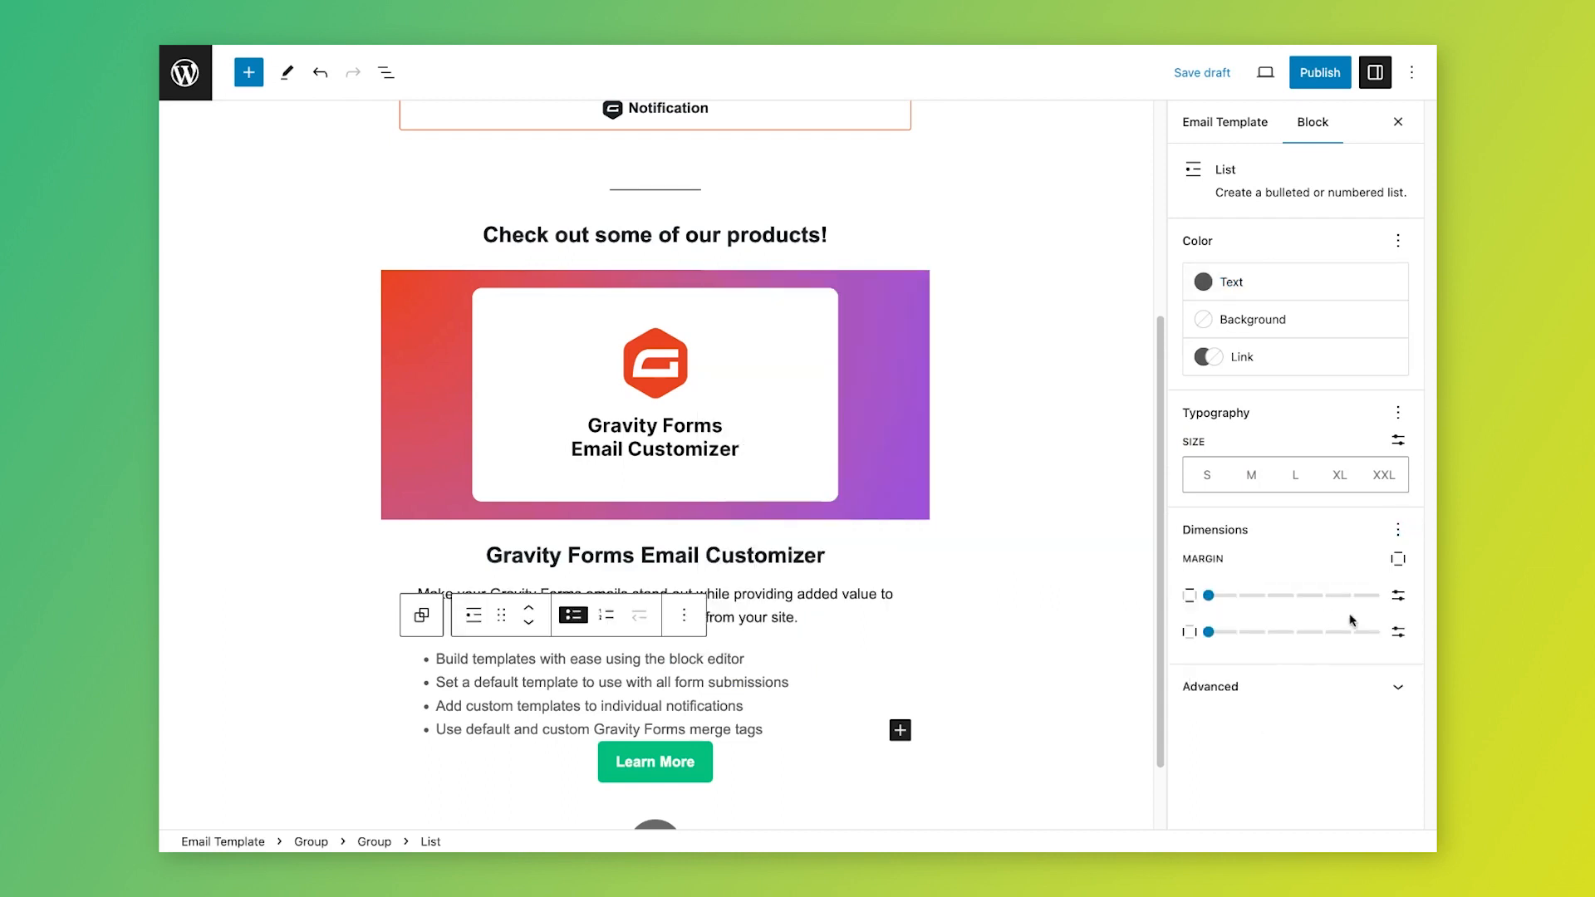
{"action": "left_click", "coordinate": [1398, 558]}
{"action": "left_click", "coordinate": [1237, 703]}
{"action": "left_click_drag", "start_coordinate": [1182, 594], "coordinate": [1279, 591]}
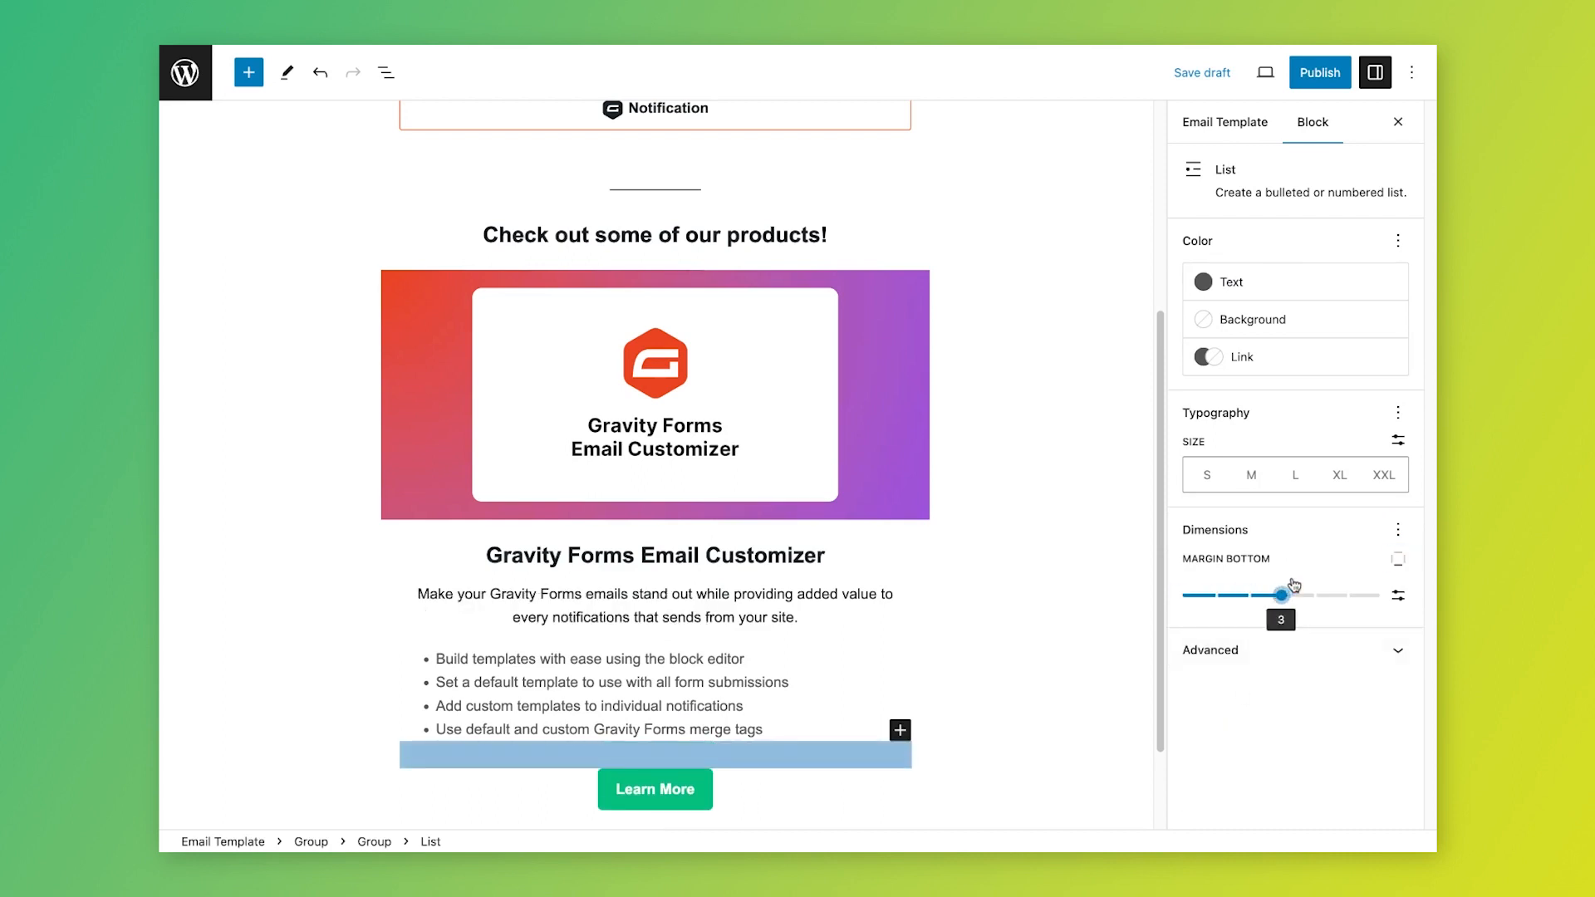
{"action": "left_click_drag", "start_coordinate": [1293, 584], "coordinate": [1313, 584]}
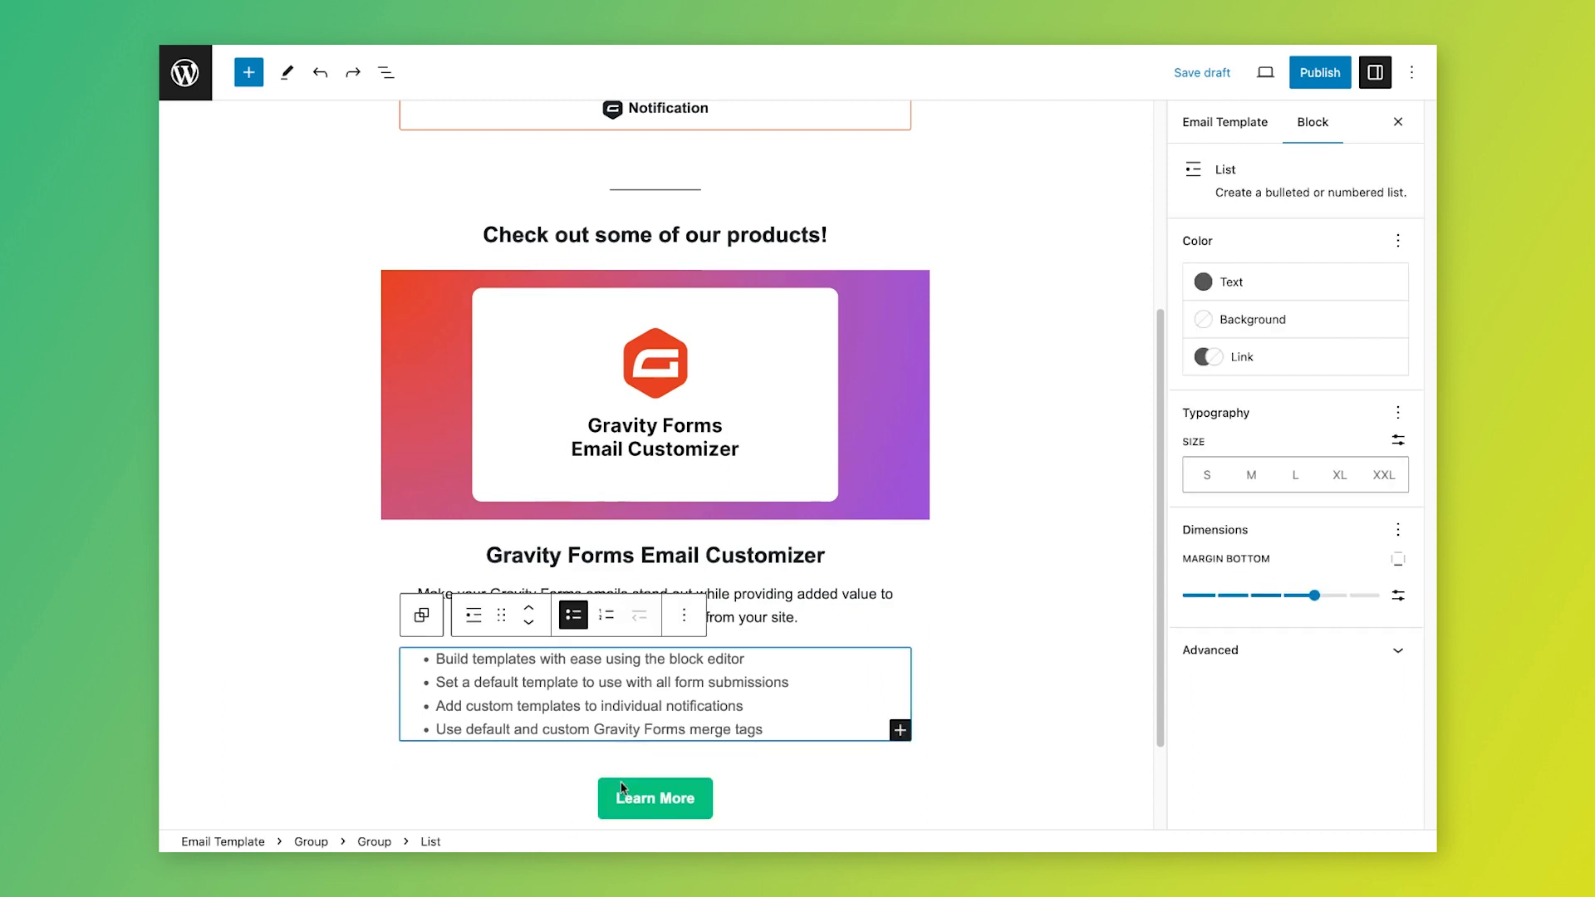
Step: Set the background color of the Learn More button to the custom hex value EB4321
{"action": "left_click", "coordinate": [602, 798]}
{"action": "left_click", "coordinate": [1359, 257]}
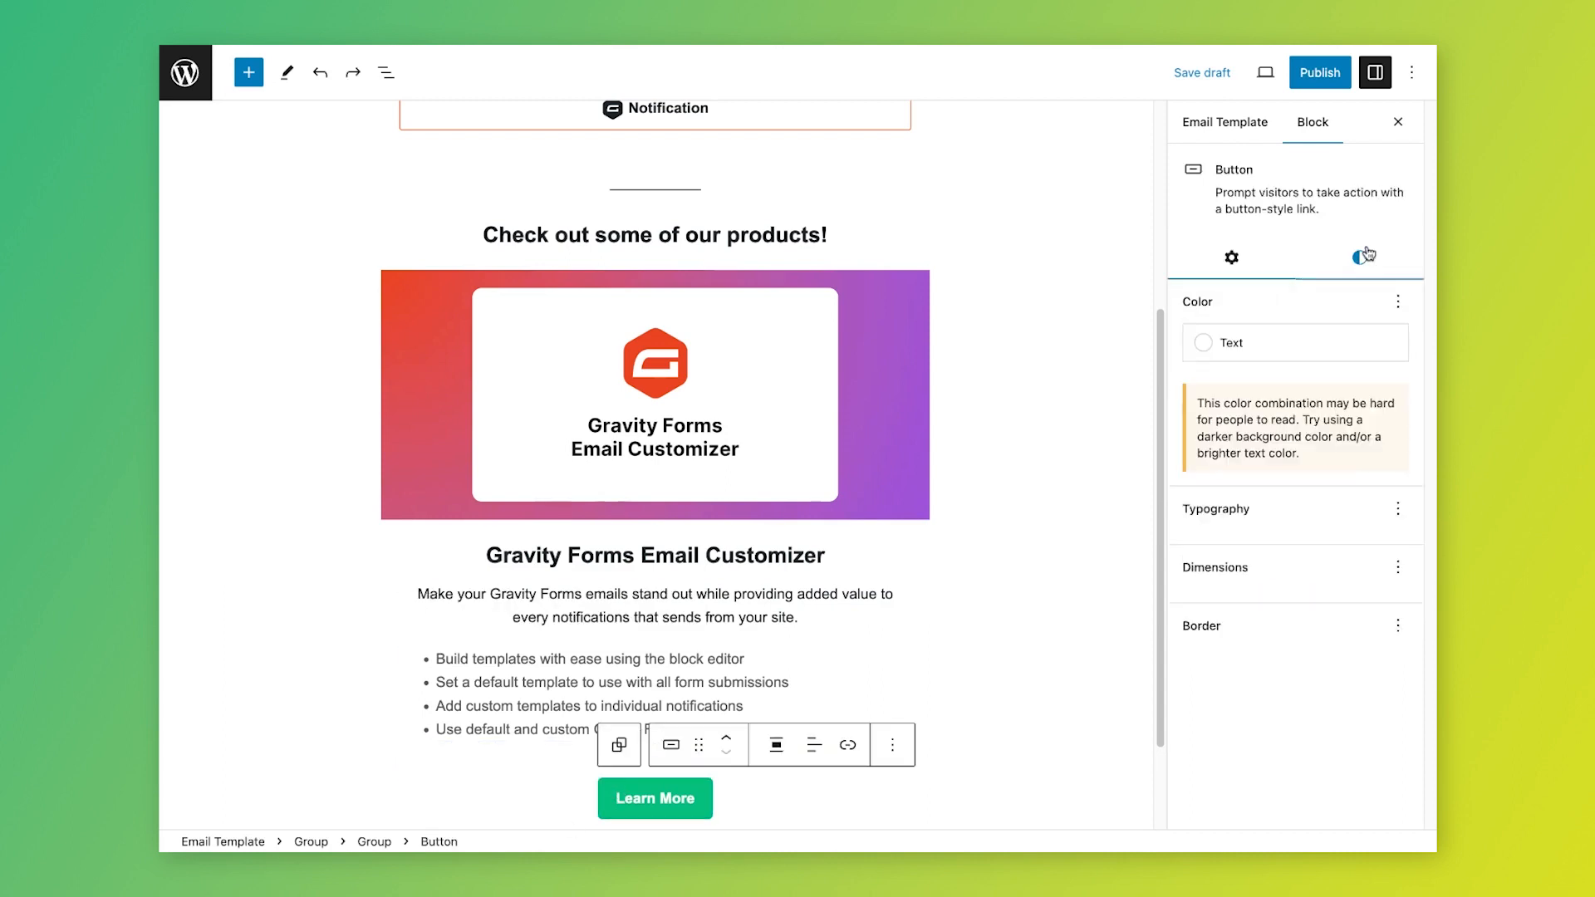
{"action": "left_click", "coordinate": [1229, 379]}
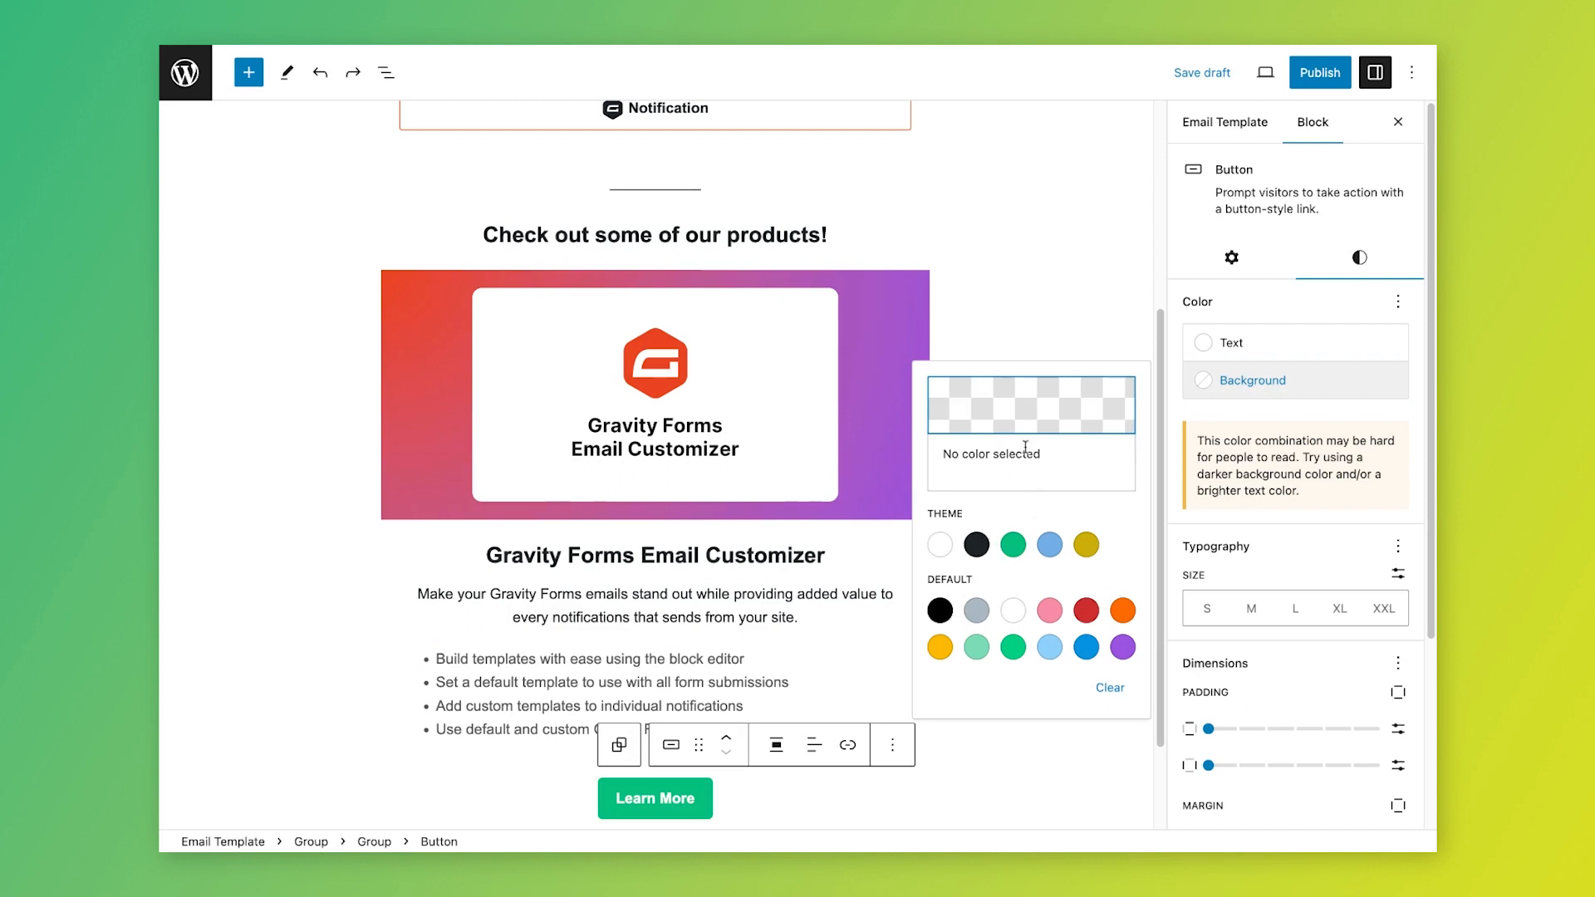
{"action": "left_click", "coordinate": [1025, 446]}
{"action": "double_click", "coordinate": [771, 715]}
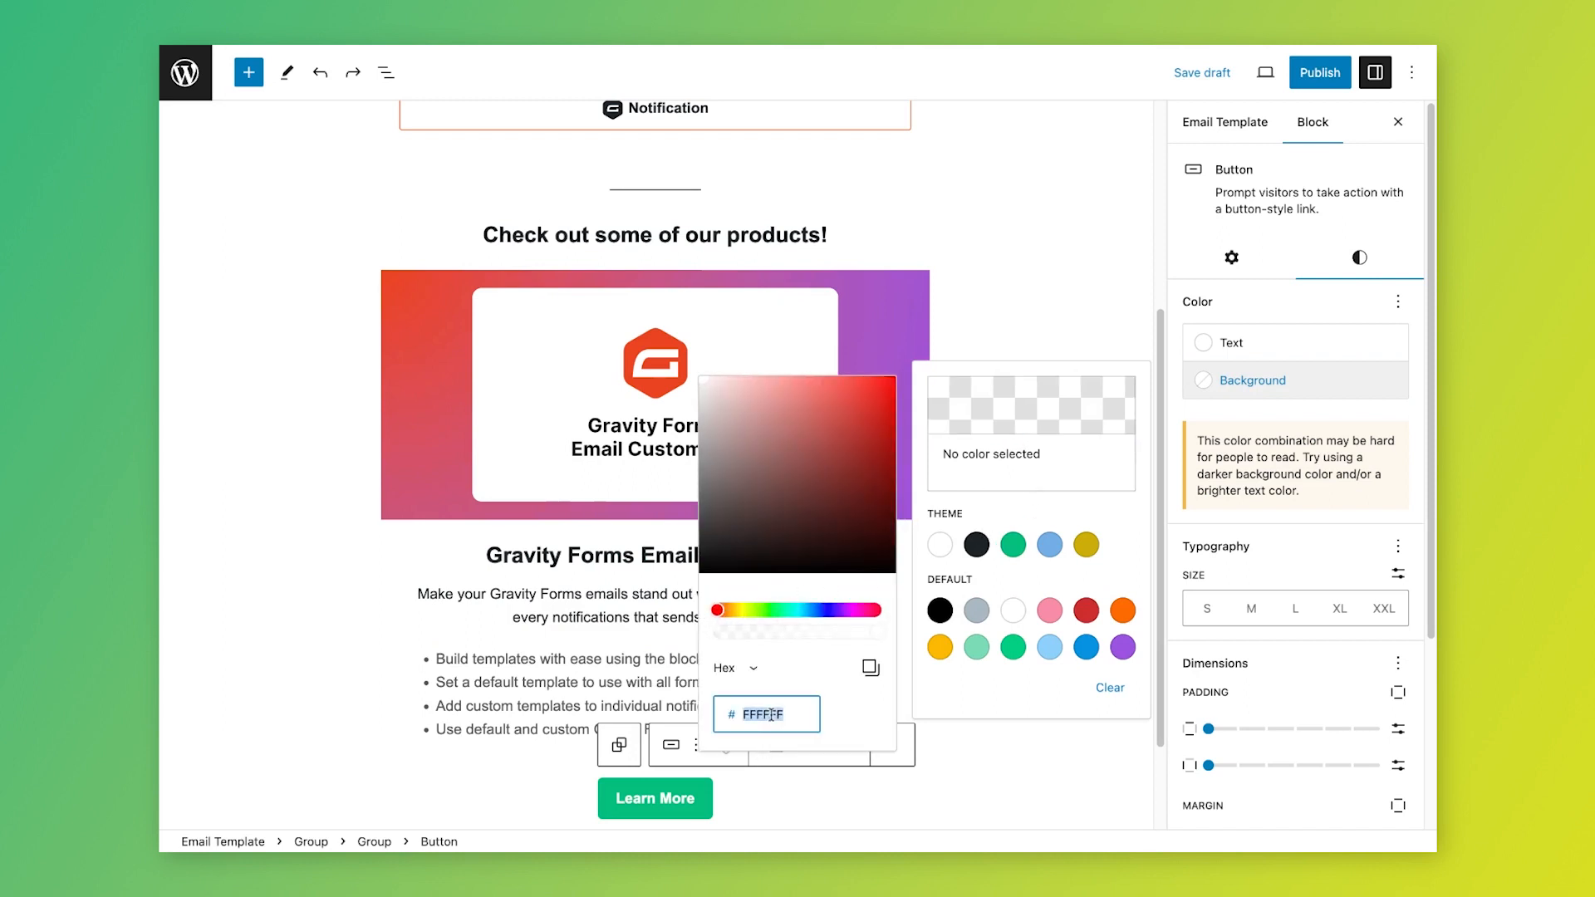
{"action": "type", "text": "EB4321"}
{"action": "left_click", "coordinate": [706, 803]}
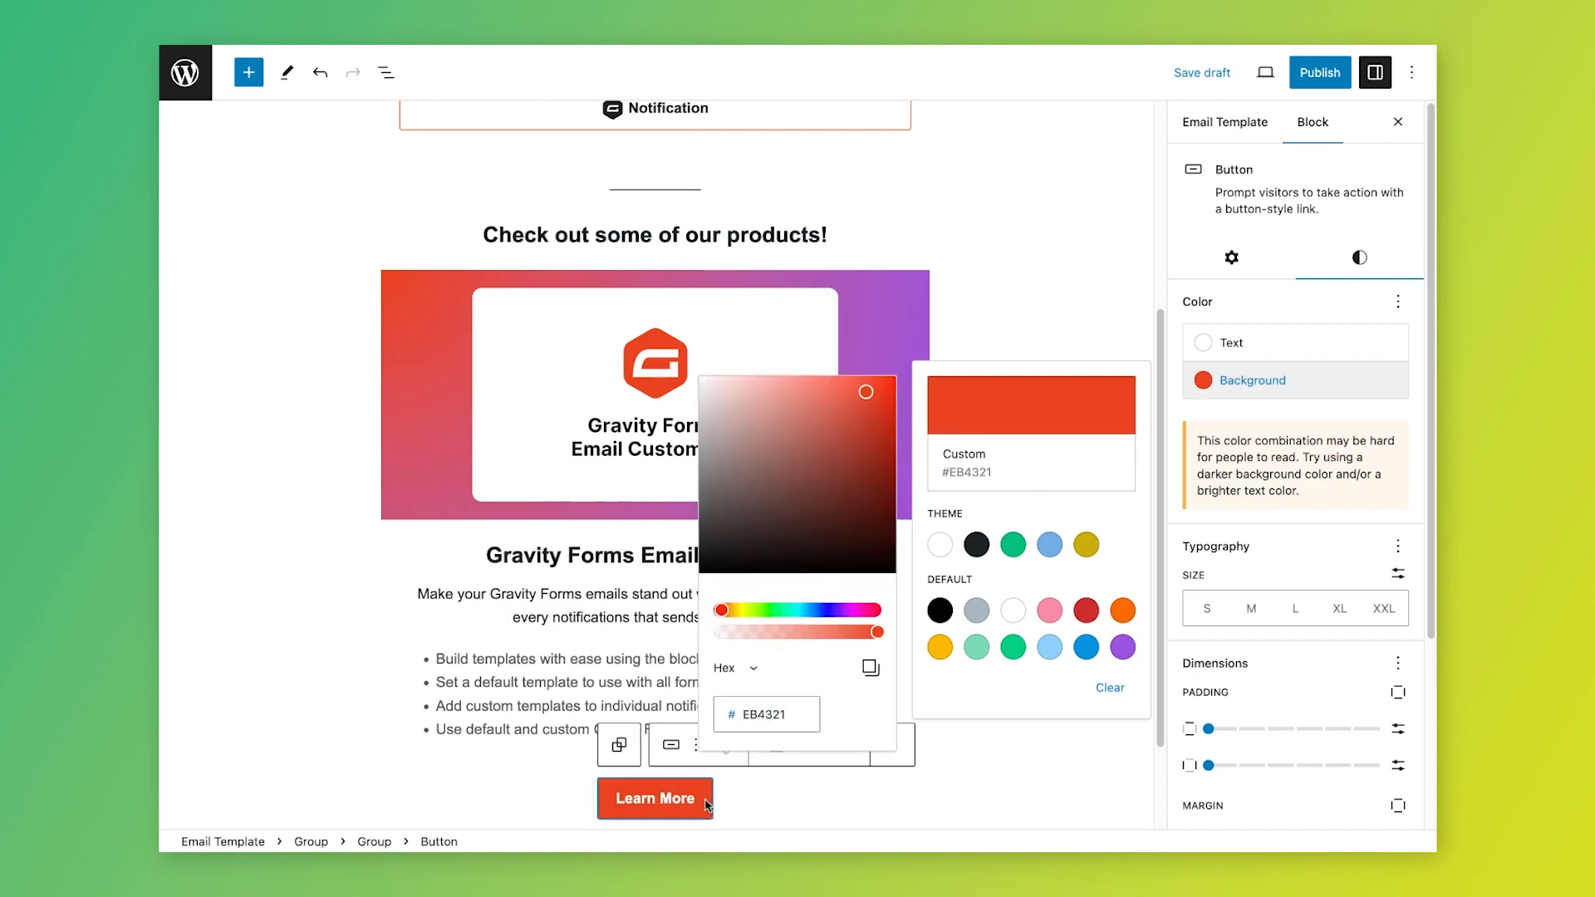
{"action": "left_click", "coordinate": [842, 742]}
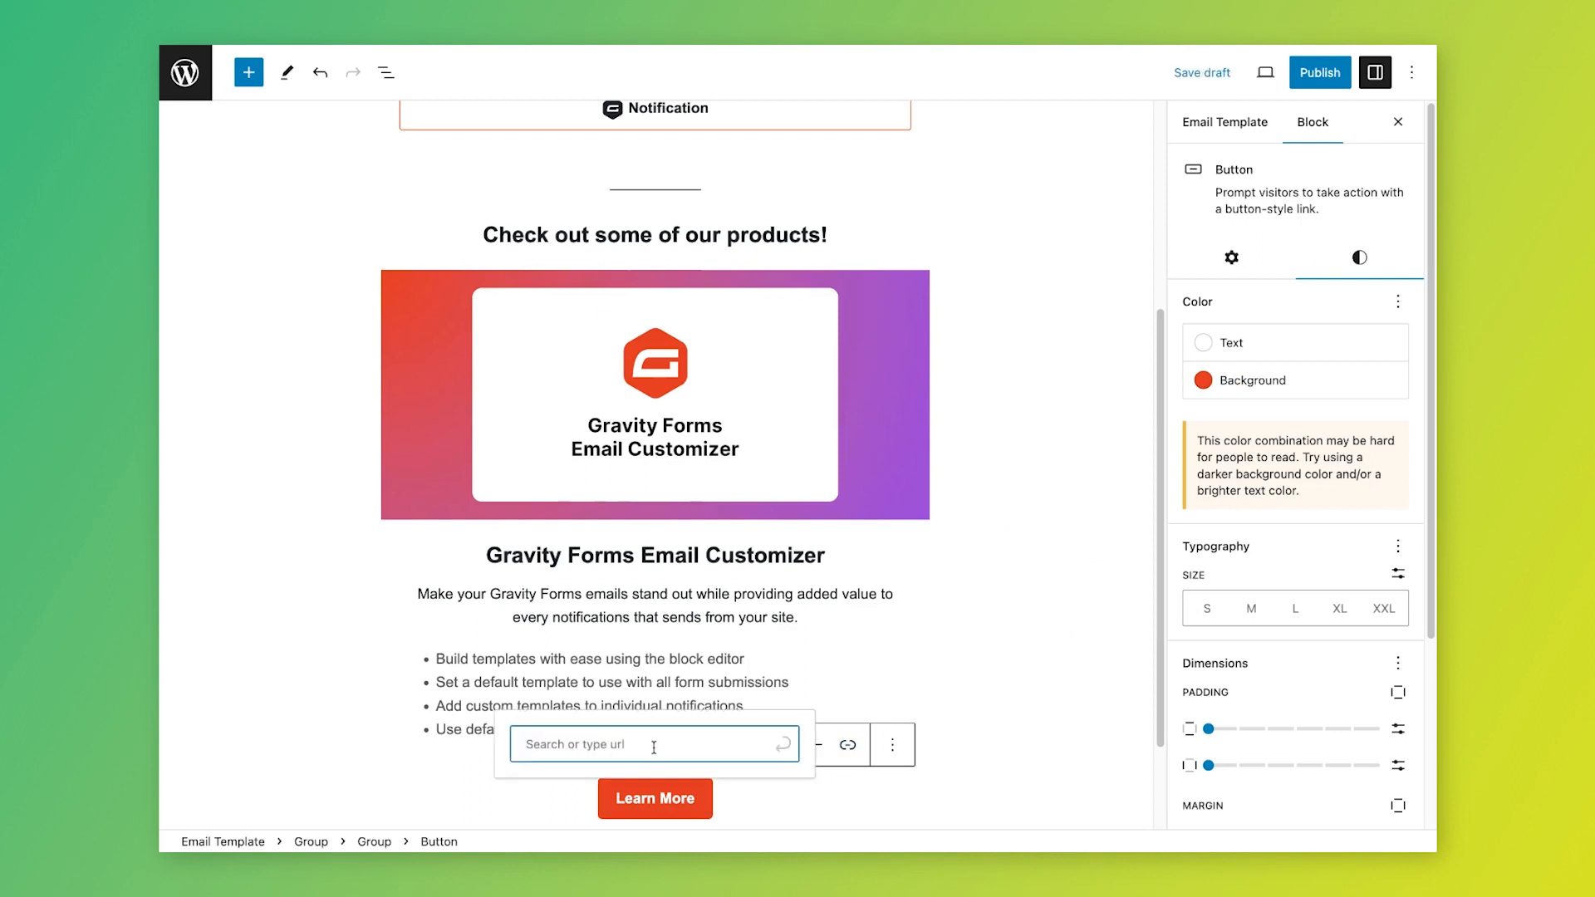
{"action": "type", "text": "https://www.metaphorcreations.com/wordpress-plugins/gravity-forms-email-customizer/"}
{"action": "key", "text": "Return"}
{"action": "scroll", "coordinate": [653, 747], "scroll_direction": "down", "scroll_amount": 2}
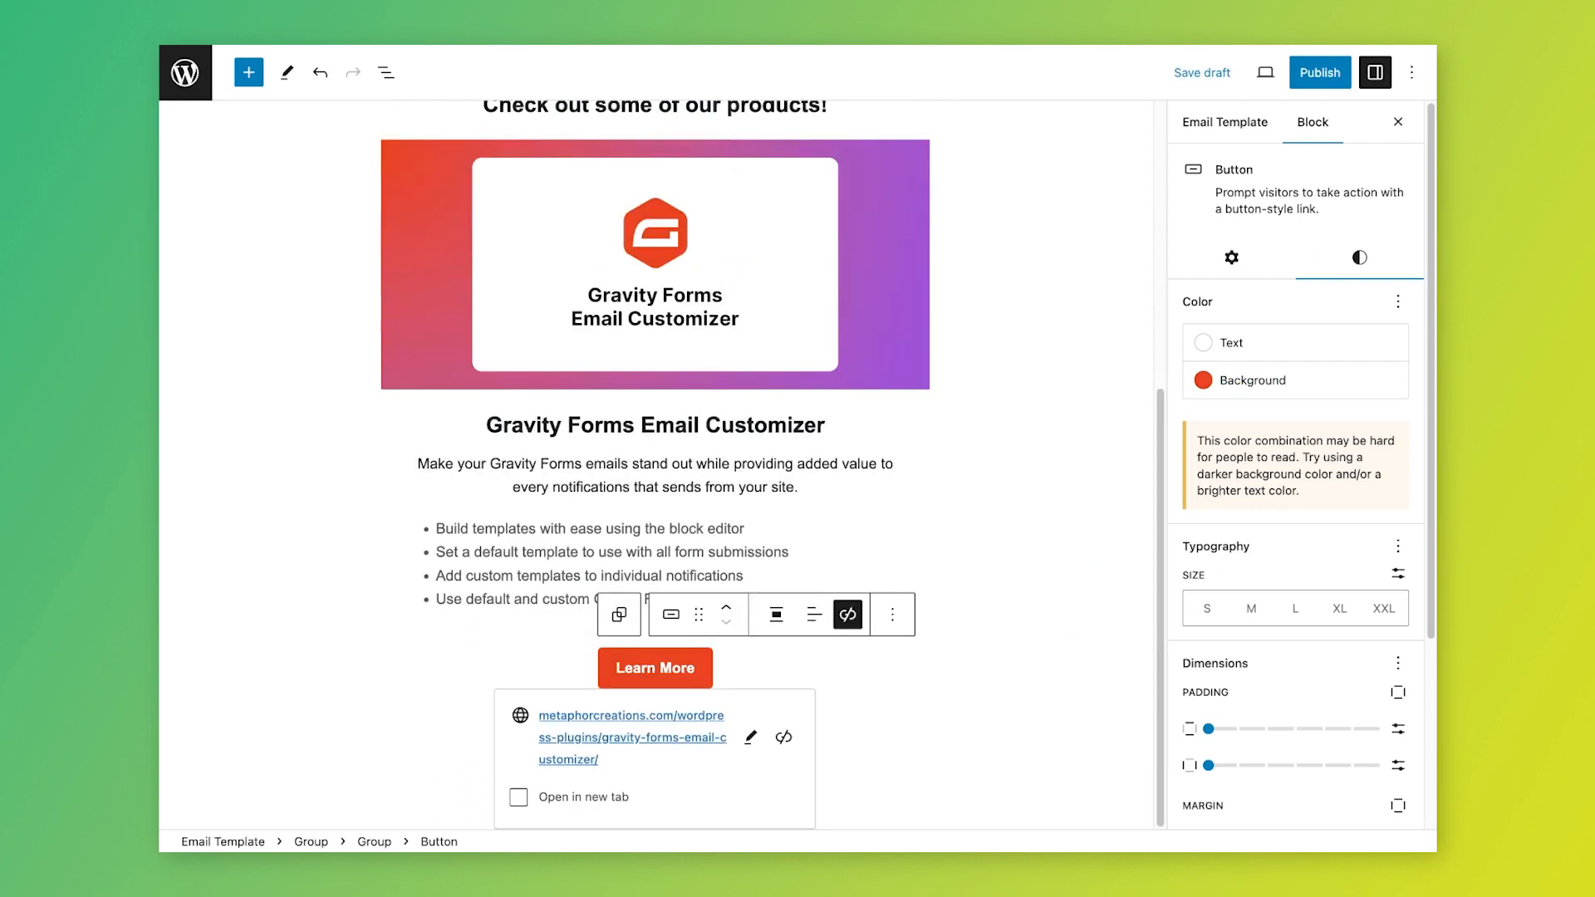
Step: Insert a separator block between the Post Preview group and the Footer group
{"action": "left_click", "coordinate": [386, 73]}
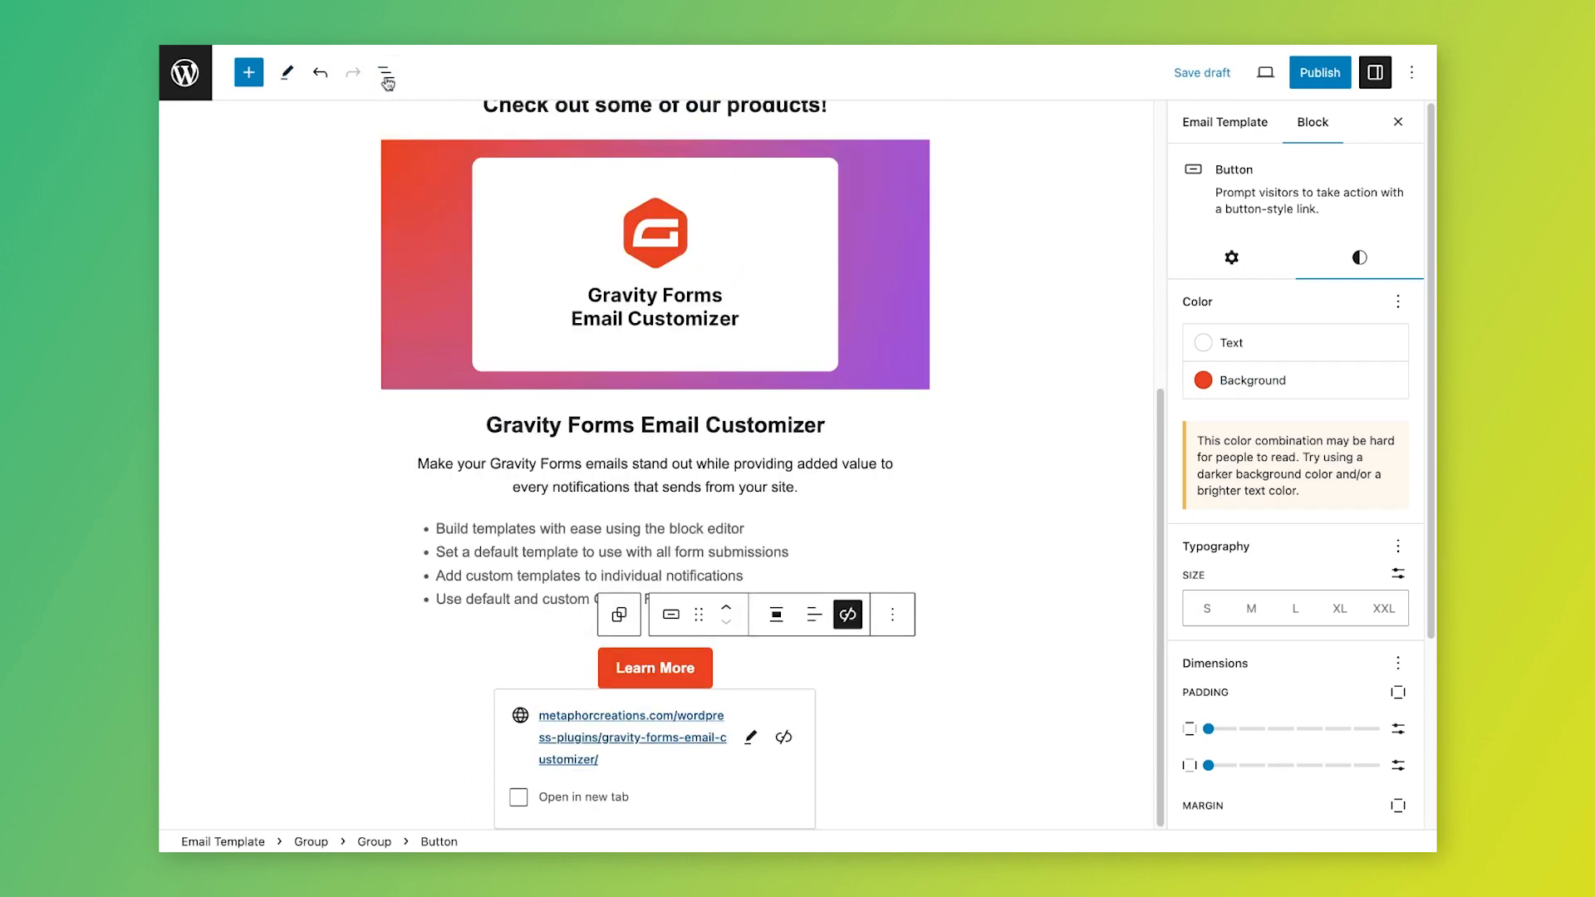
{"action": "left_click", "coordinate": [217, 274]}
{"action": "left_click", "coordinate": [174, 270]}
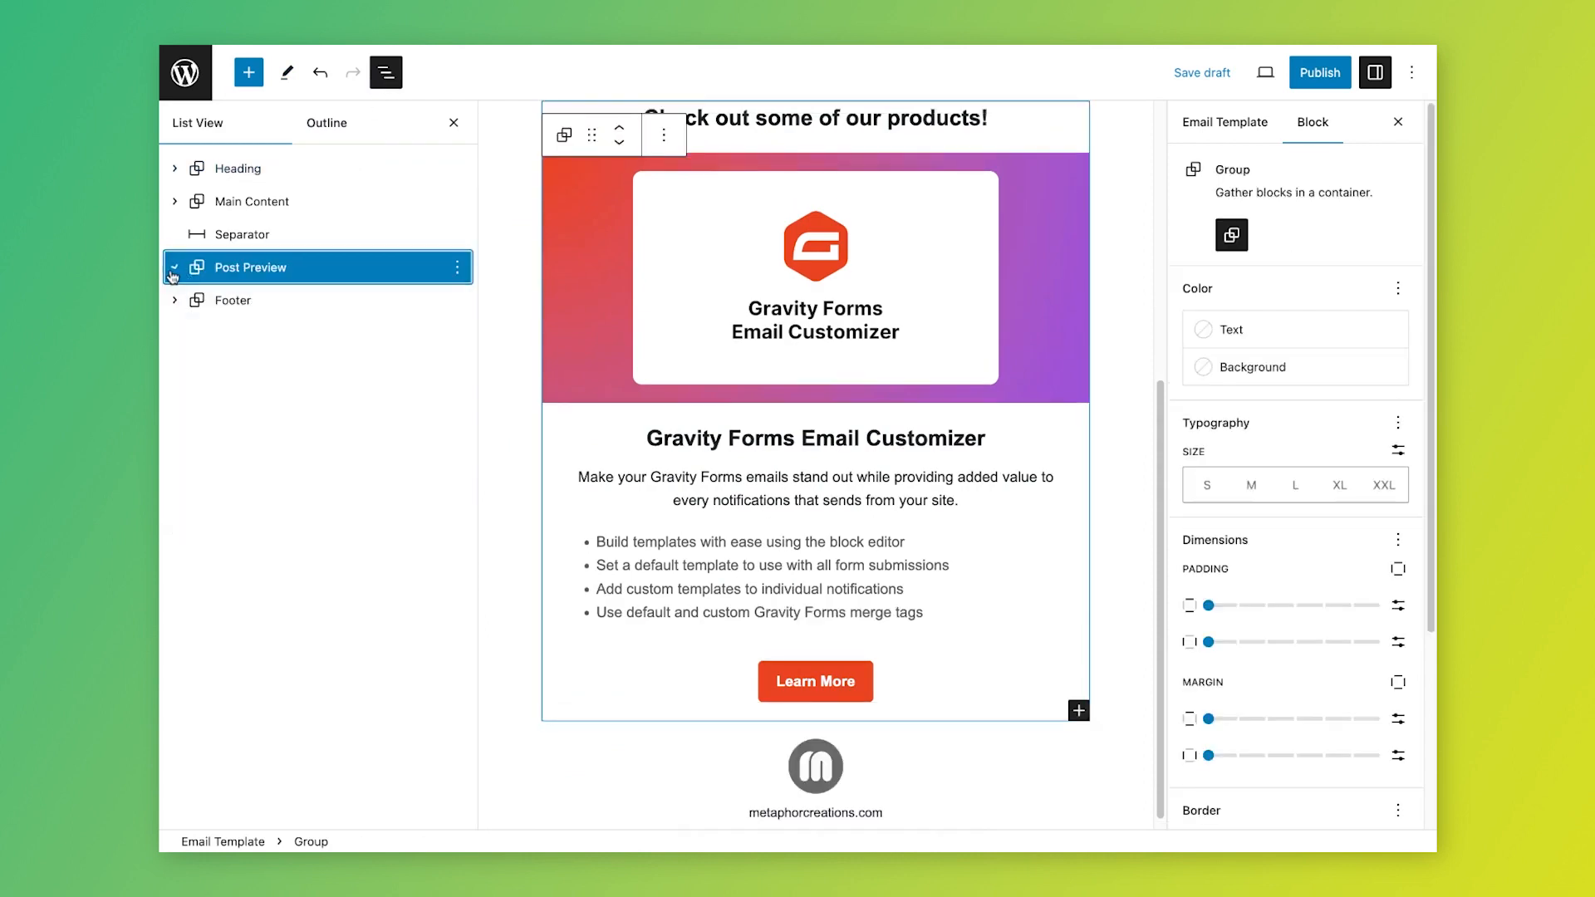
{"action": "left_click", "coordinate": [457, 266]}
{"action": "left_click", "coordinate": [497, 417]}
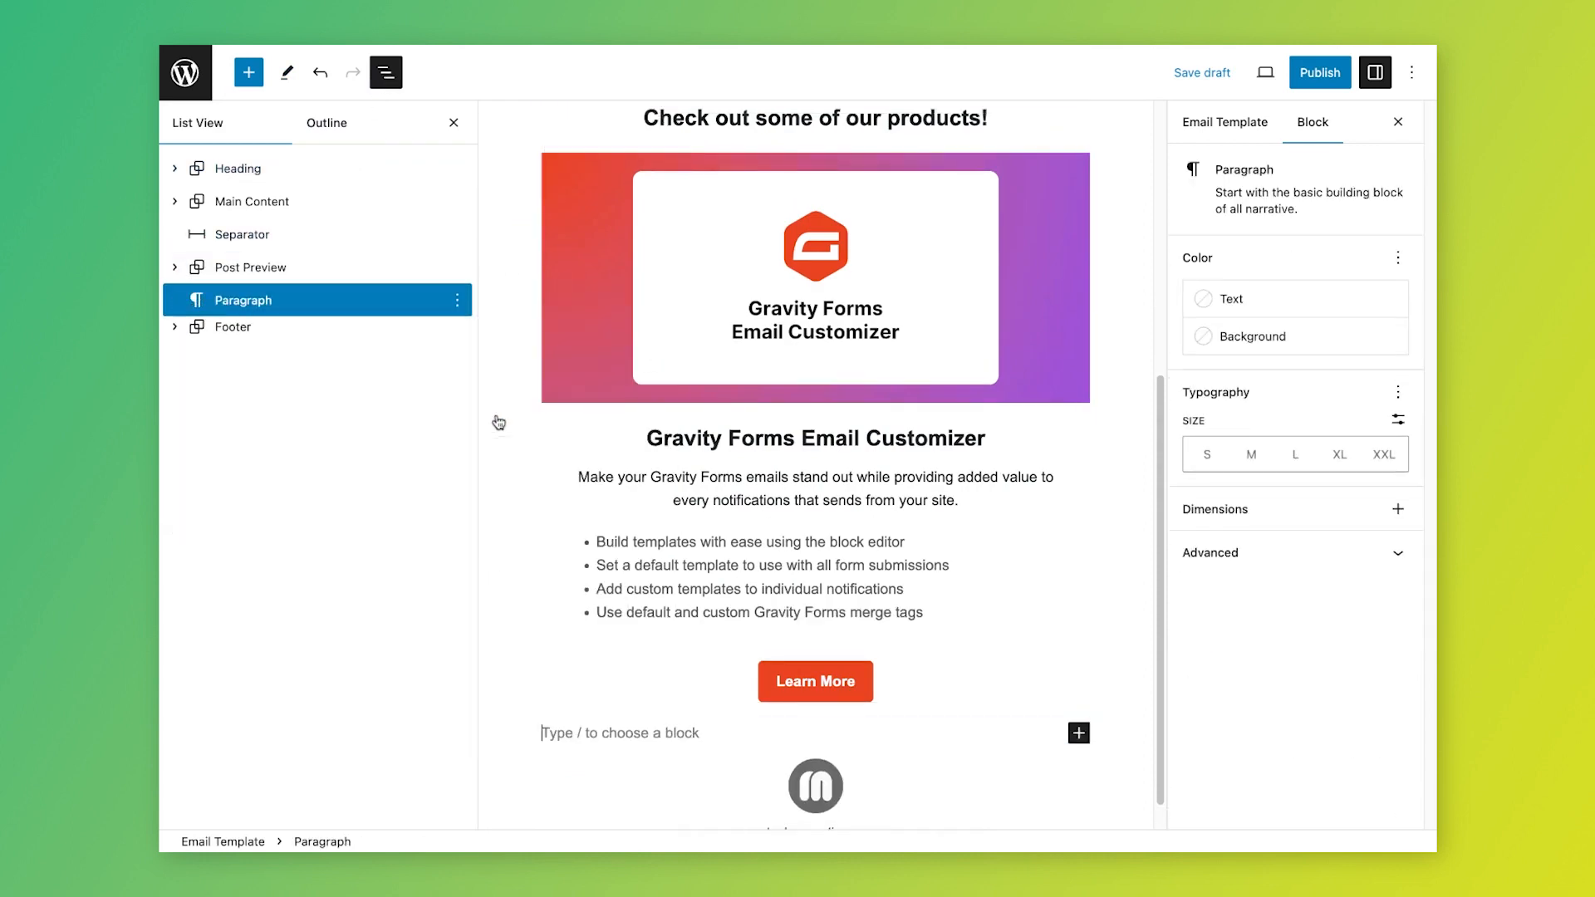
{"action": "type", "text": "/se"}
{"action": "key", "text": "Return"}
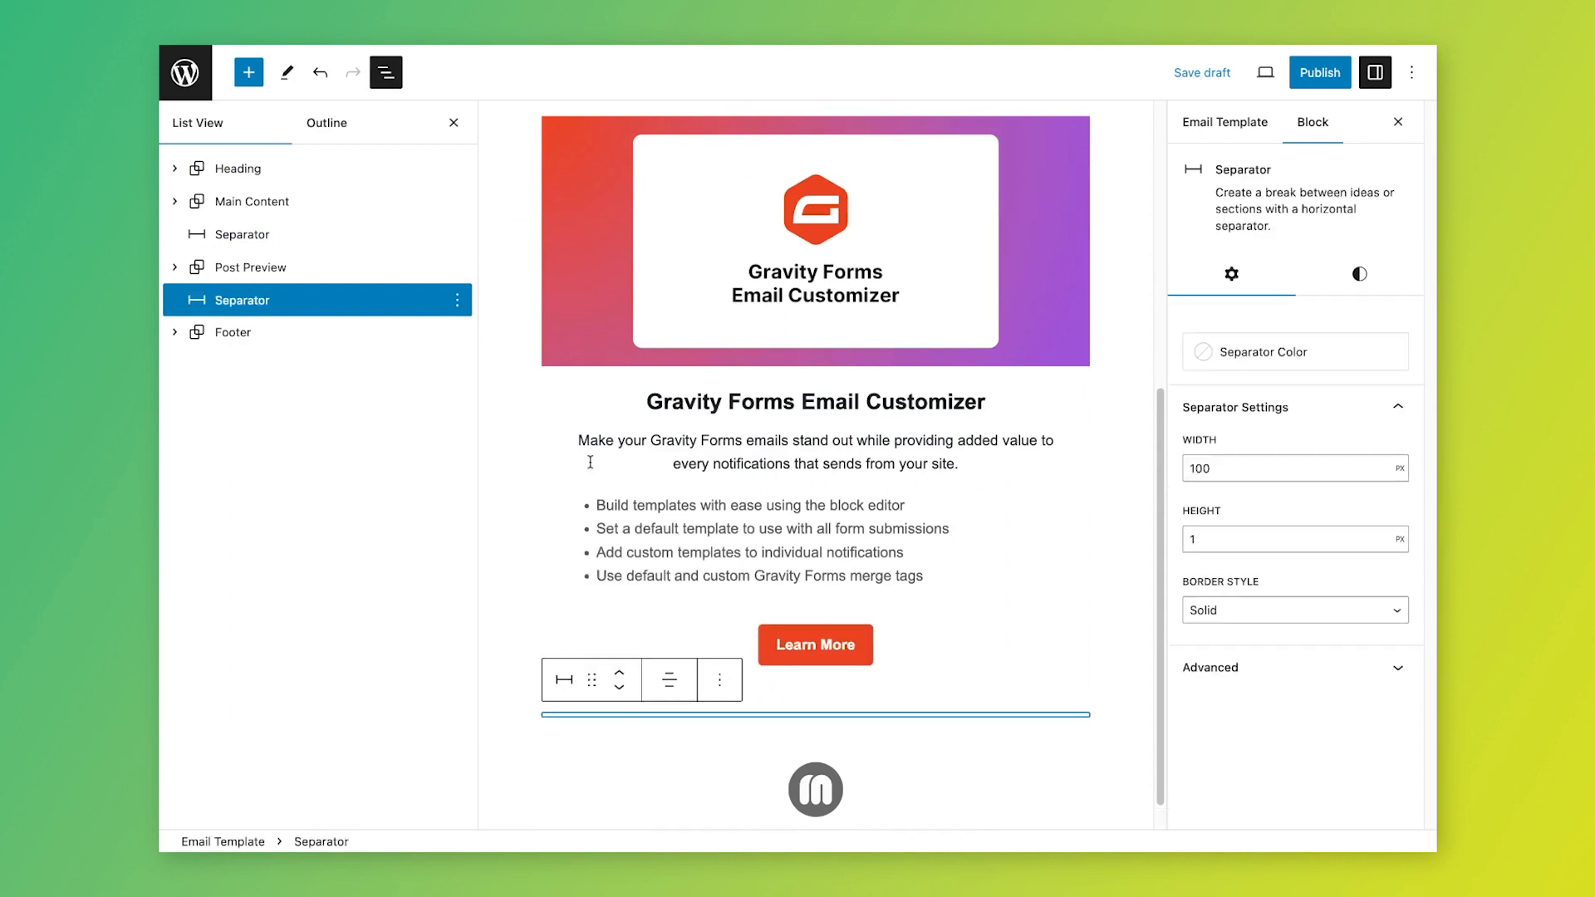
Step: Replace the footer image with metaphorcreations-logo-400.png and set its custom width to 200 px
{"action": "left_click", "coordinate": [826, 796]}
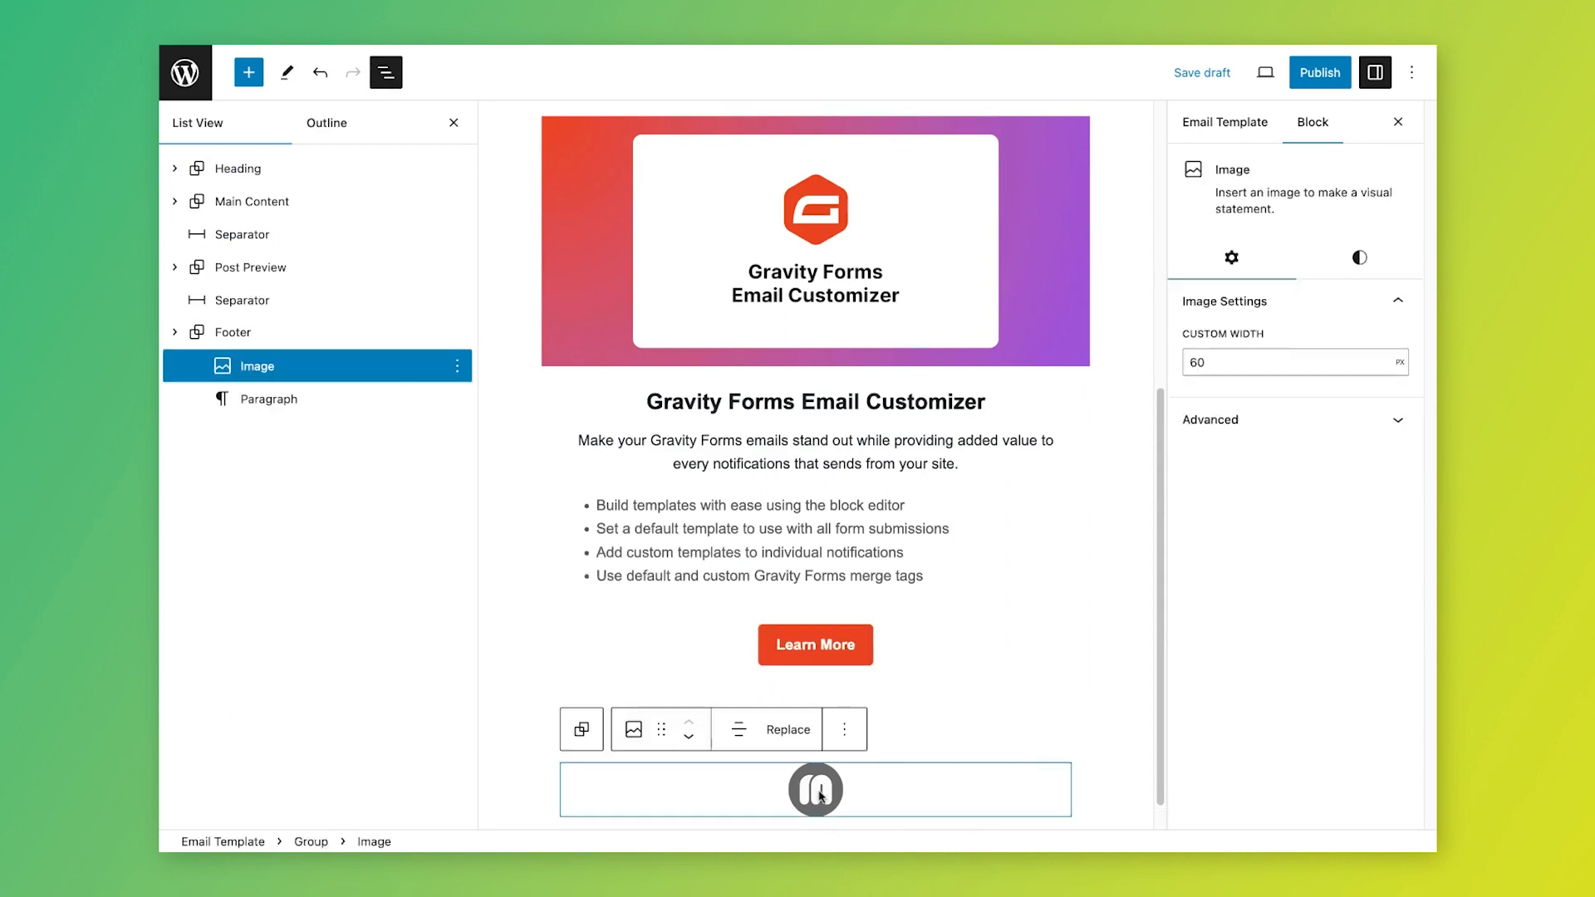
{"action": "left_click", "coordinate": [805, 732]}
{"action": "left_click", "coordinate": [870, 804]}
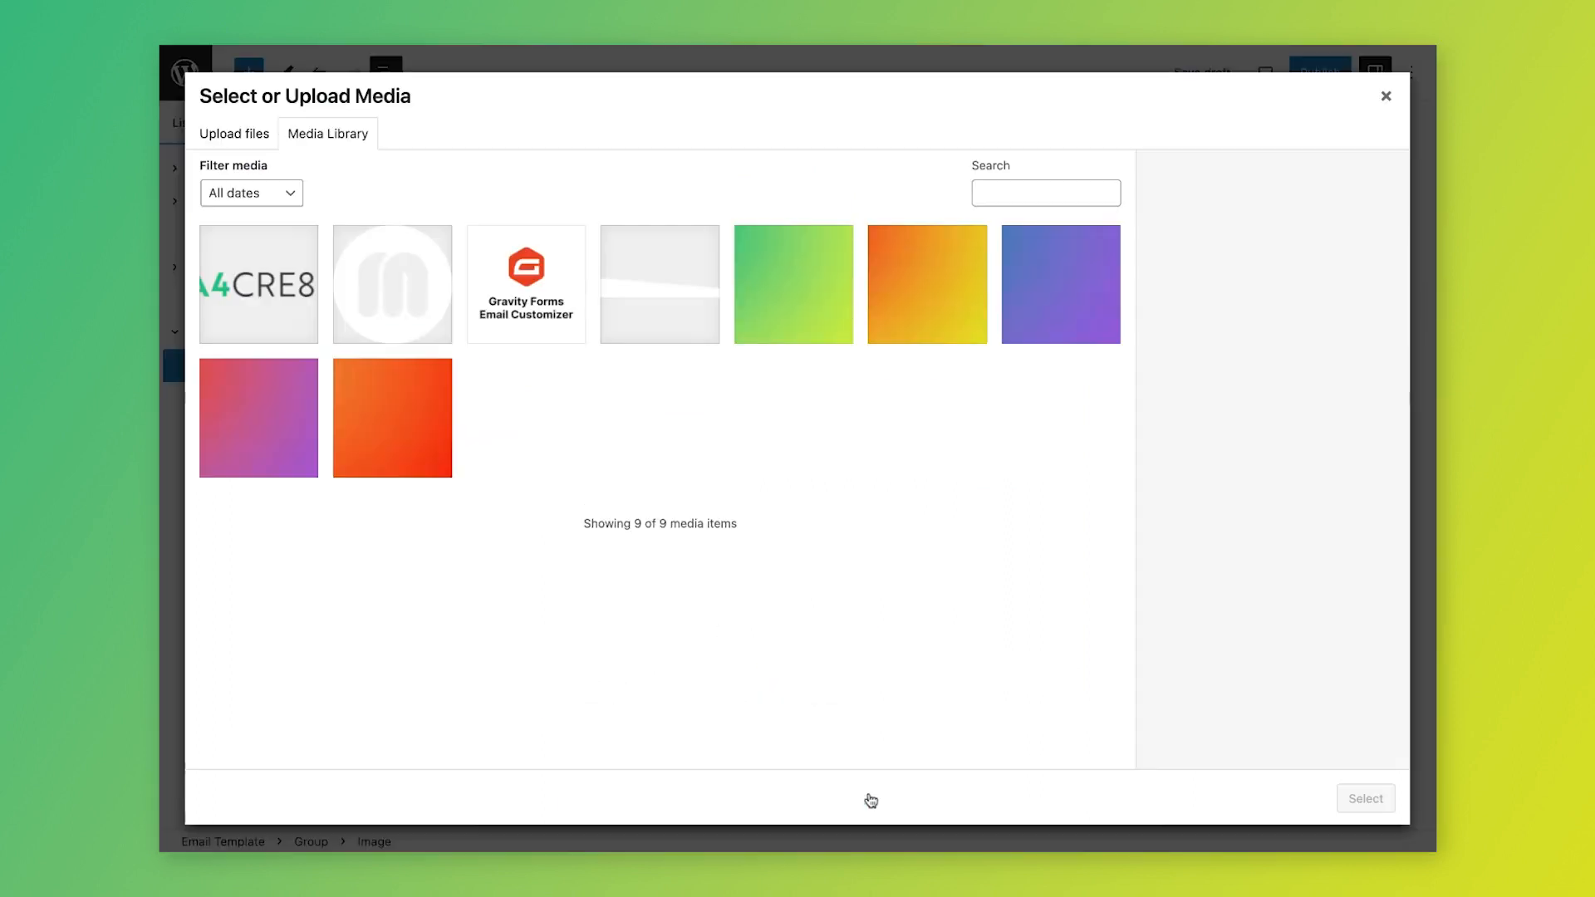
{"action": "left_click", "coordinate": [271, 303]}
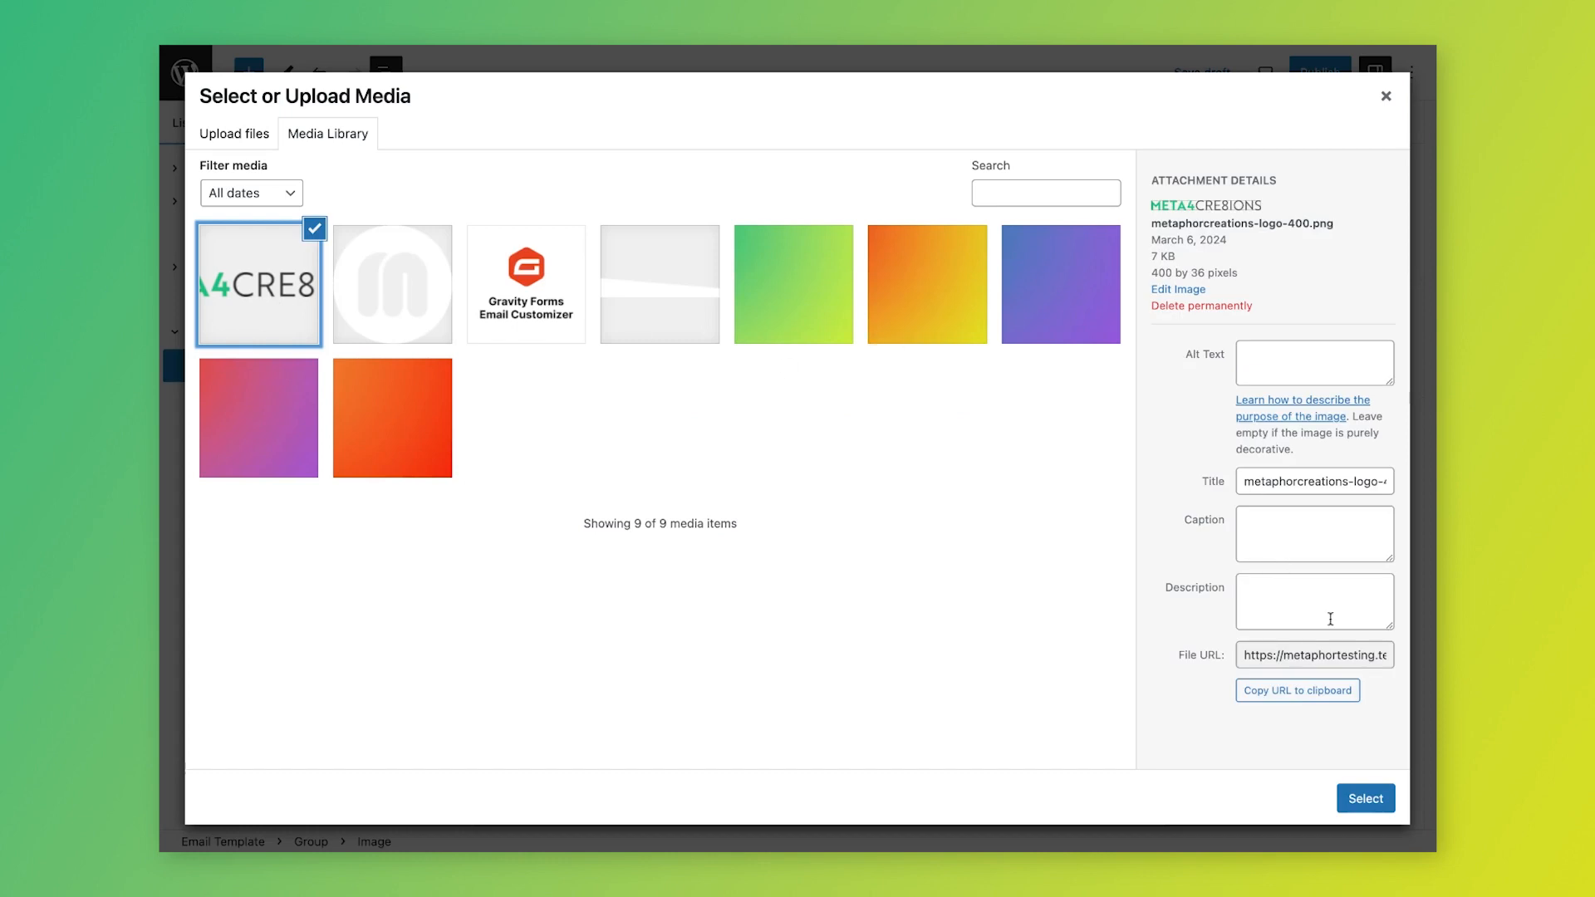
{"action": "left_click", "coordinate": [1365, 798]}
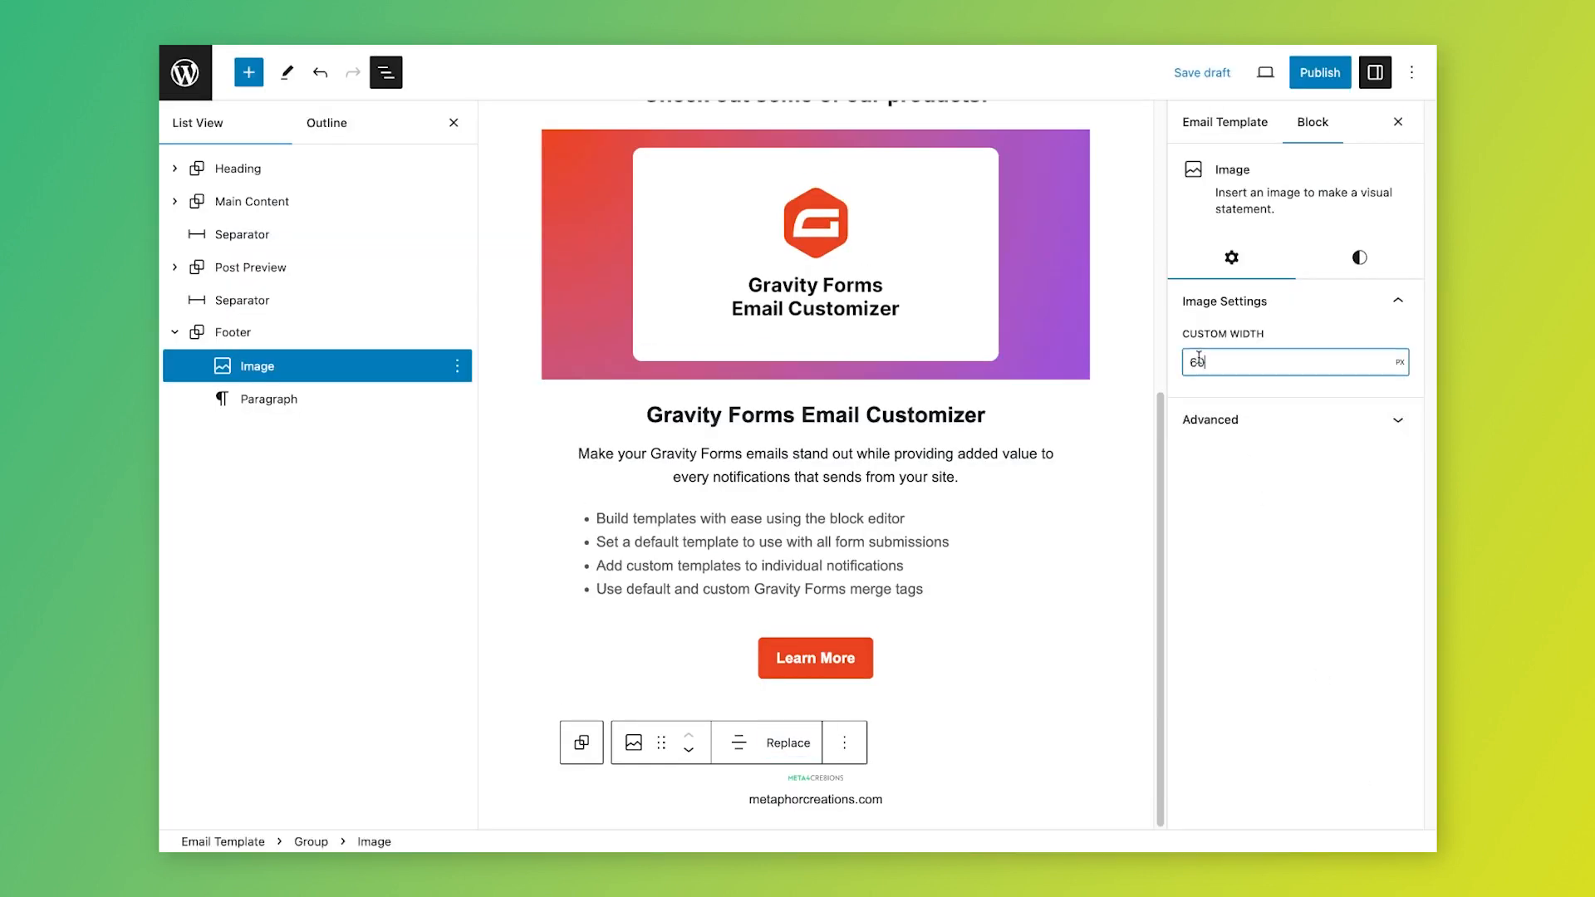
{"action": "left_click_drag", "start_coordinate": [1205, 362], "coordinate": [1173, 362]}
{"action": "type", "text": "200"}
{"action": "left_click", "coordinate": [1065, 517]}
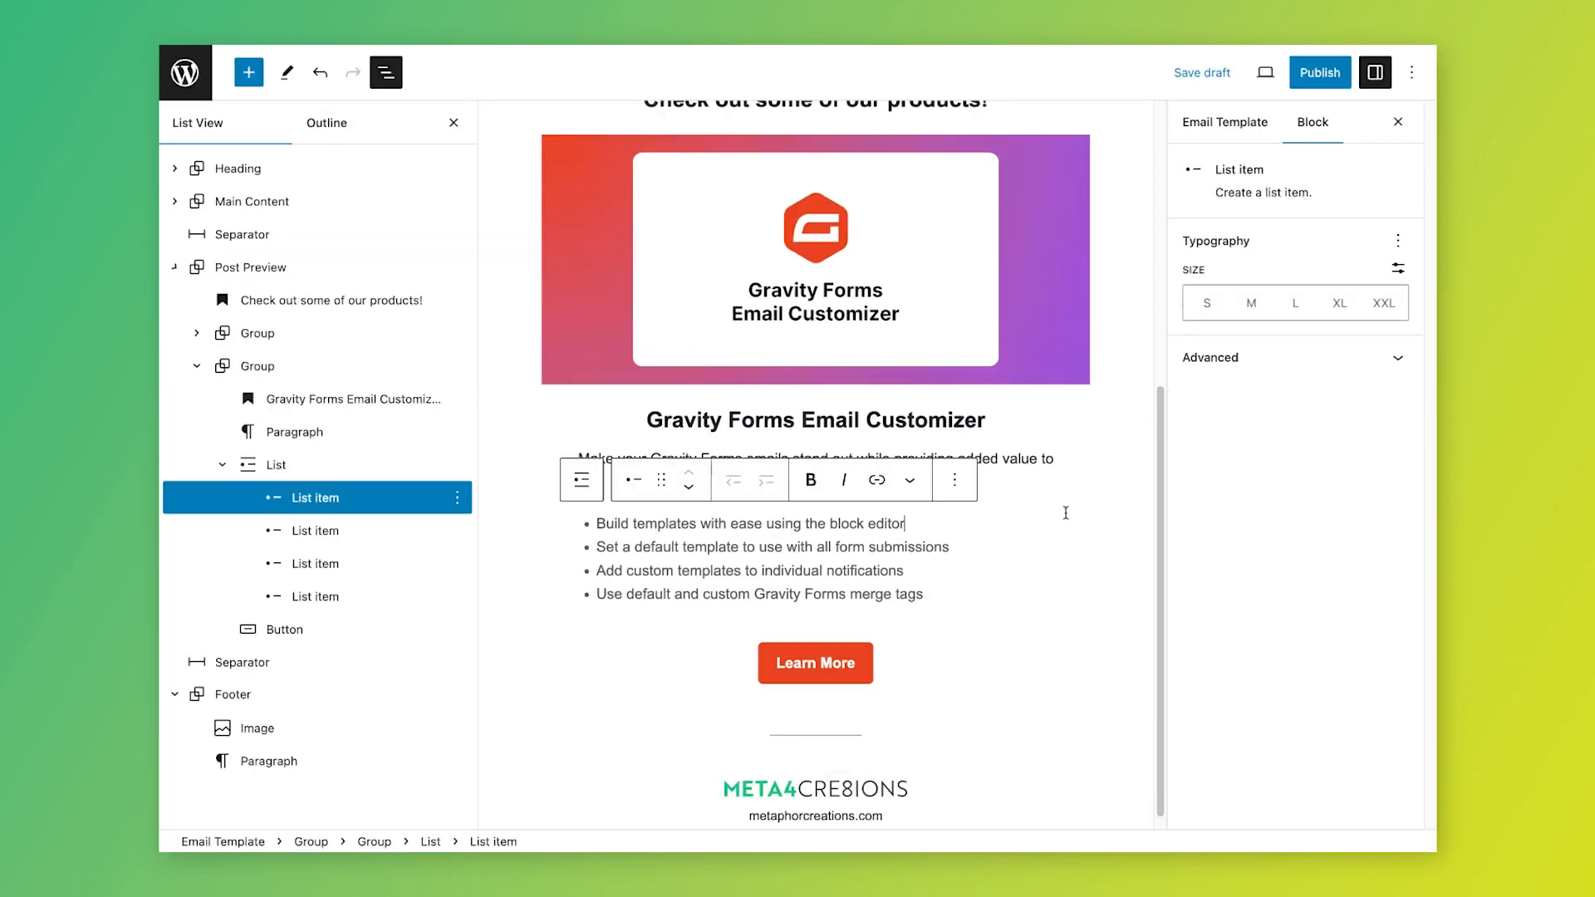
Step: Set the font size of the "Check out some of our products!" heading to S
{"action": "scroll", "coordinate": [1065, 512], "scroll_direction": "up", "scroll_amount": 3}
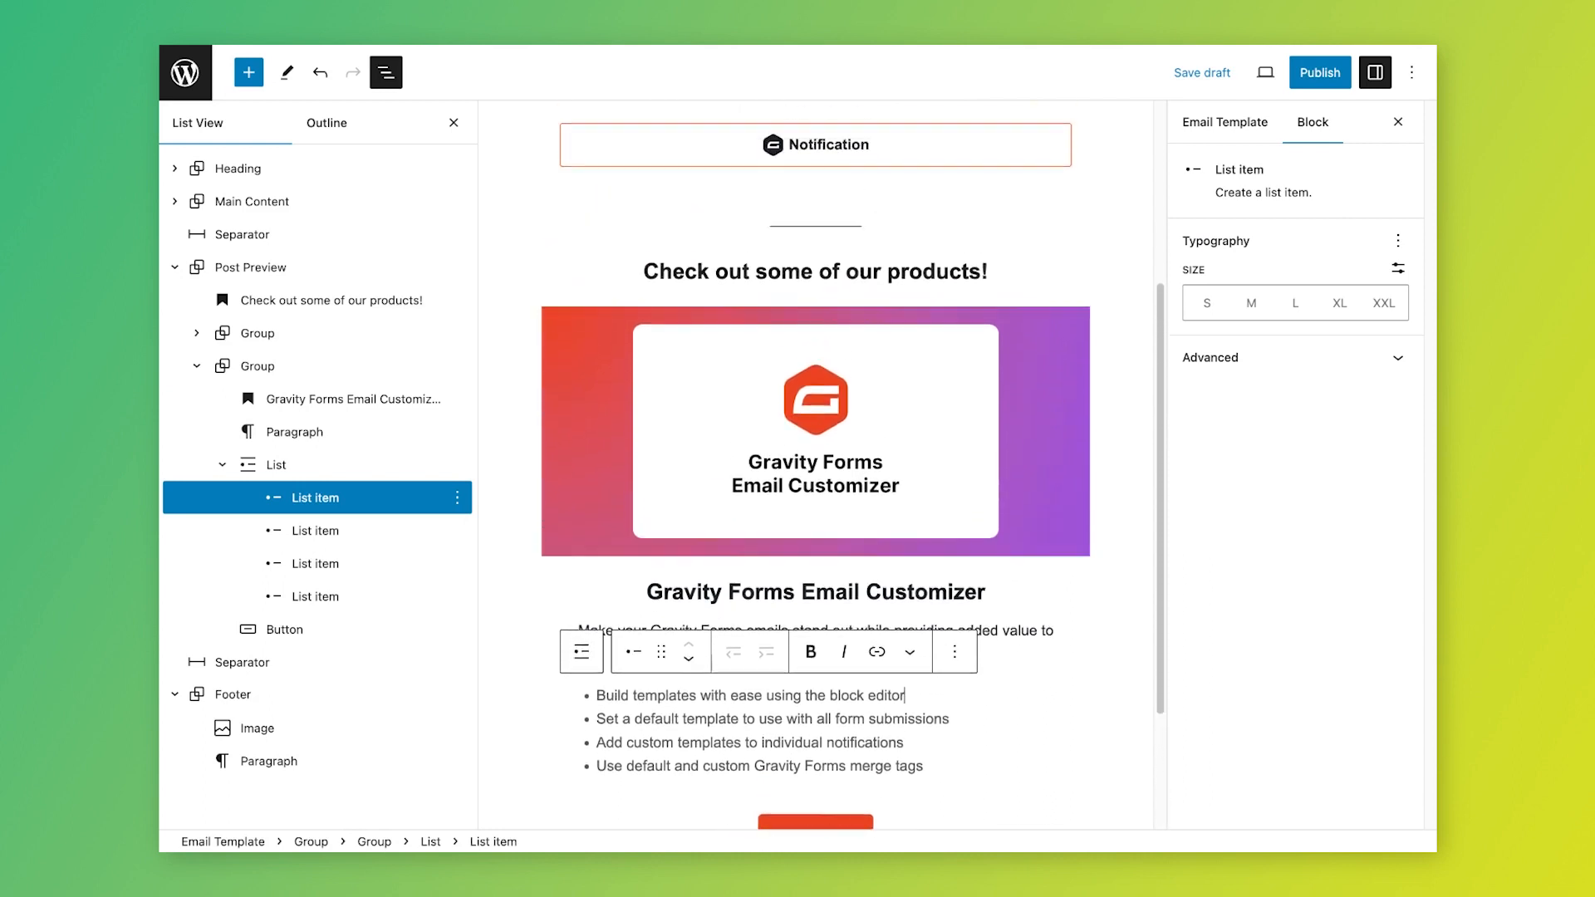
{"action": "left_click", "coordinate": [902, 323]}
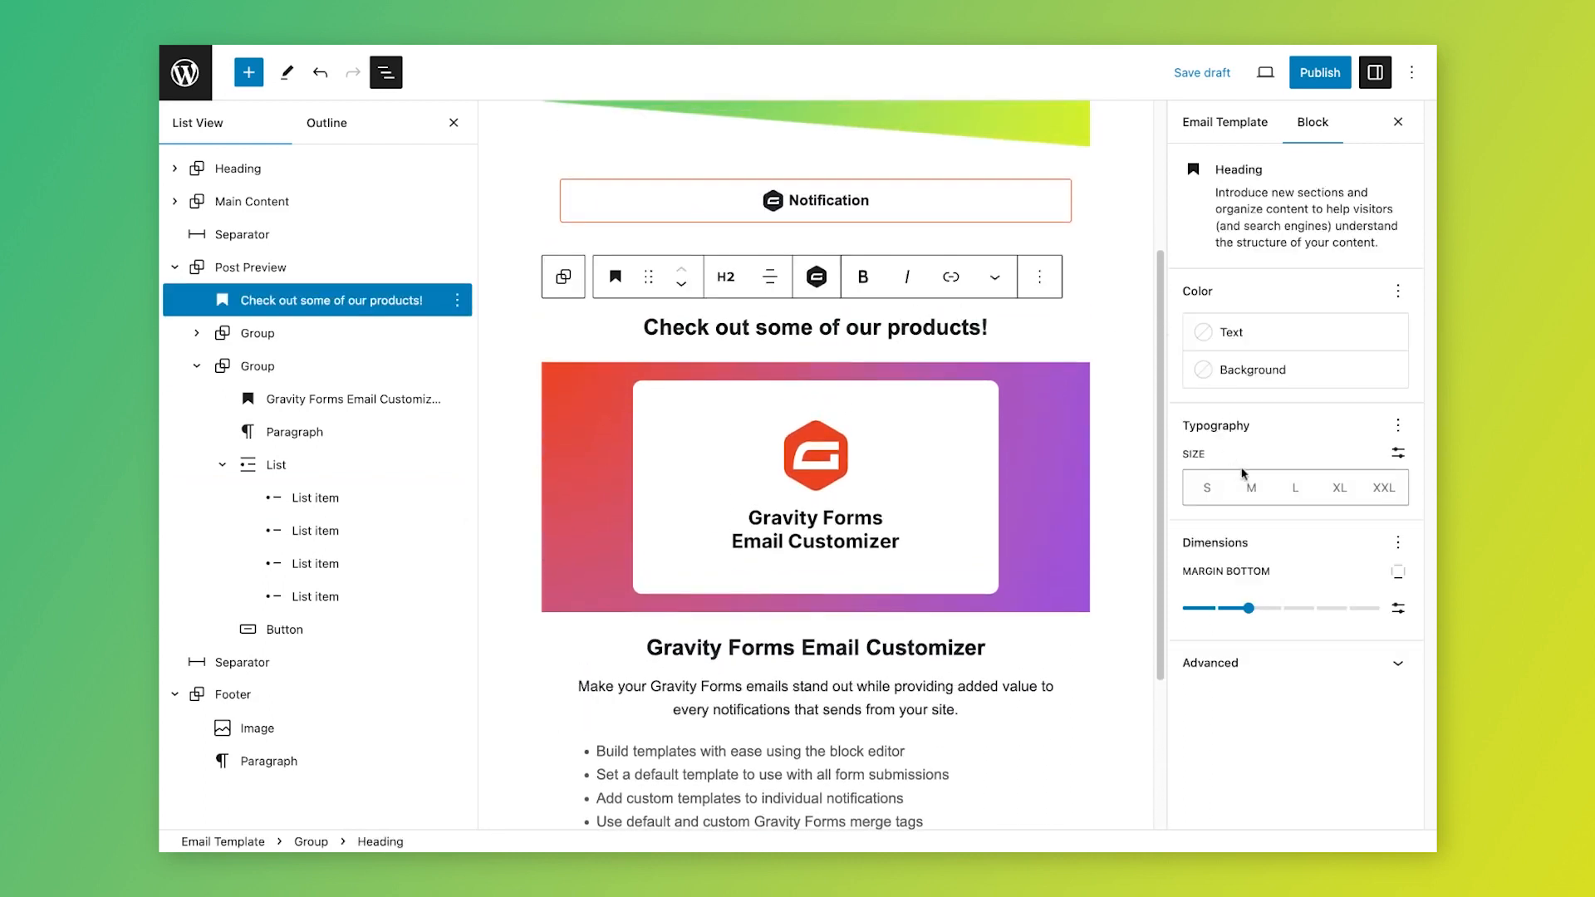
{"action": "left_click", "coordinate": [1207, 487]}
{"action": "left_click", "coordinate": [1121, 319]}
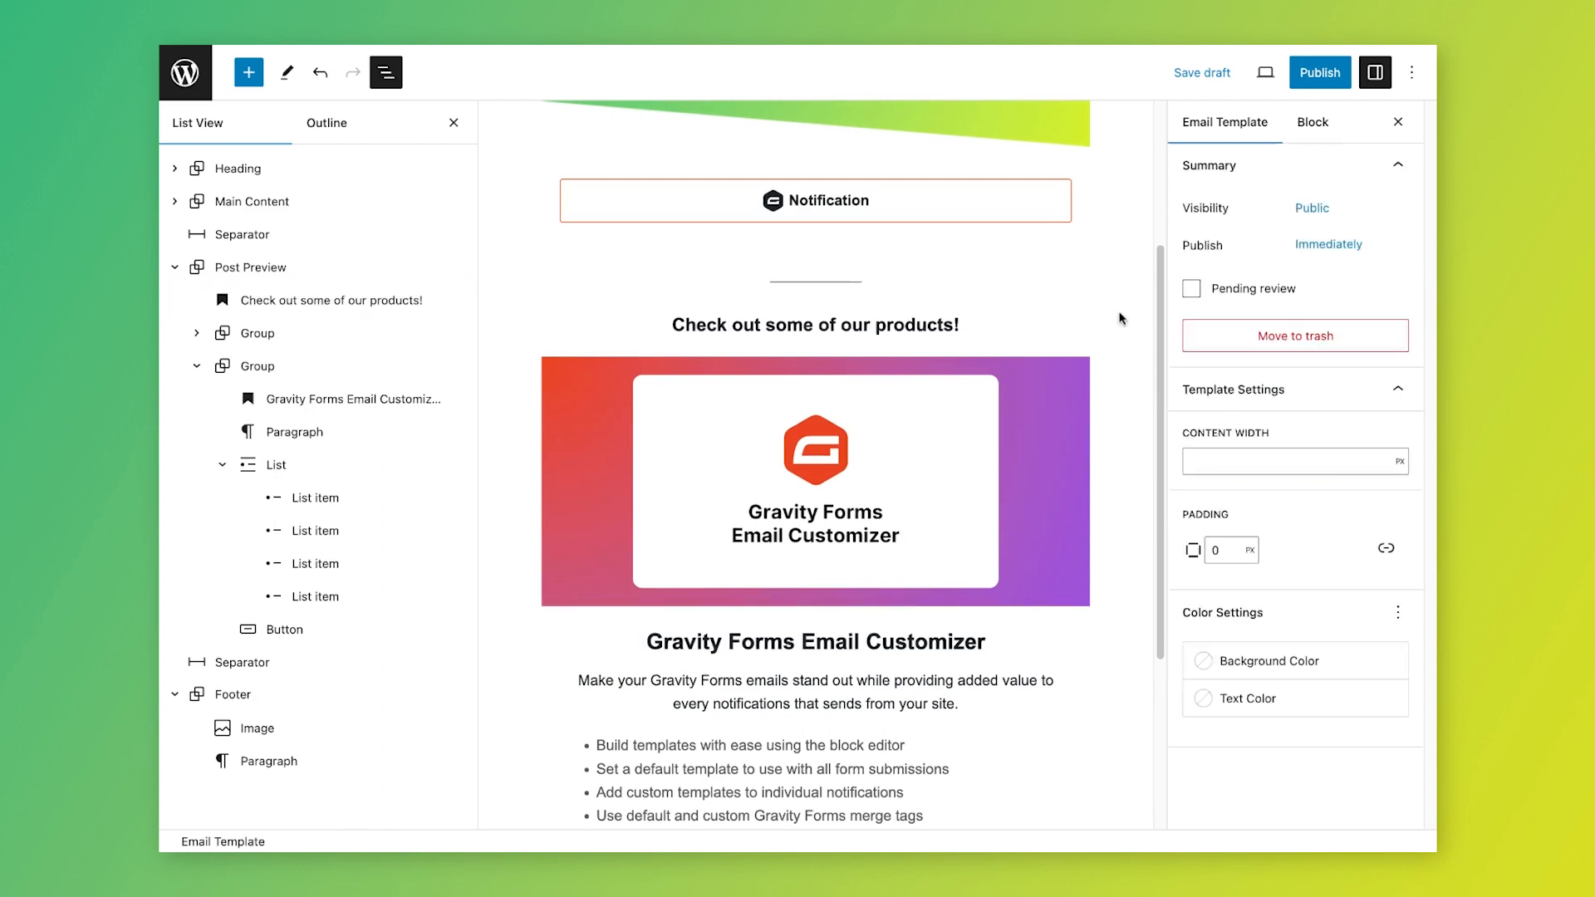
Step: Switch the Main Content group's padding to custom sides and set its bottom padding to 1
{"action": "scroll", "coordinate": [1121, 318], "scroll_direction": "up", "scroll_amount": 2}
{"action": "left_click", "coordinate": [1051, 397]}
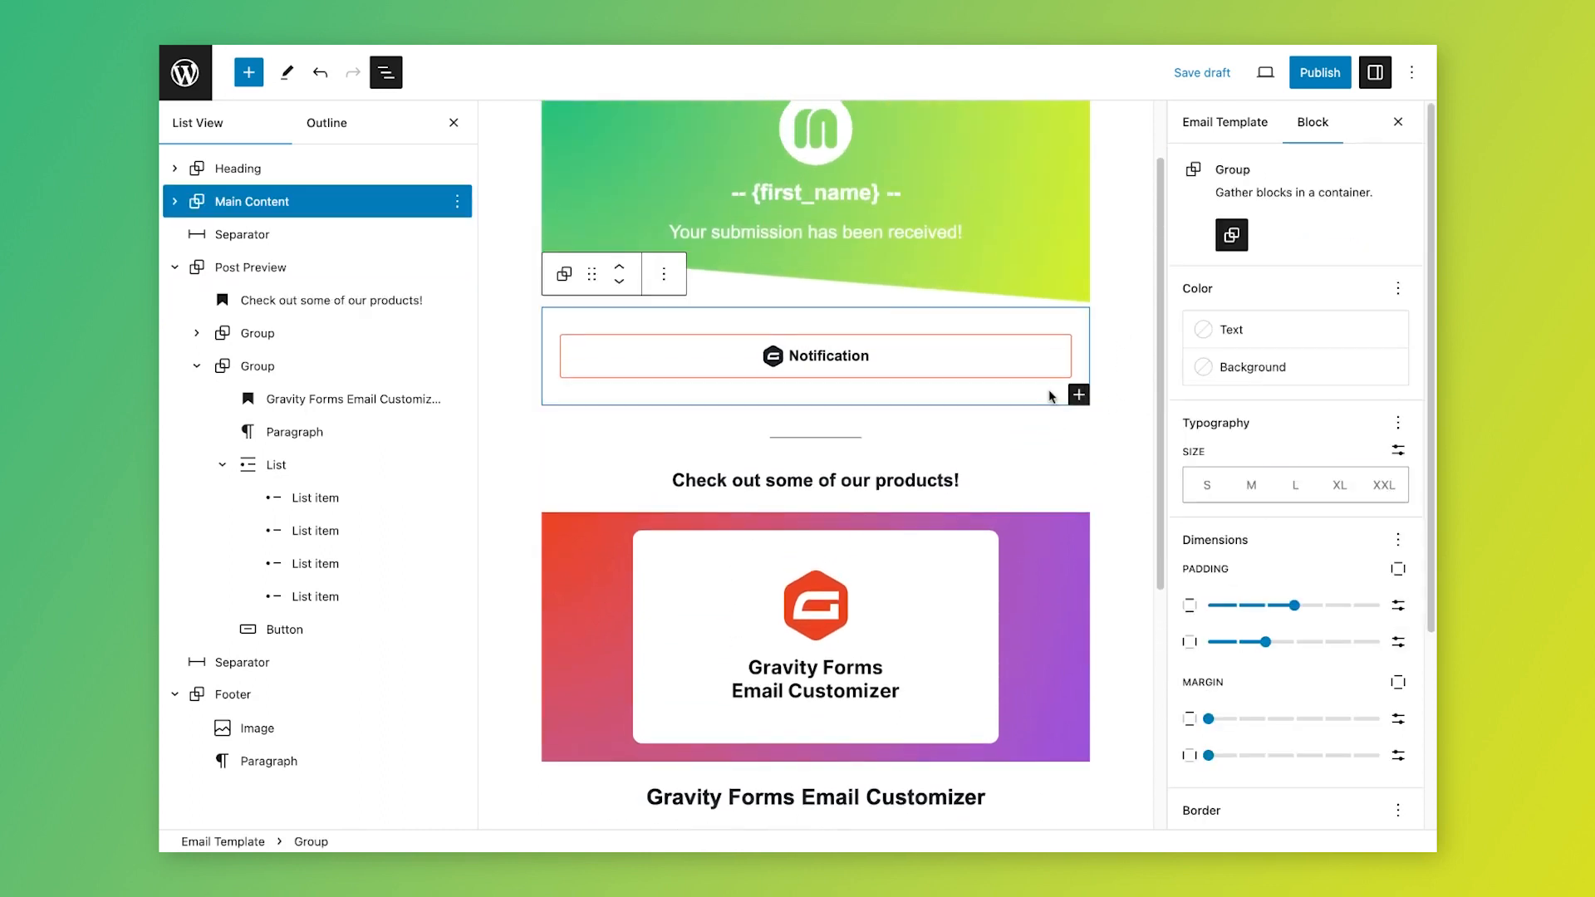
{"action": "left_click", "coordinate": [1395, 570]}
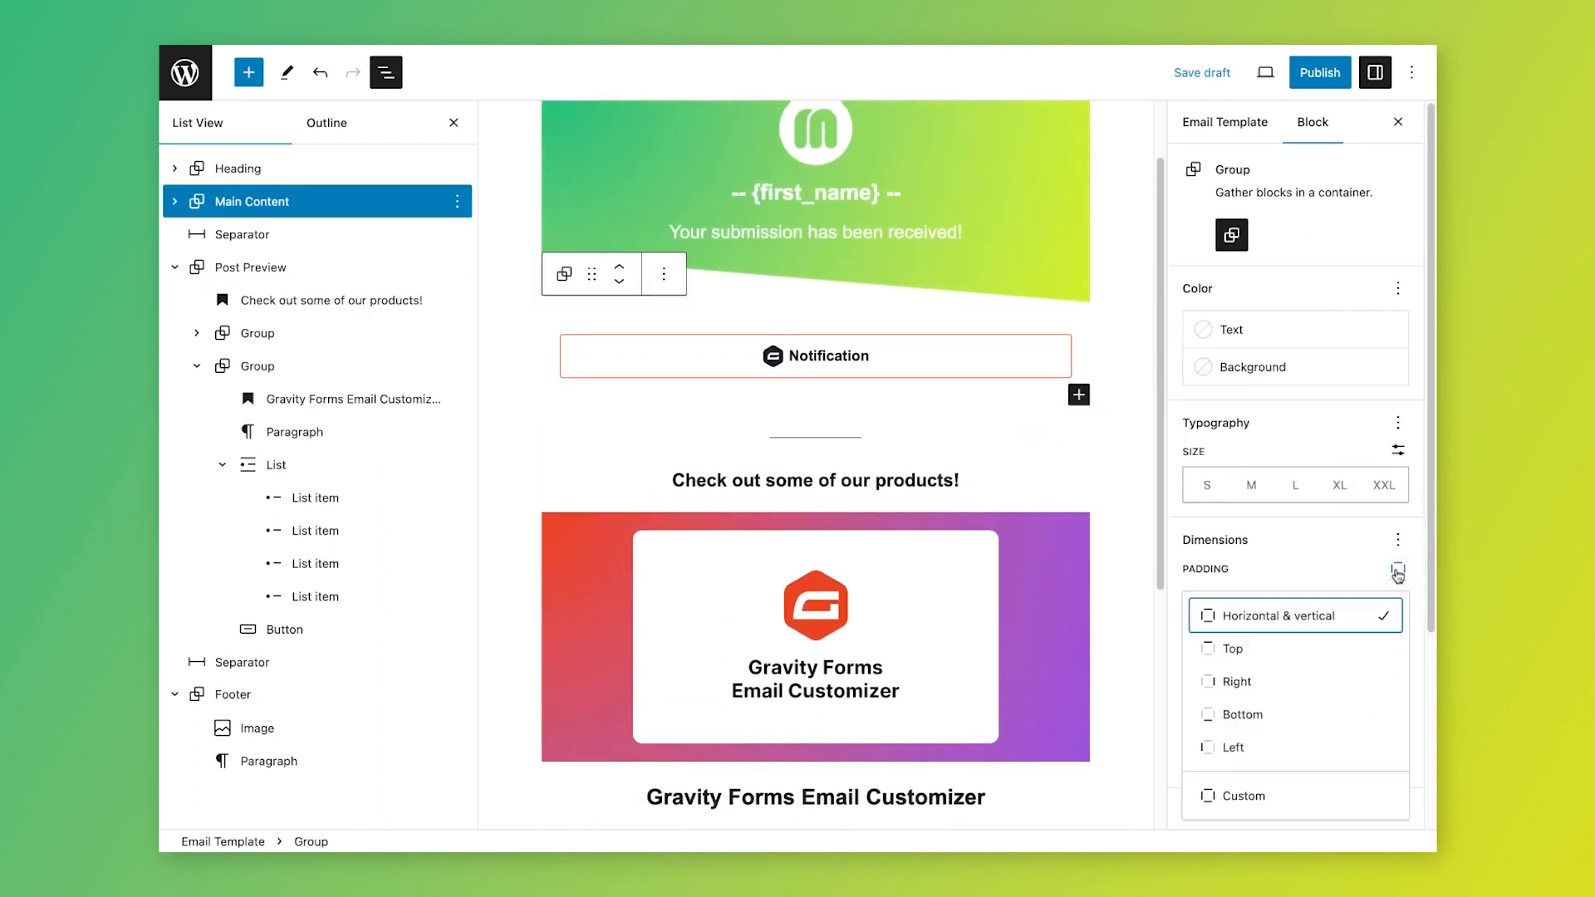
{"action": "left_click", "coordinate": [1243, 801]}
{"action": "left_click_drag", "start_coordinate": [1283, 681], "coordinate": [1234, 681]}
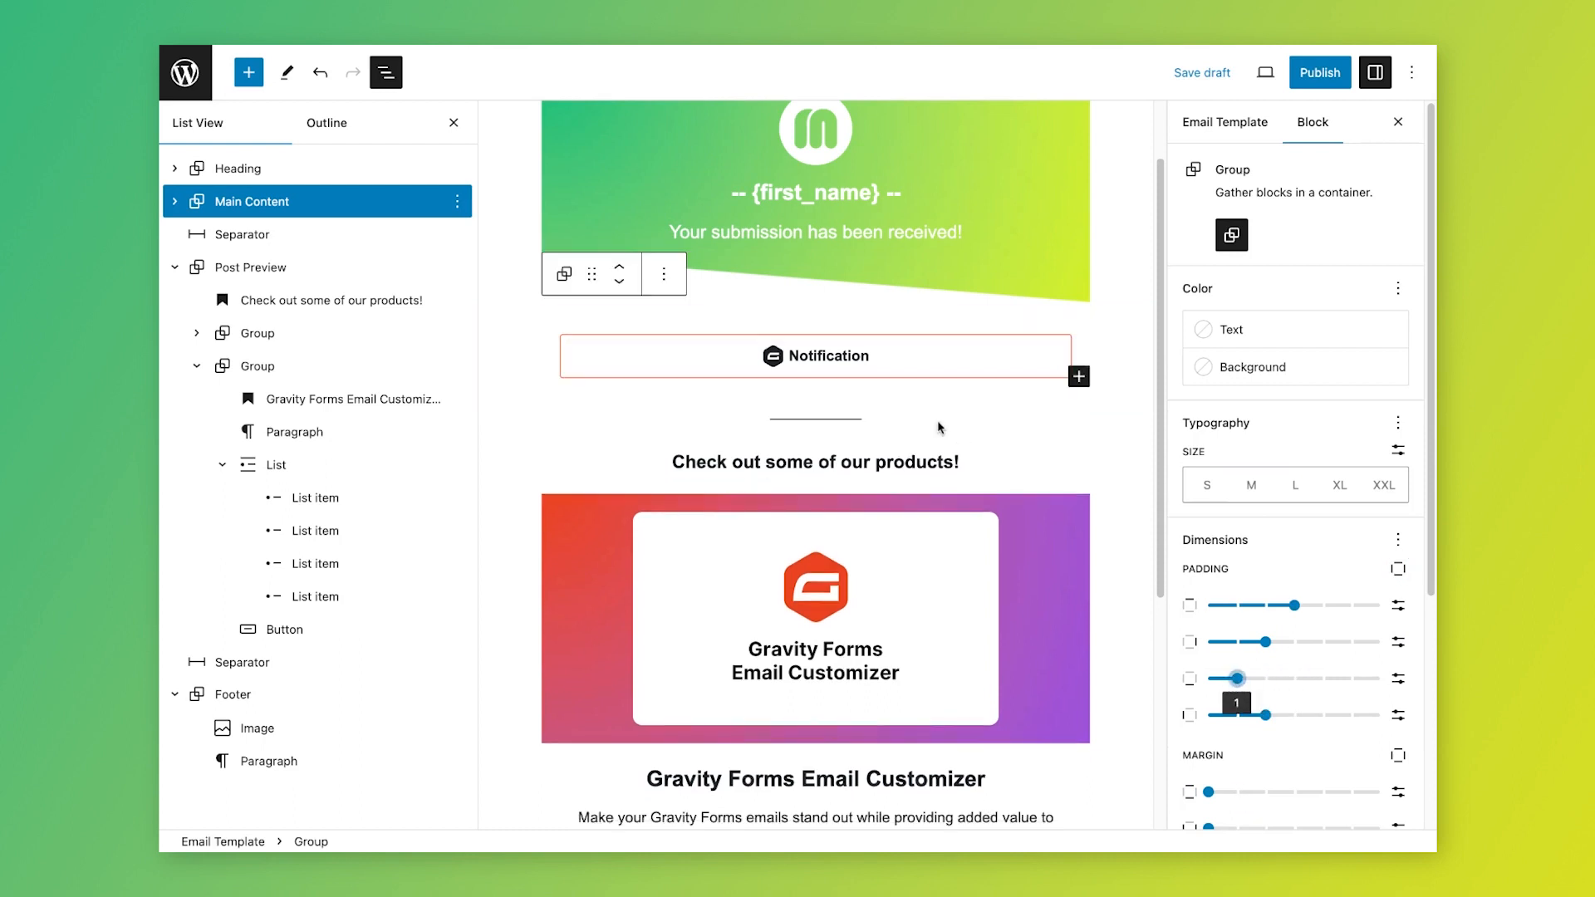
Step: Review the whole email layout and publish the Marketing Template
{"action": "scroll", "coordinate": [1005, 398], "scroll_direction": "up", "scroll_amount": 2}
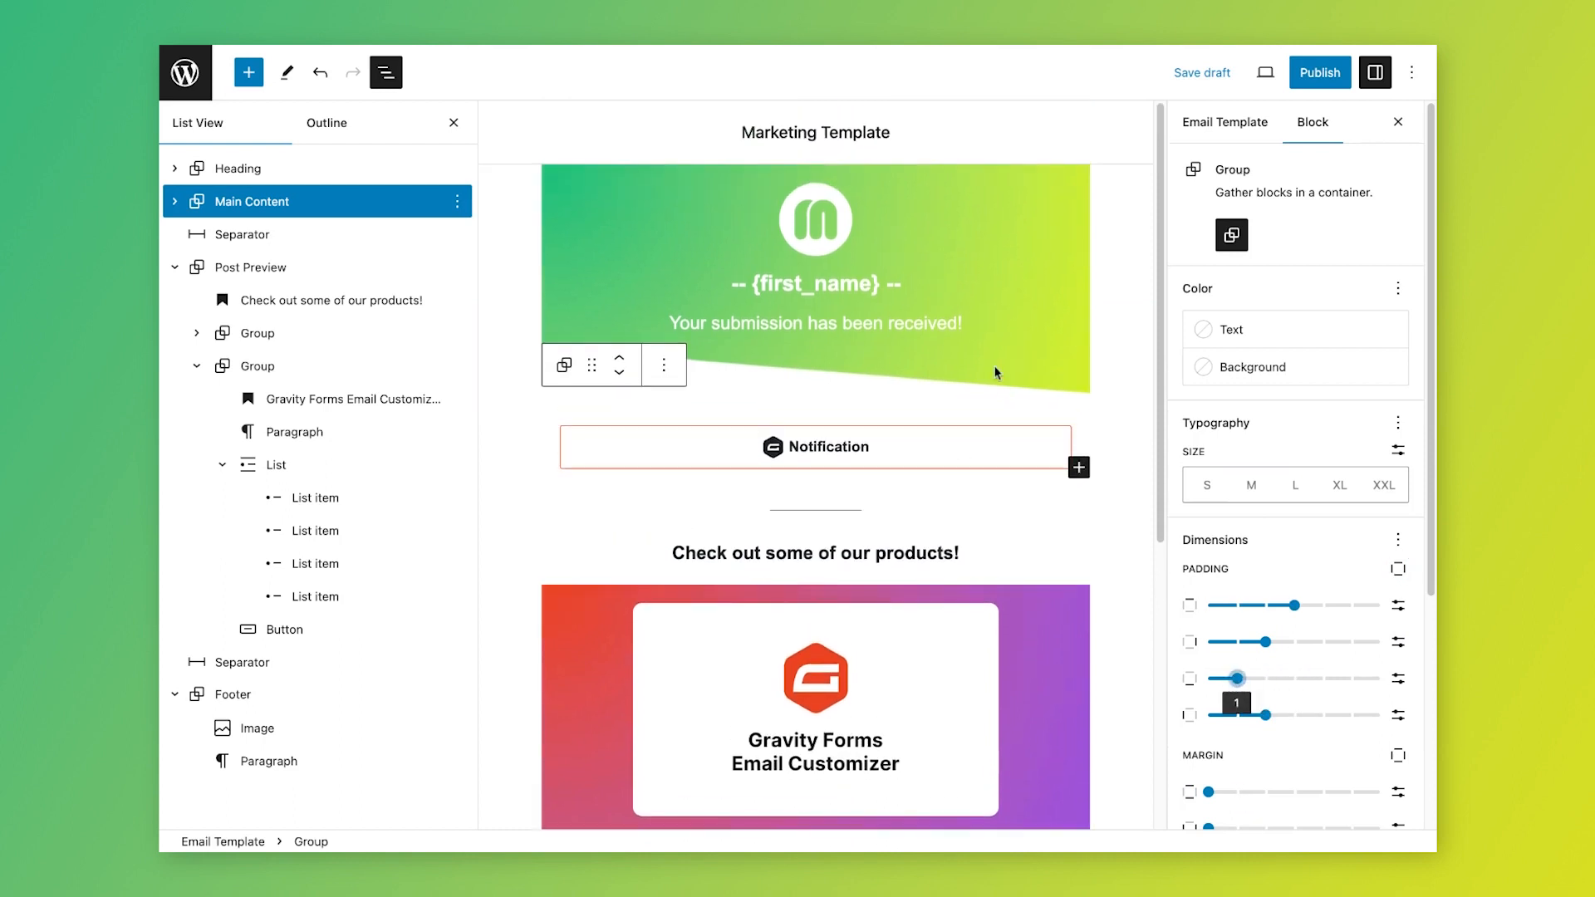
{"action": "scroll", "coordinate": [997, 373], "scroll_direction": "down", "scroll_amount": 4}
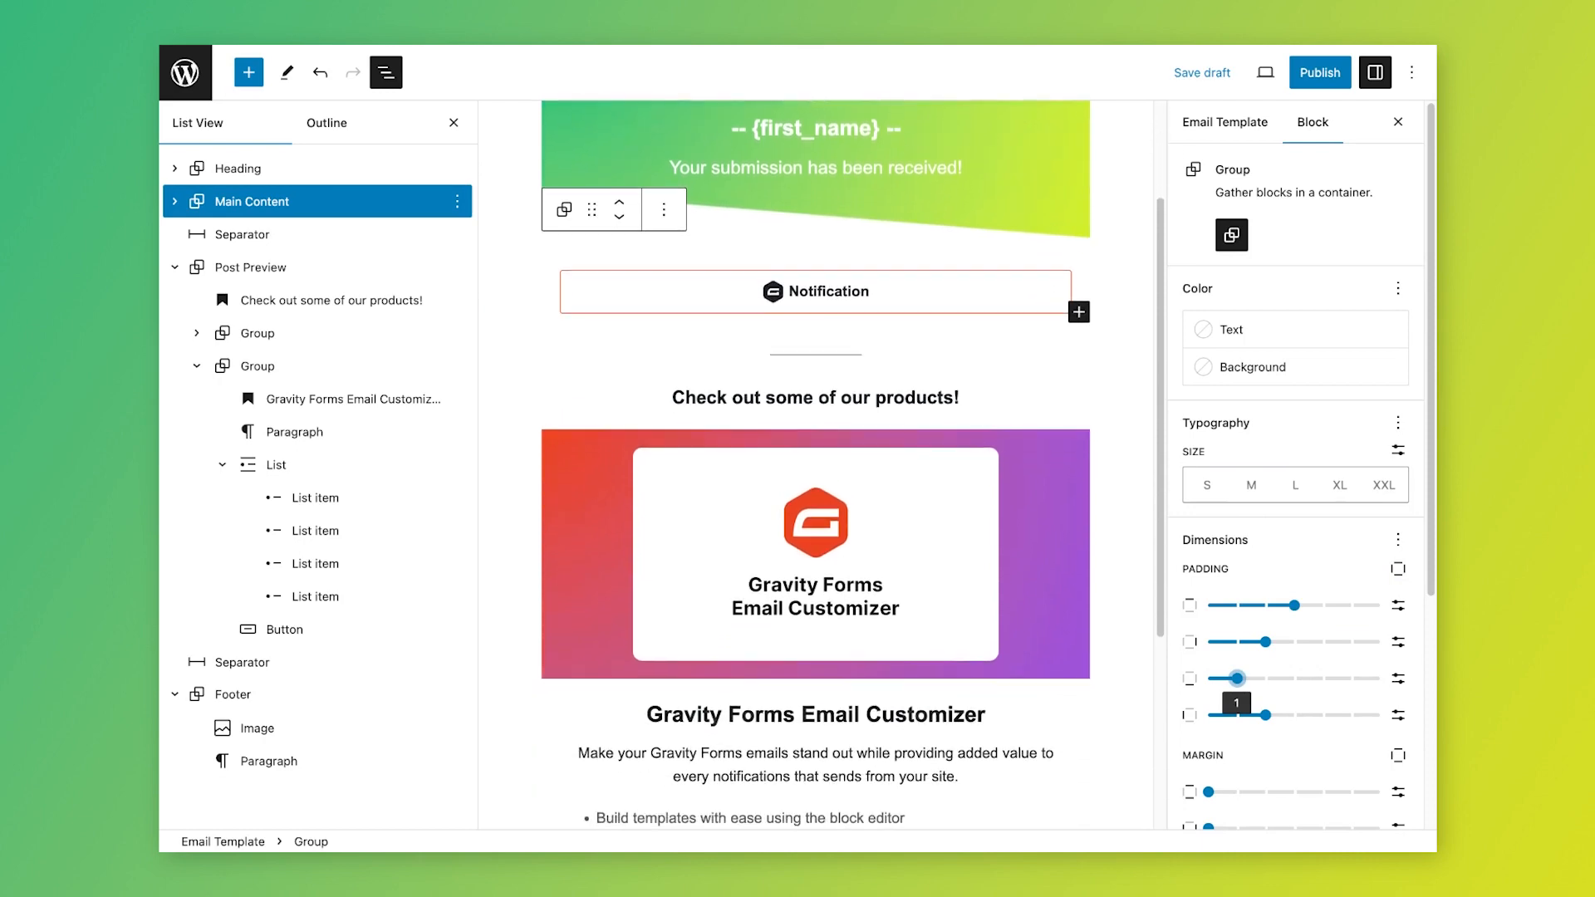
{"action": "scroll", "coordinate": [984, 345], "scroll_direction": "down", "scroll_amount": 7}
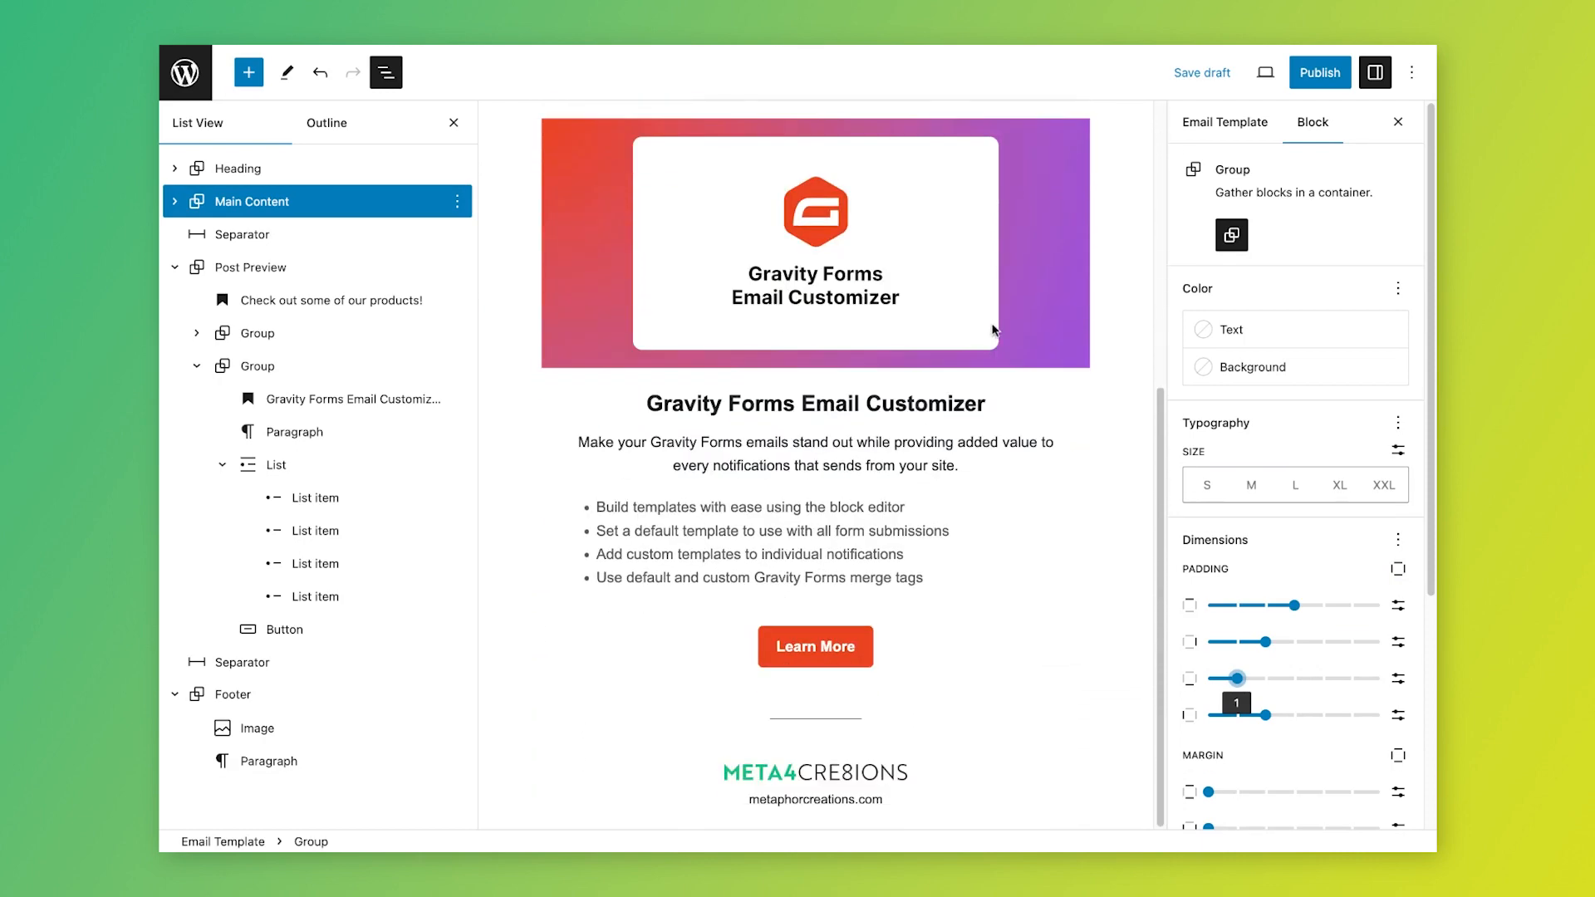
{"action": "scroll", "coordinate": [992, 329], "scroll_direction": "up", "scroll_amount": 10}
{"action": "left_click", "coordinate": [1318, 73]}
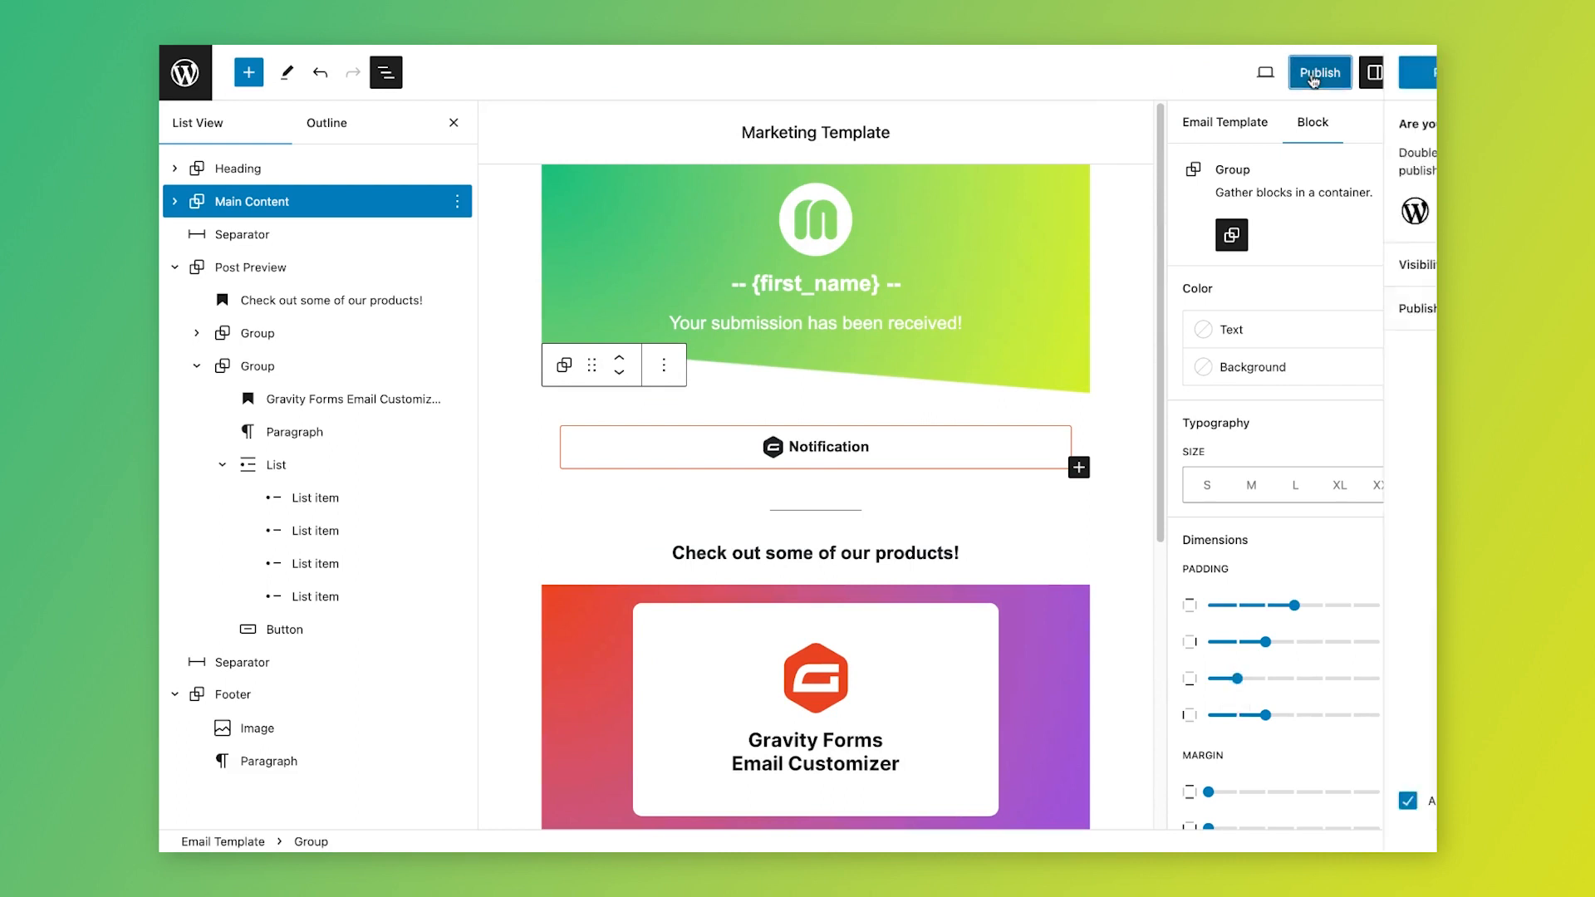
{"action": "left_click", "coordinate": [1262, 73]}
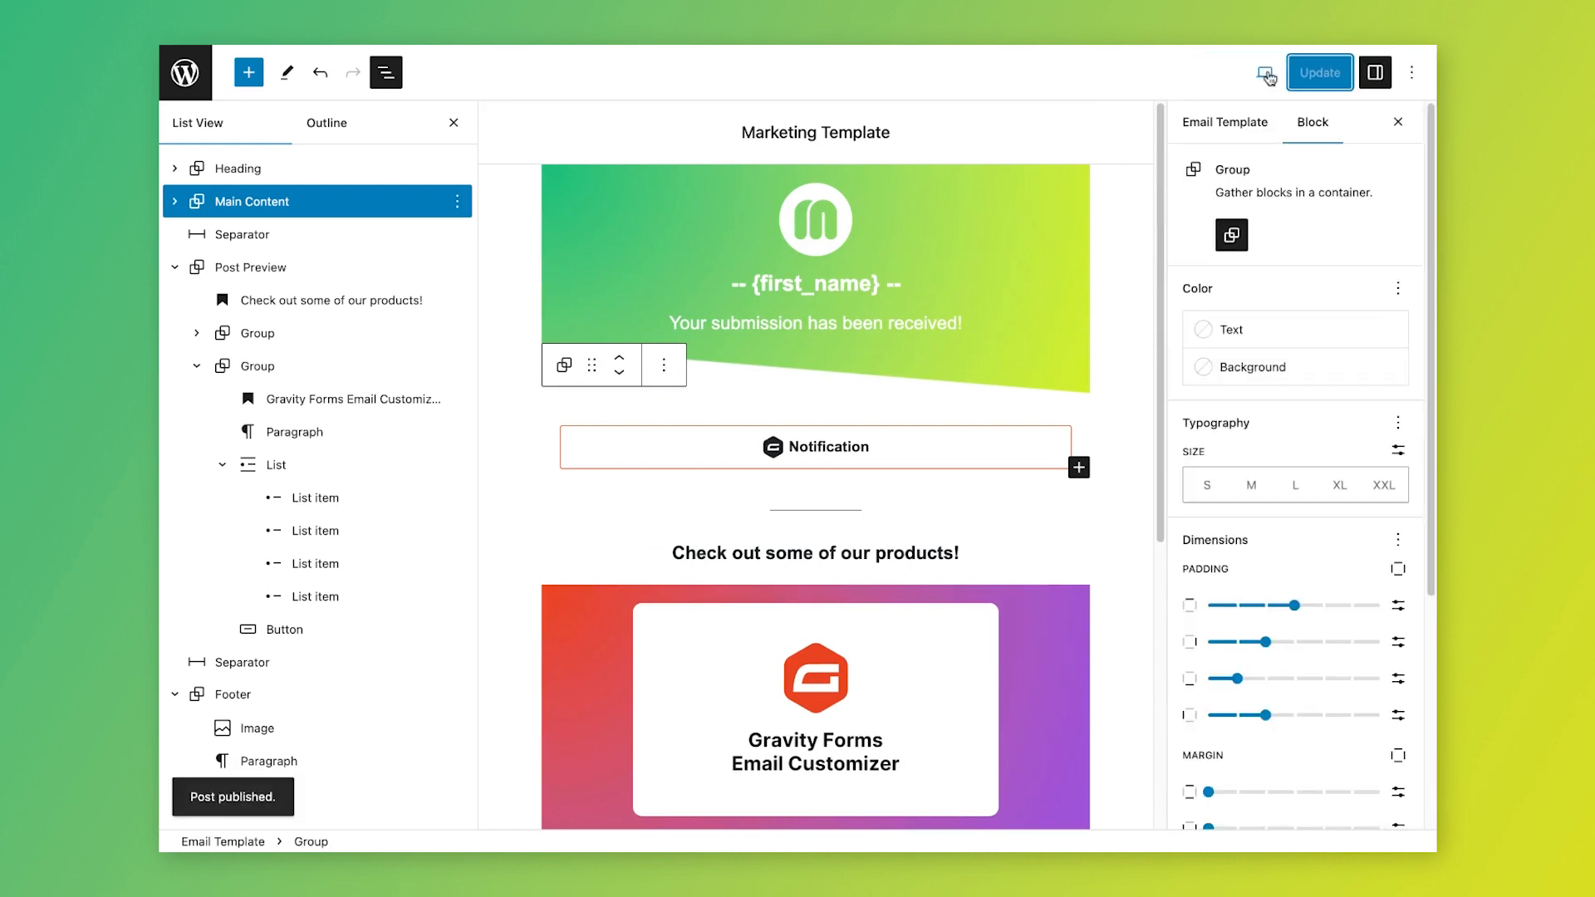
Step: Open the Contact Form's Email Customizer settings and check its name and email field mapping
{"action": "left_click", "coordinate": [187, 74]}
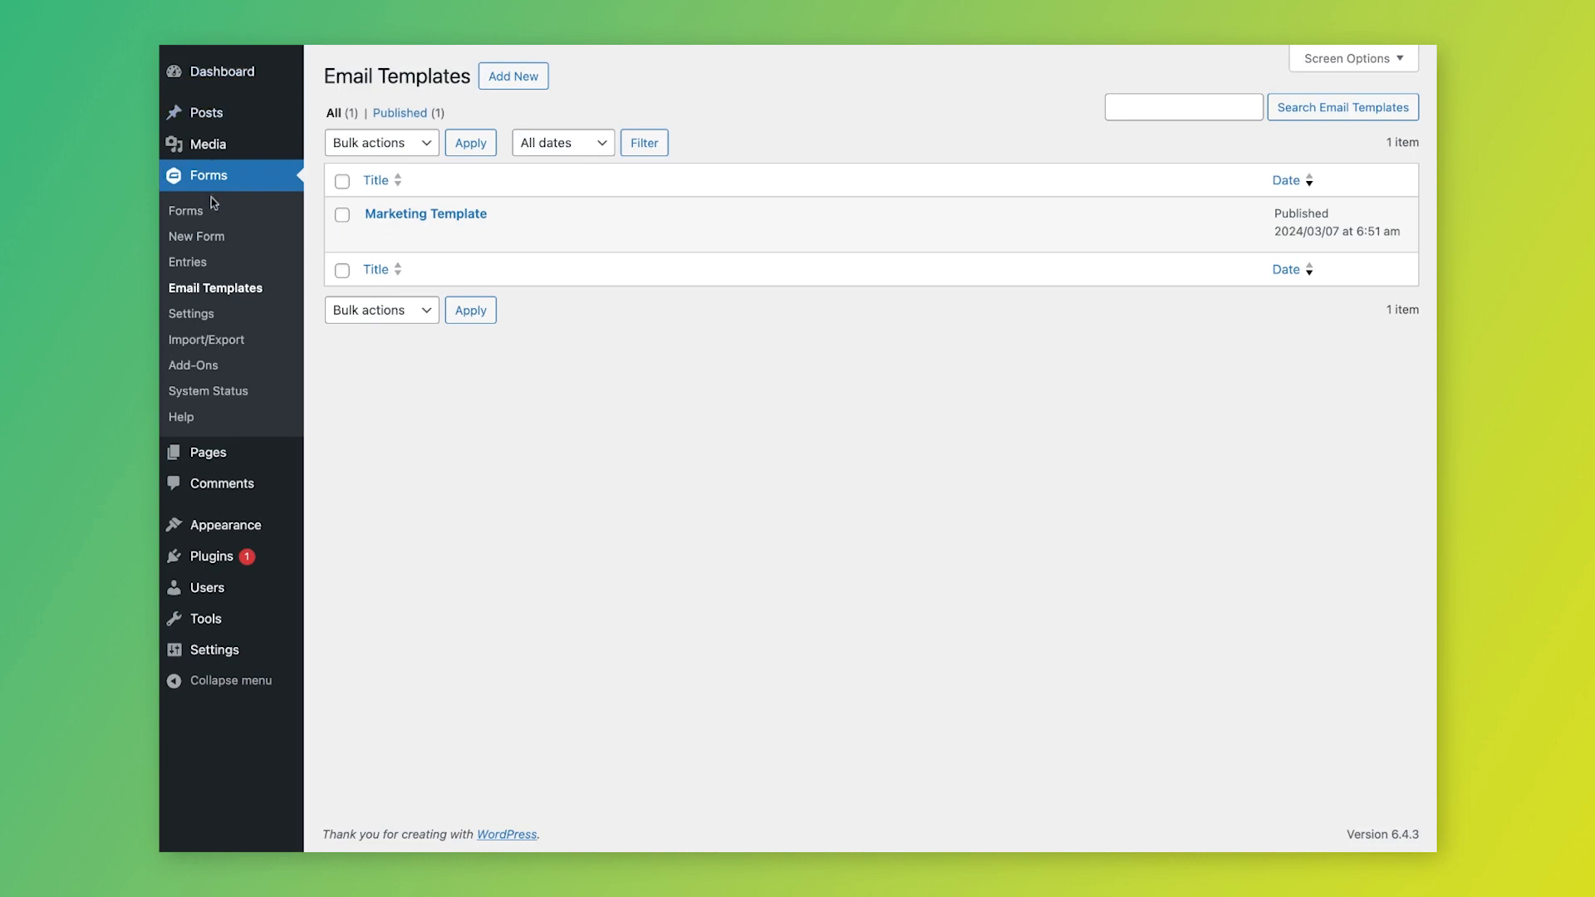
{"action": "left_click", "coordinate": [212, 220]}
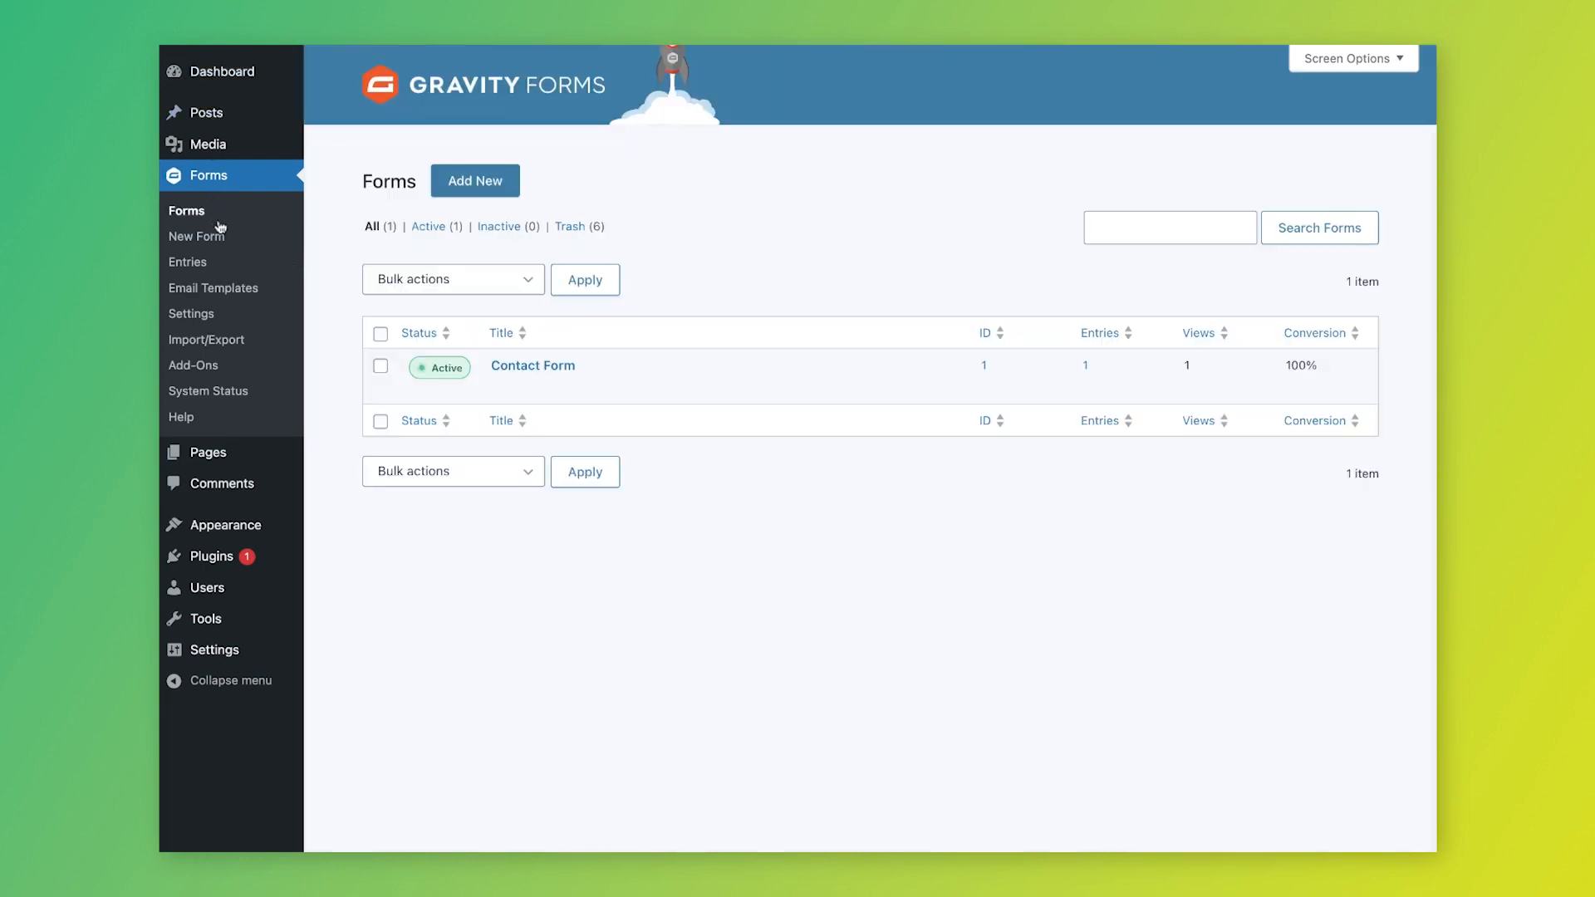
{"action": "mouse_move", "coordinate": [533, 384]}
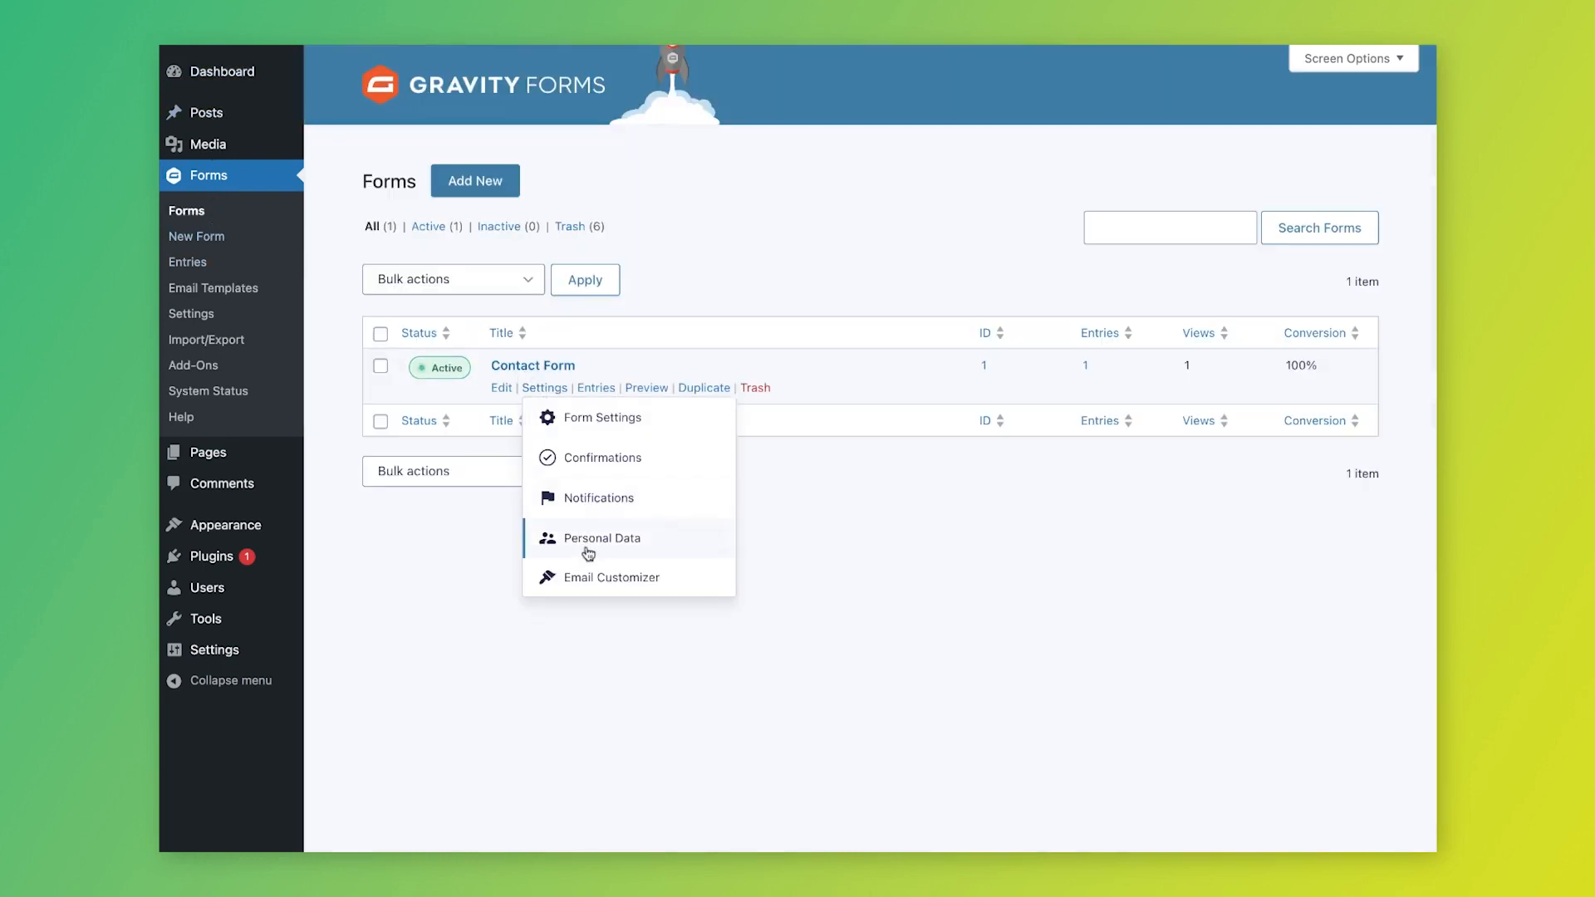
{"action": "left_click", "coordinate": [591, 583]}
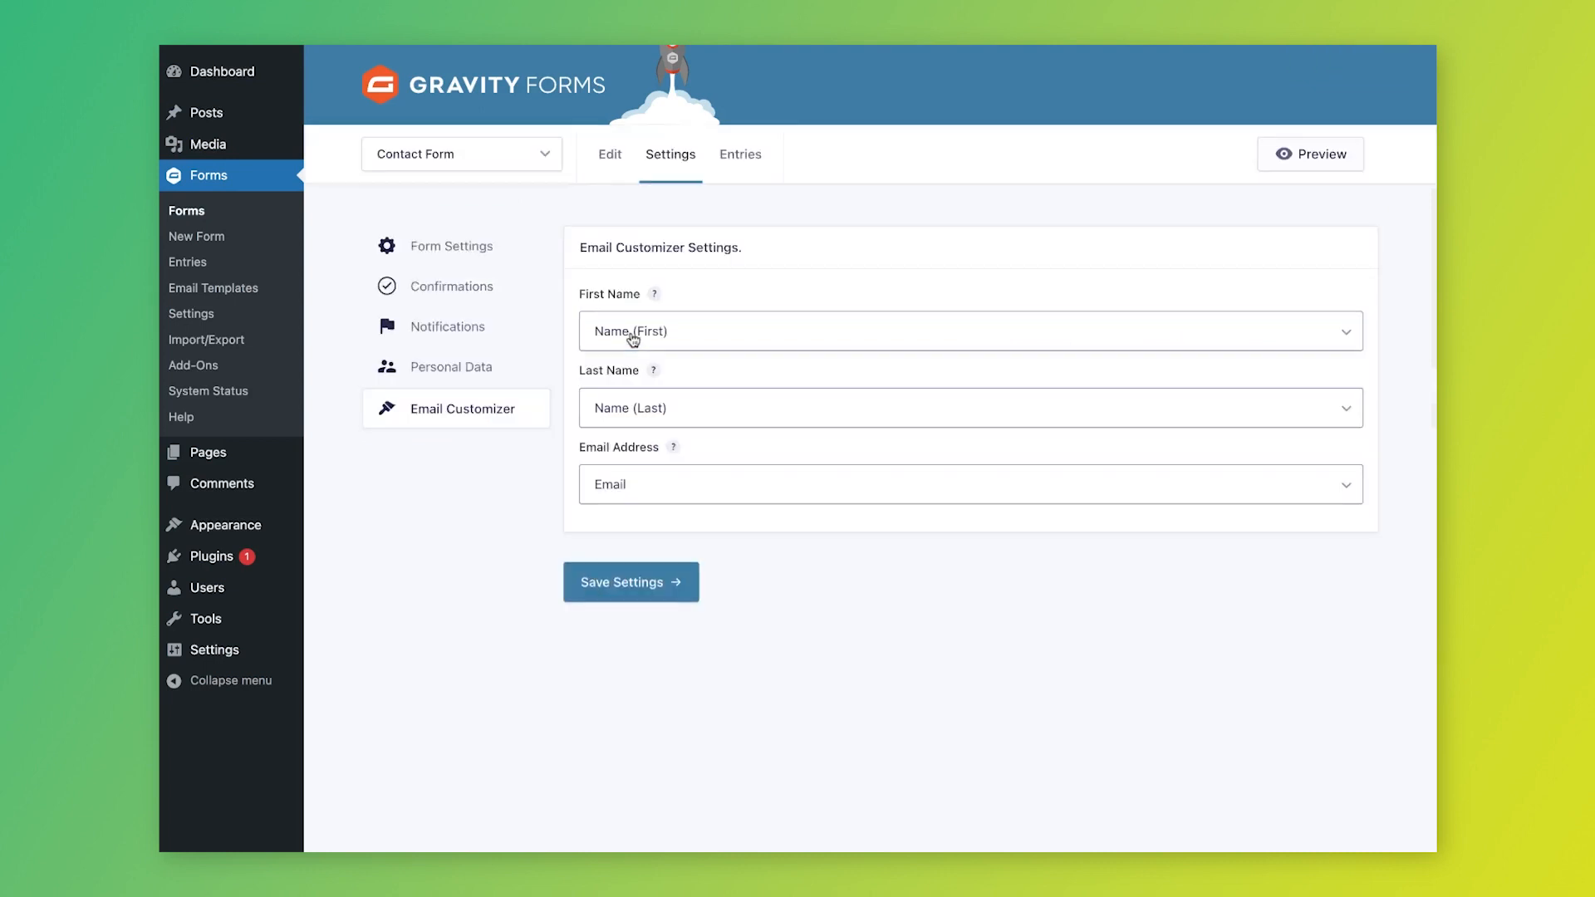
{"action": "left_click", "coordinate": [633, 339]}
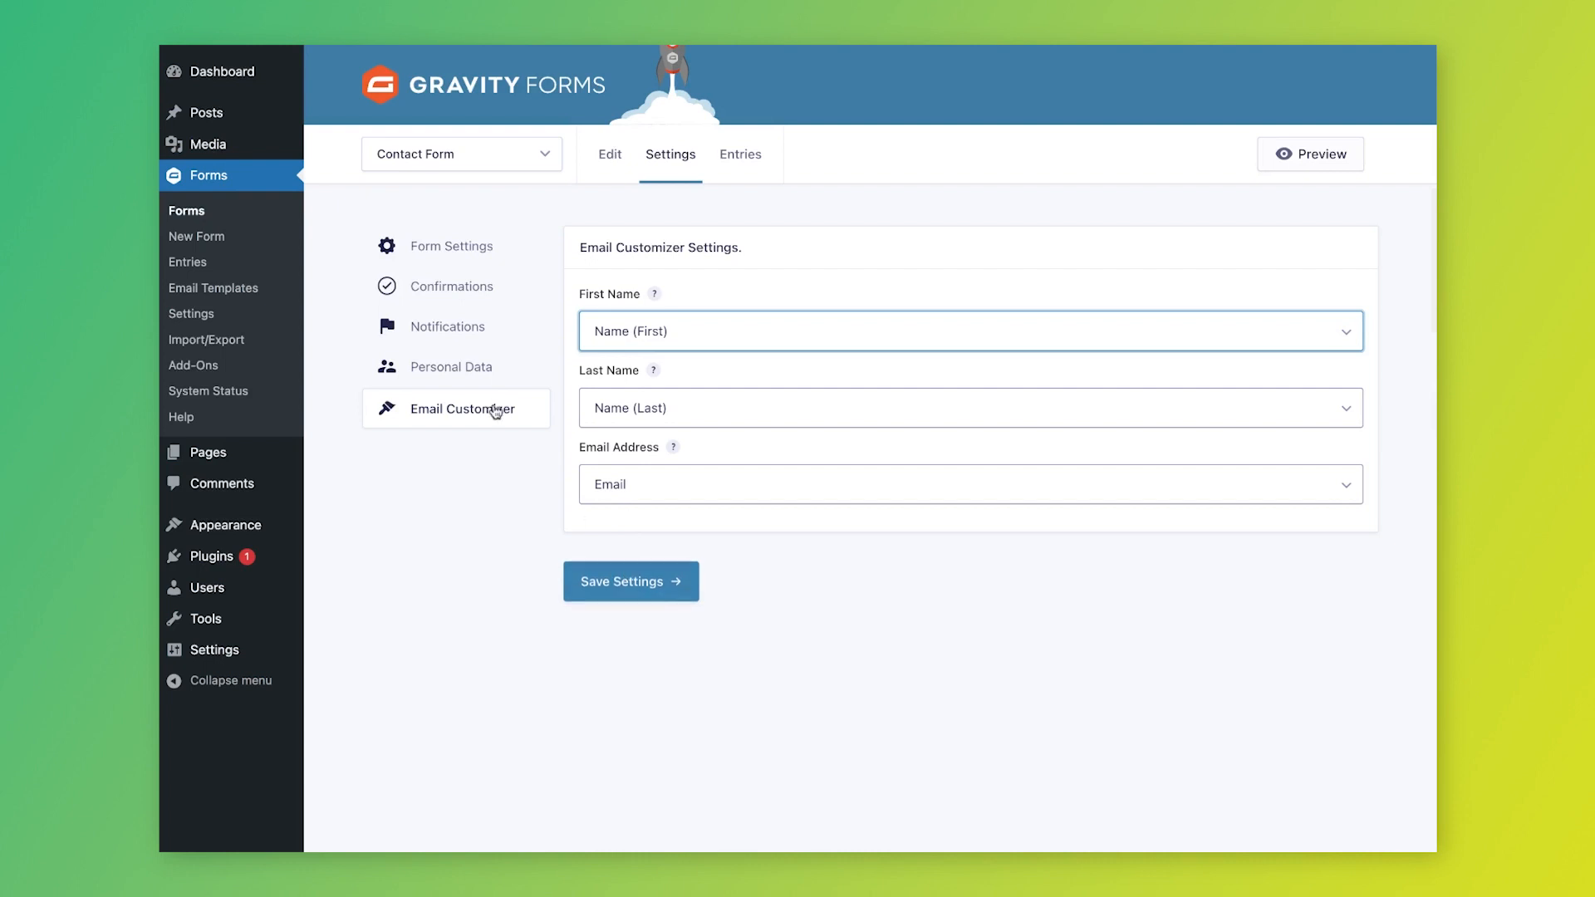
Step: Assign the Marketing Template as the email template of the Contact Form's User Notification and update the notification
{"action": "left_click", "coordinate": [446, 331]}
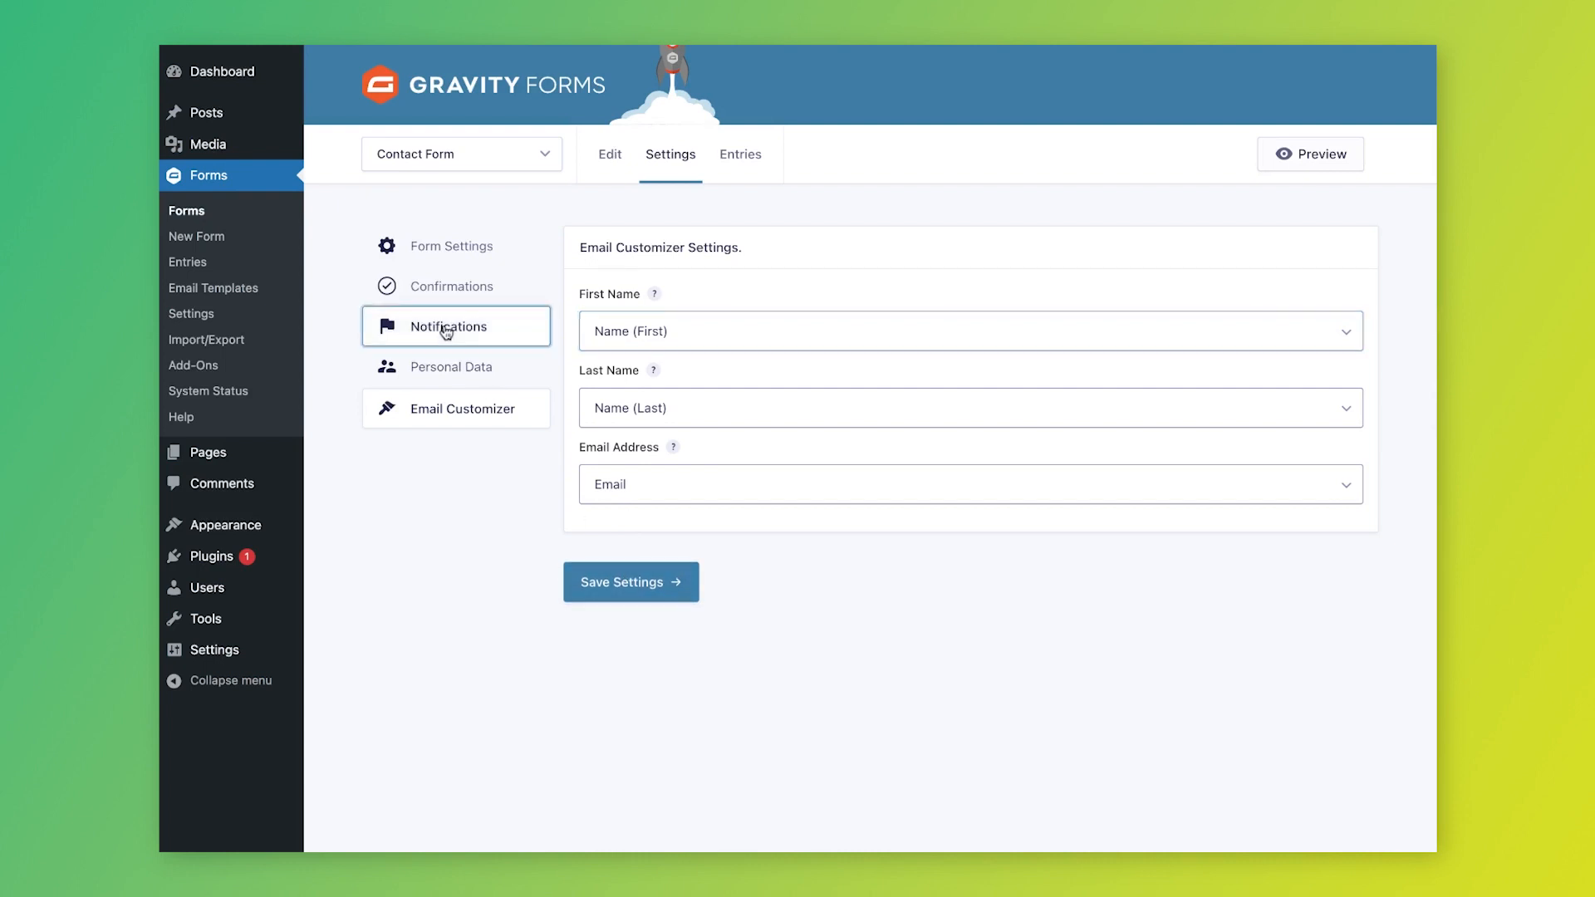
{"action": "left_click", "coordinate": [694, 382]}
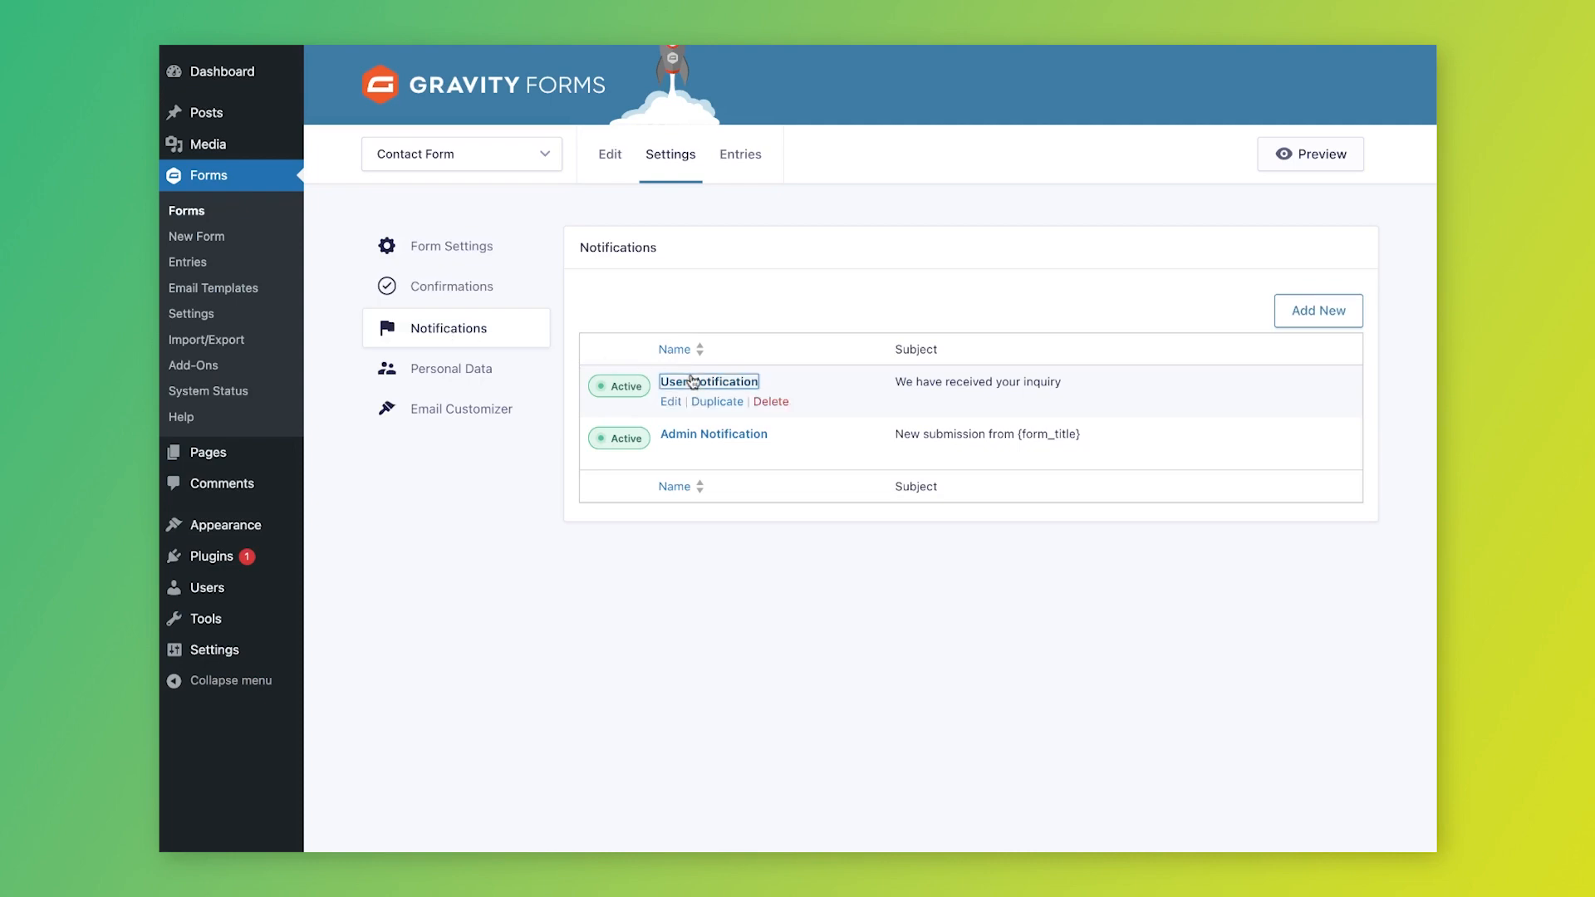
{"action": "scroll", "coordinate": [710, 440], "scroll_direction": "down", "scroll_amount": 10}
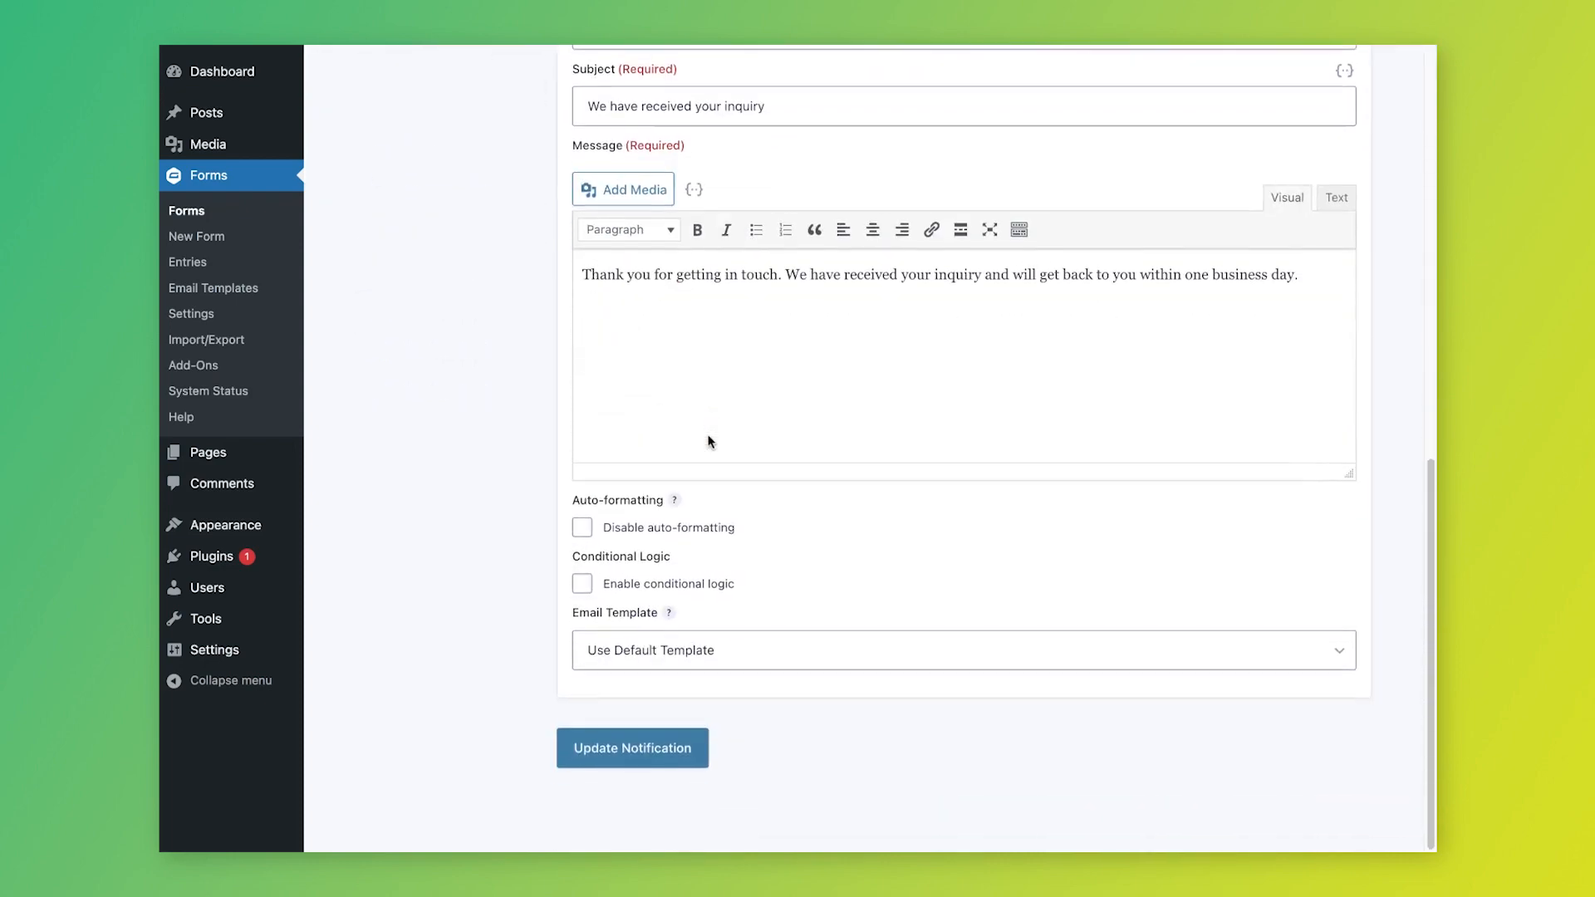
{"action": "left_click", "coordinate": [698, 664]}
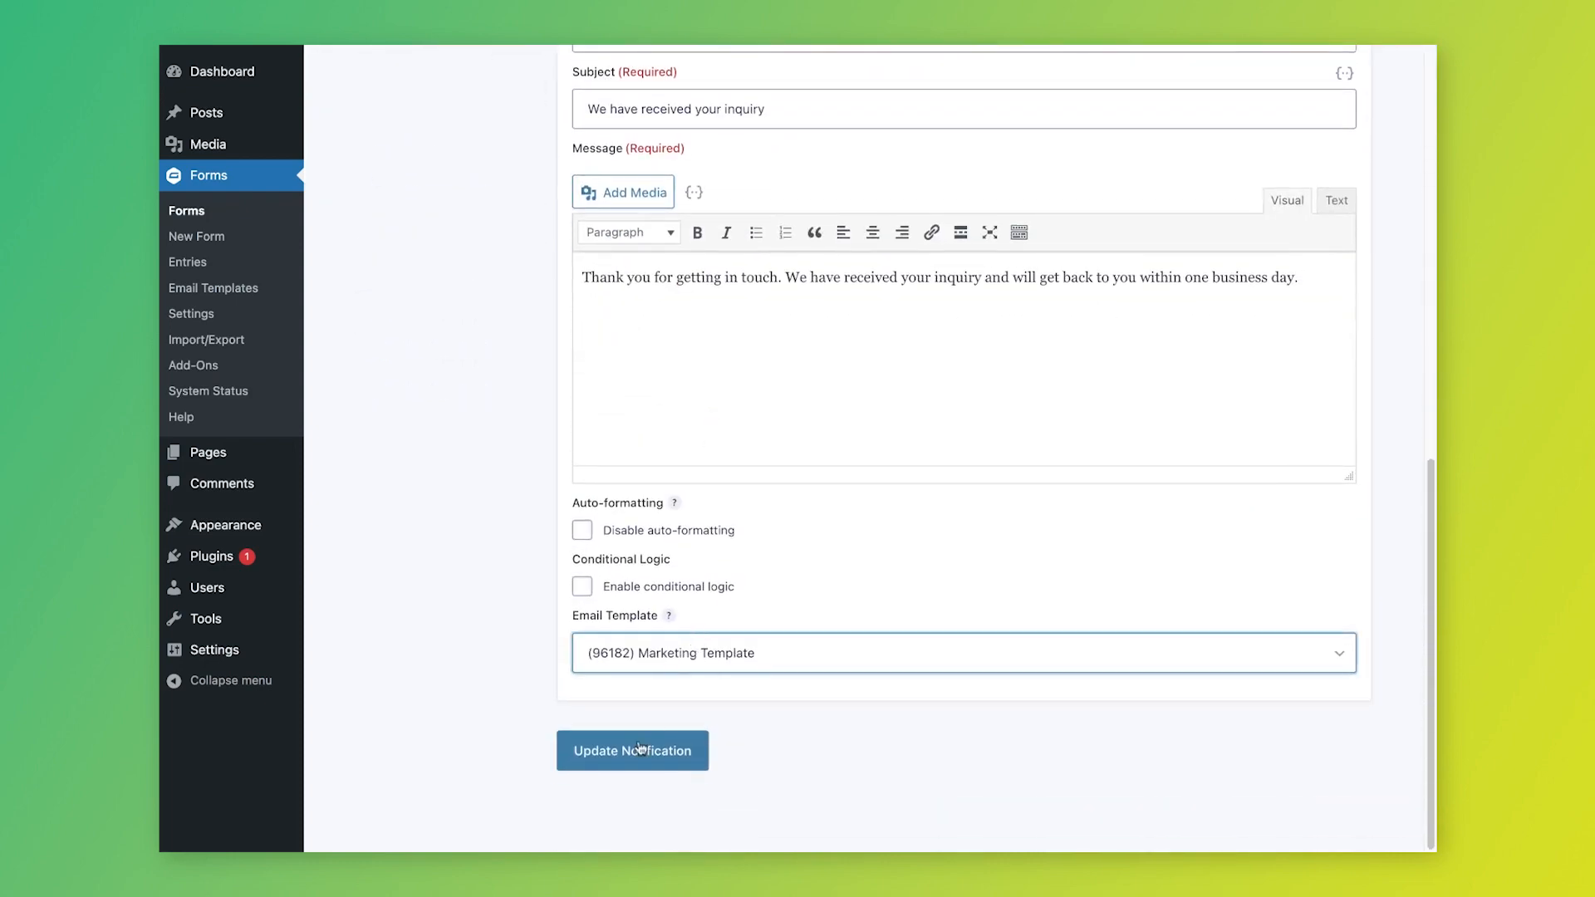
{"action": "left_click", "coordinate": [633, 751]}
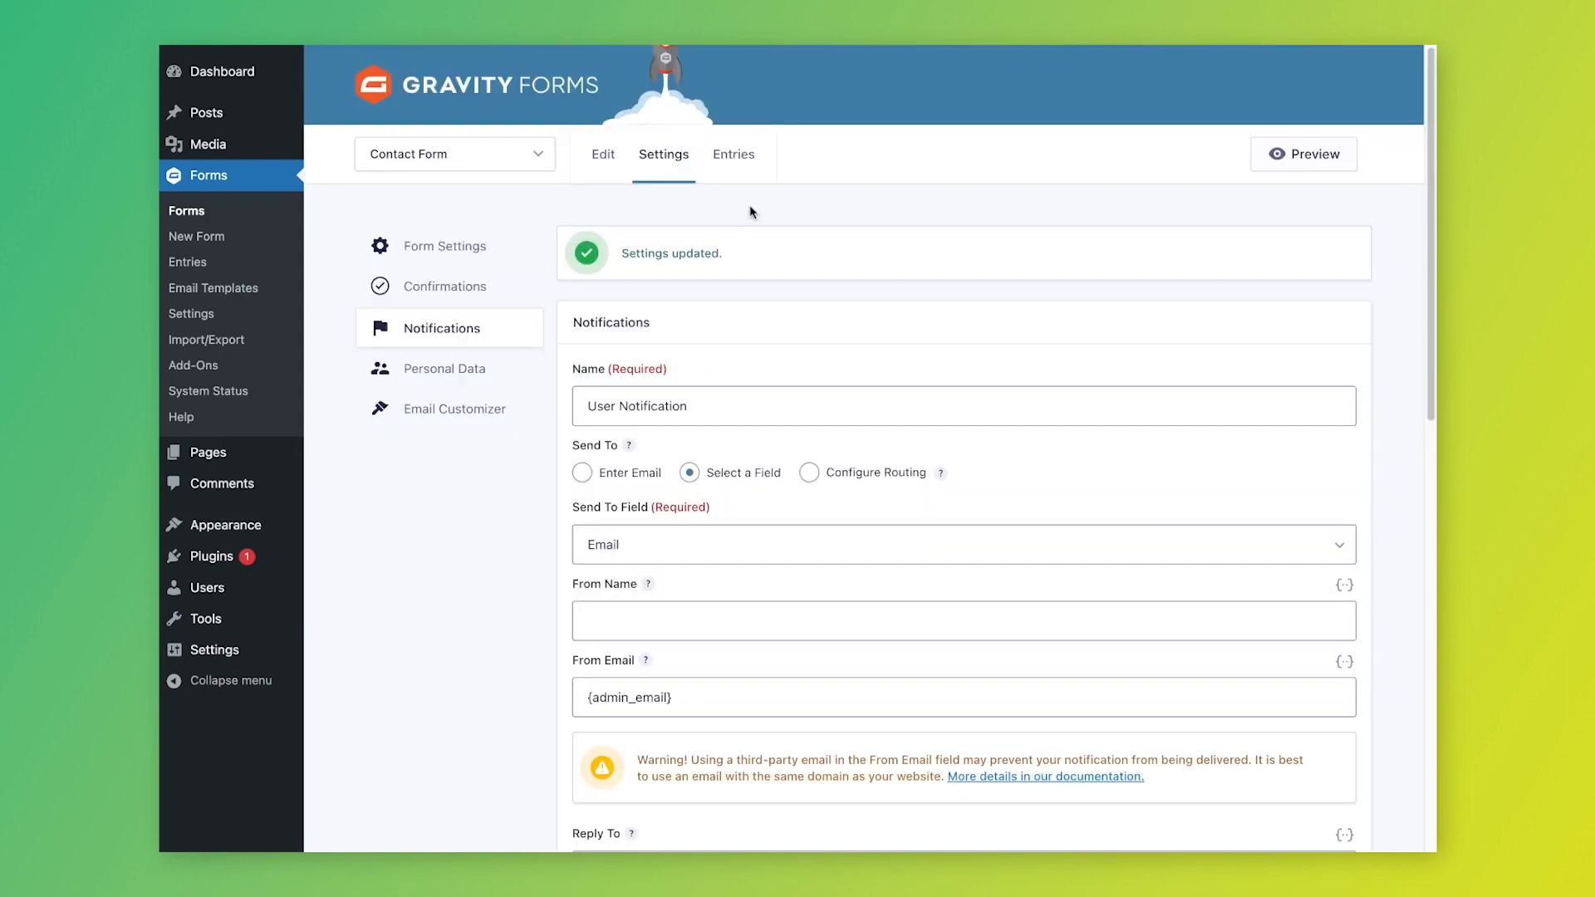
Step: Preview the User Notification email for the submitted Contact Form entry and look through its content
{"action": "left_click", "coordinate": [734, 166]}
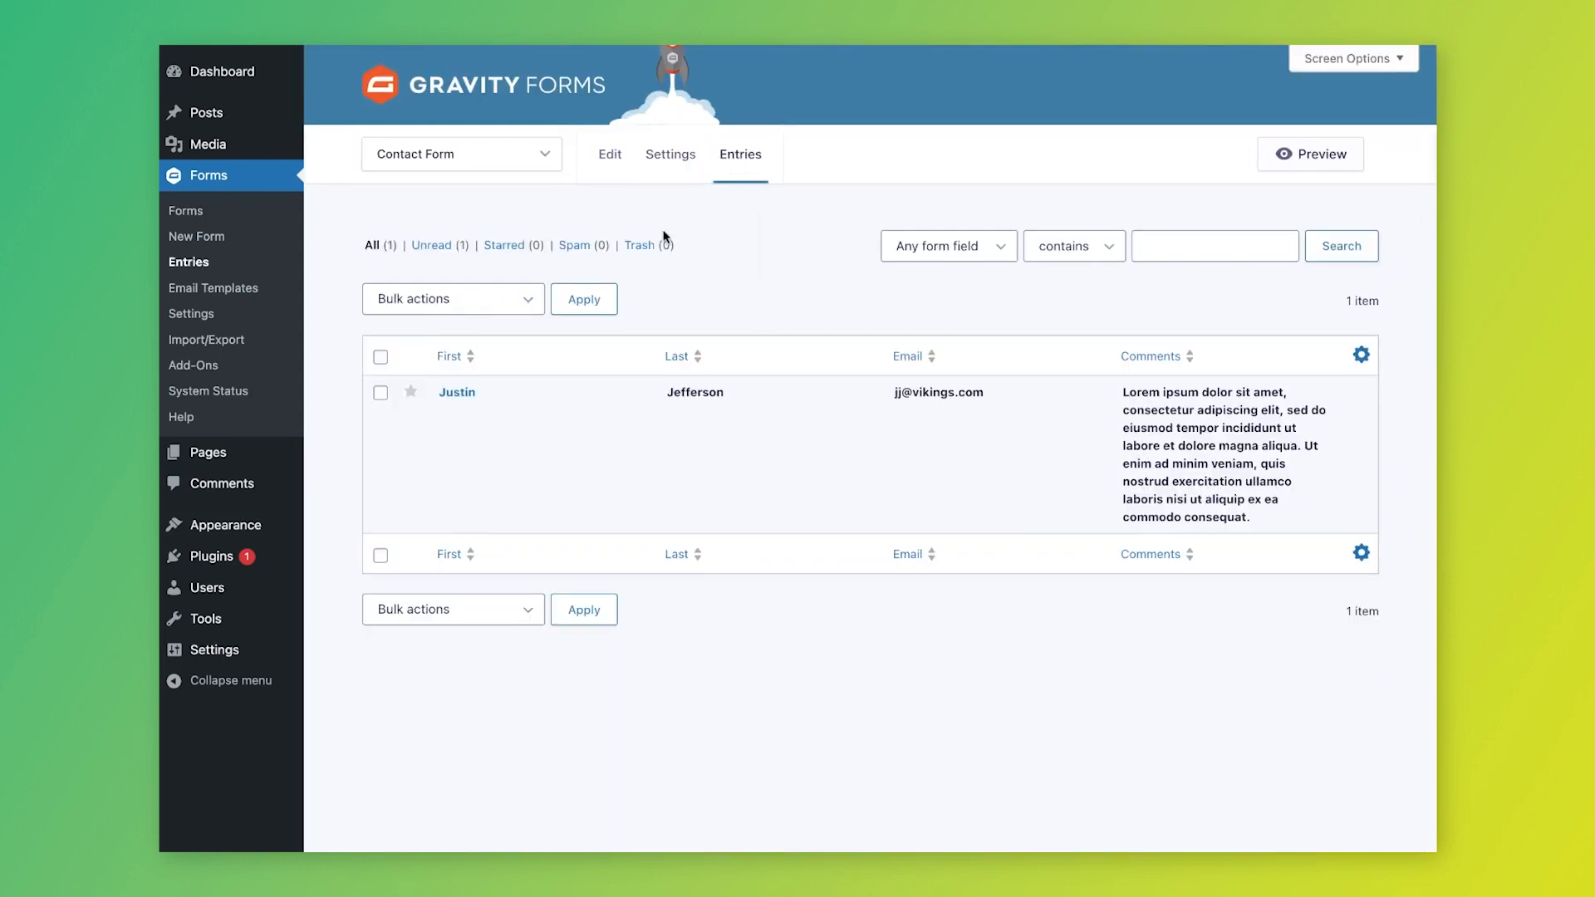
{"action": "mouse_move", "coordinate": [549, 397]}
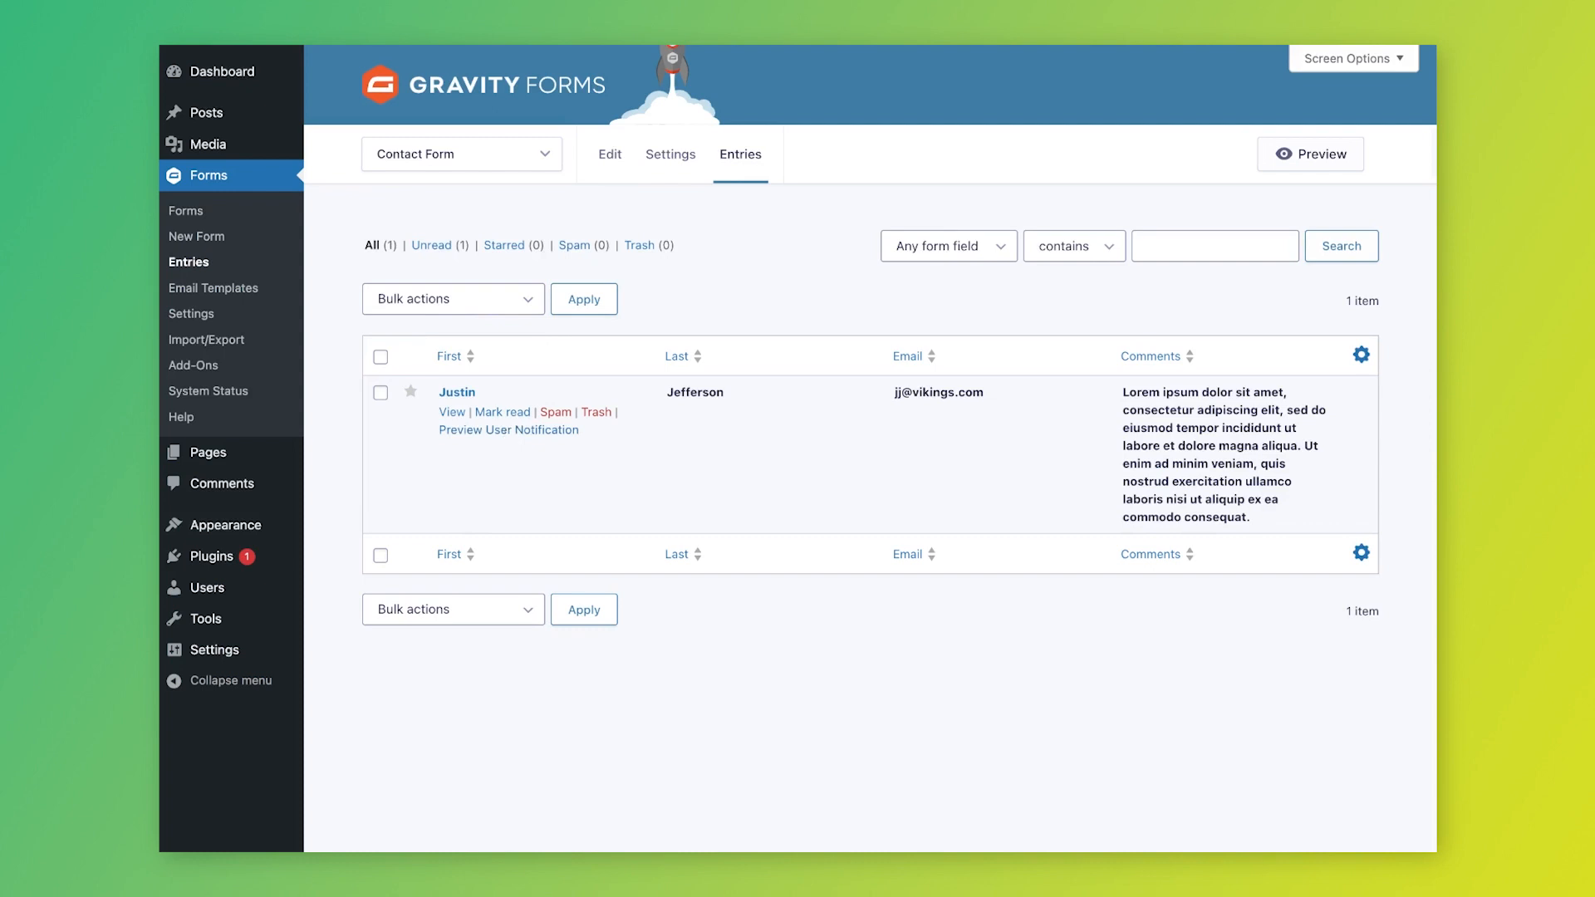
{"action": "left_click", "coordinate": [508, 429]}
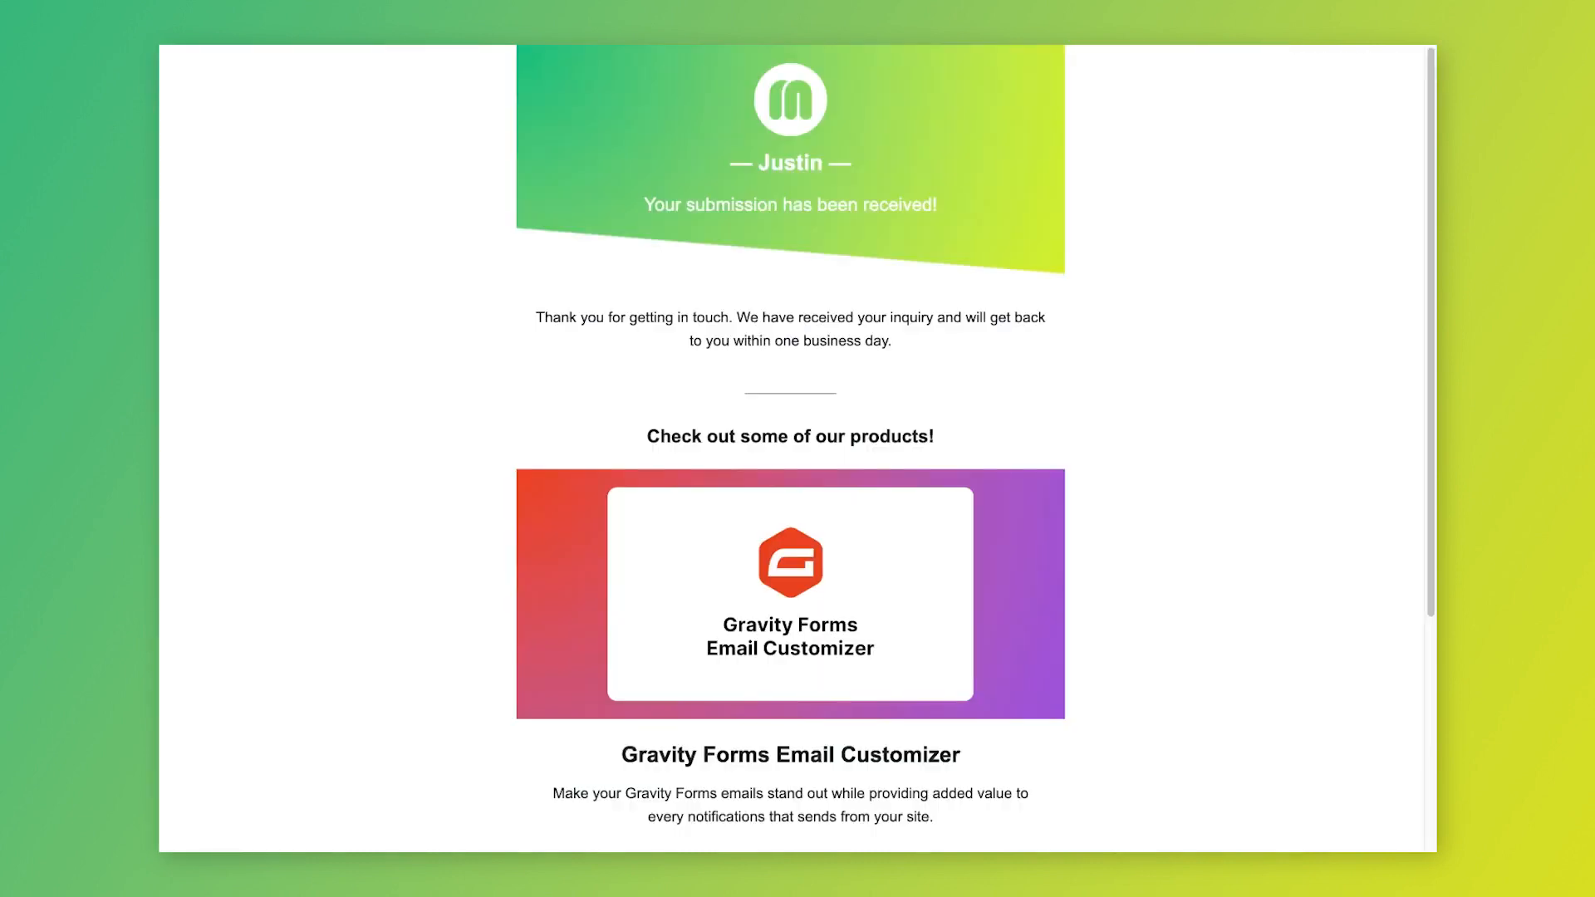
{"action": "scroll", "coordinate": [767, 407], "scroll_direction": "down", "scroll_amount": 5}
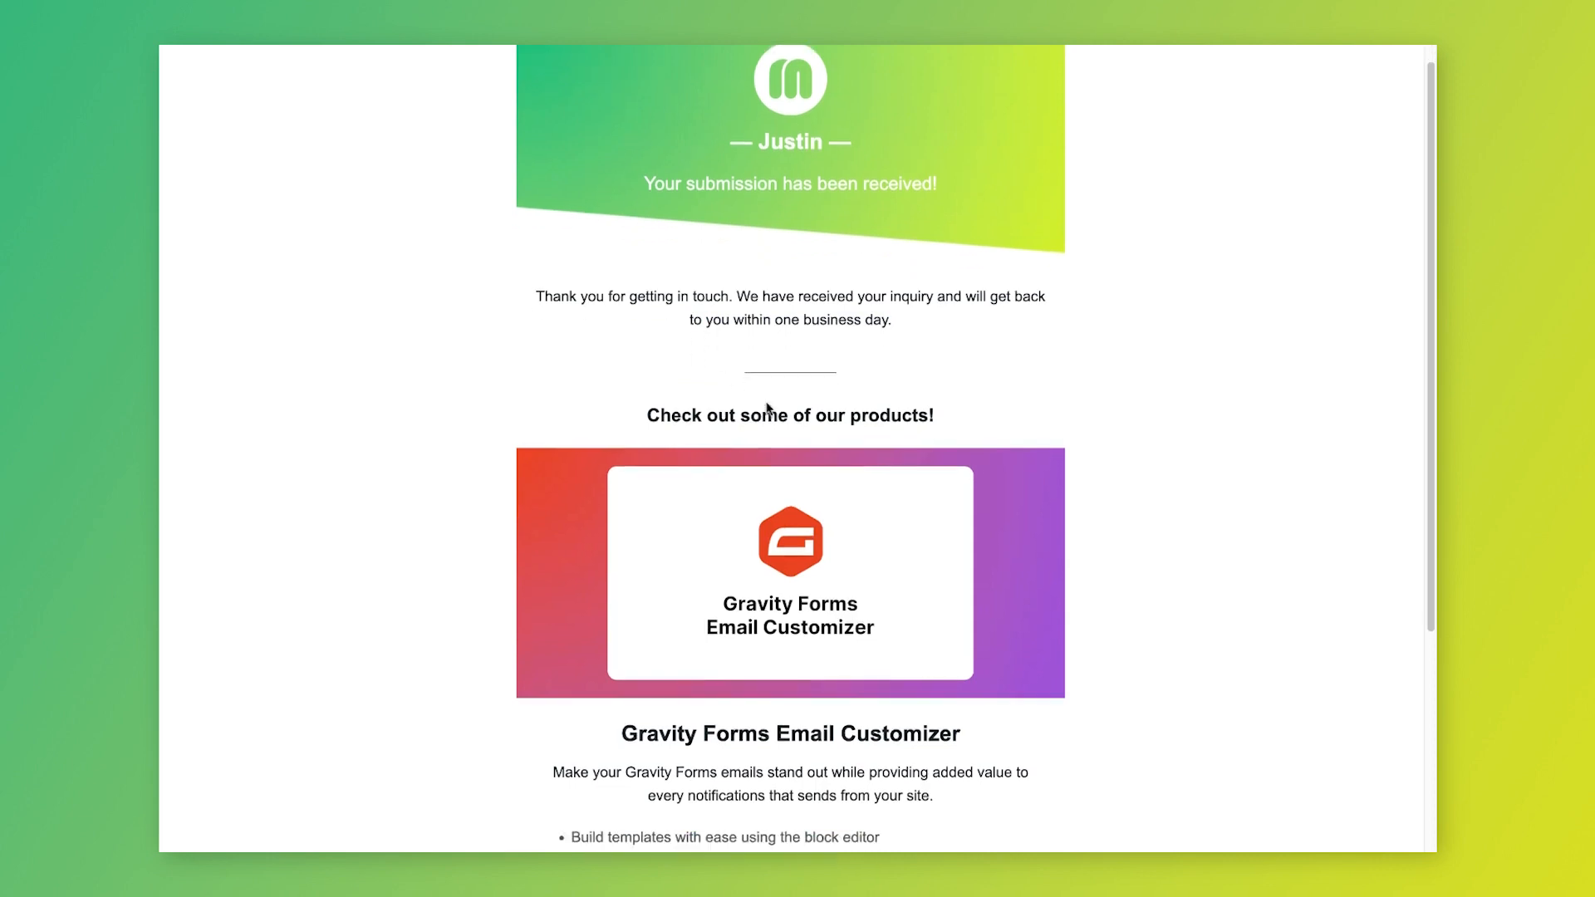